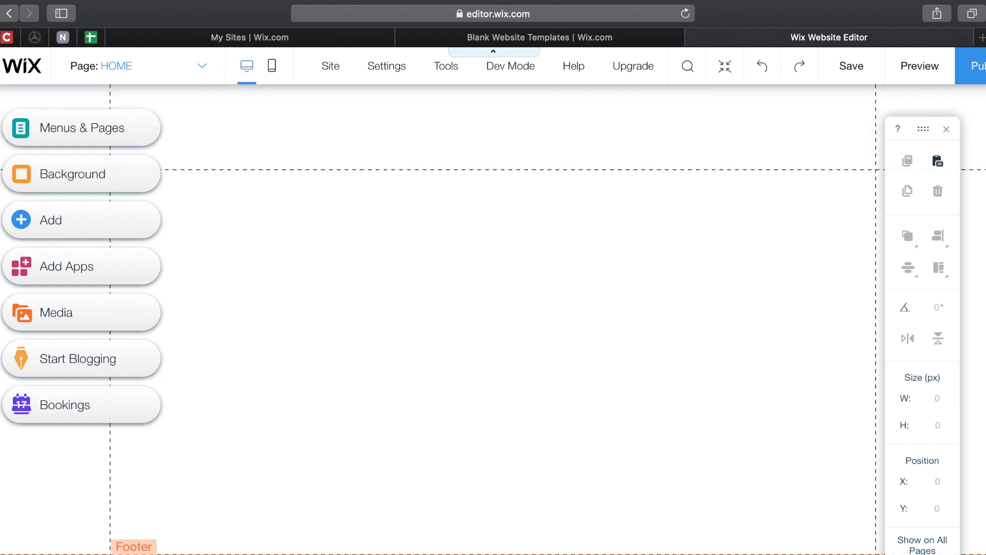
- Browse the site's page list and the panel of elements to add
click(195, 68)
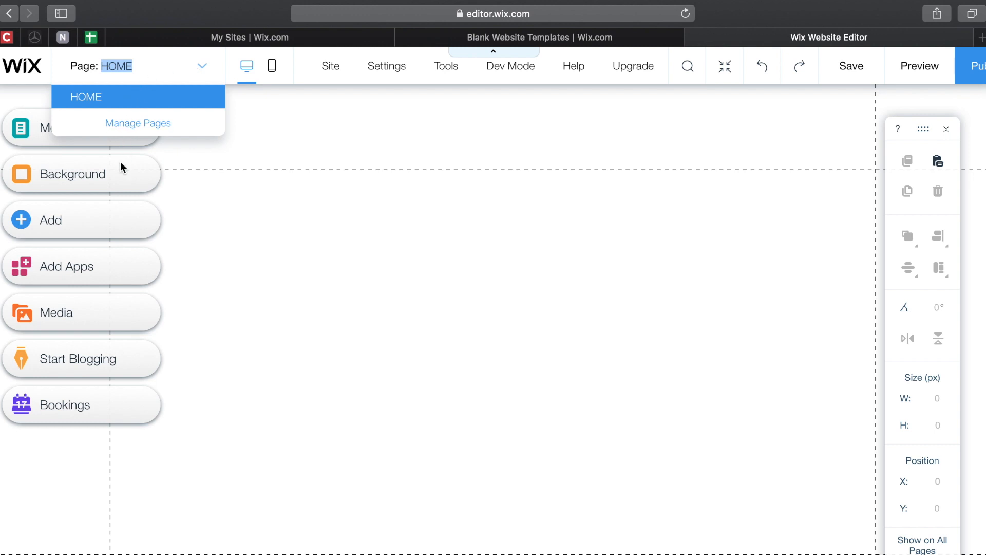
click(201, 57)
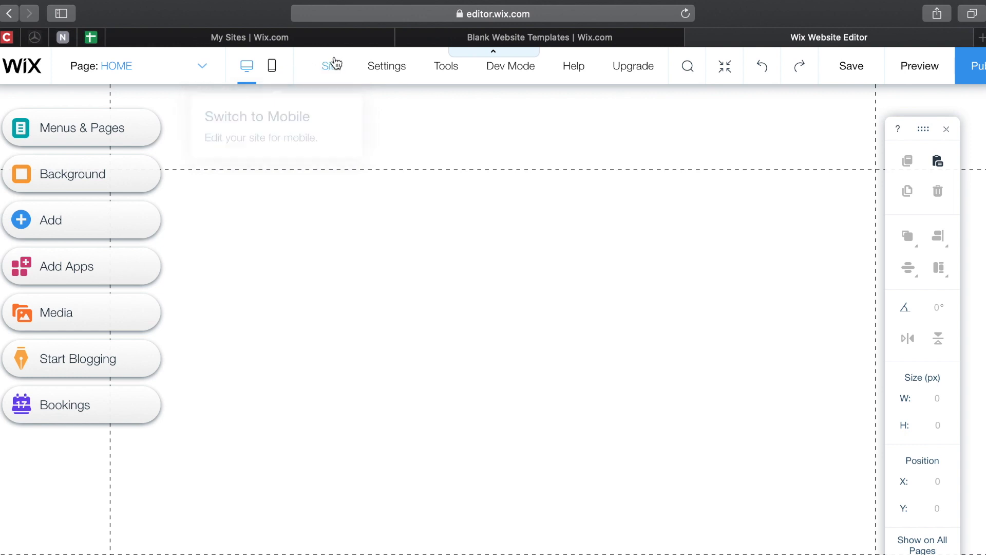
mouse_move(454, 77)
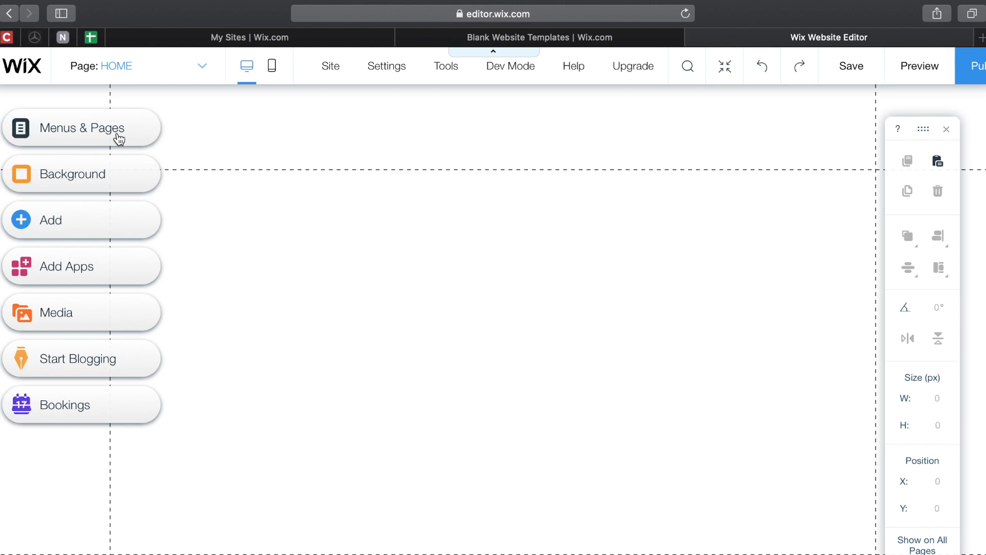
click(76, 237)
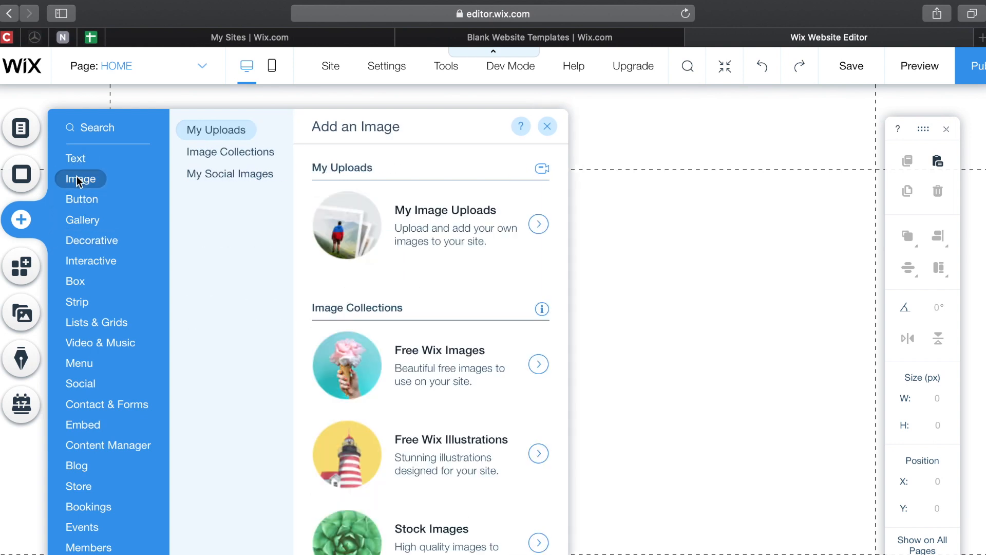
mouse_move(87, 303)
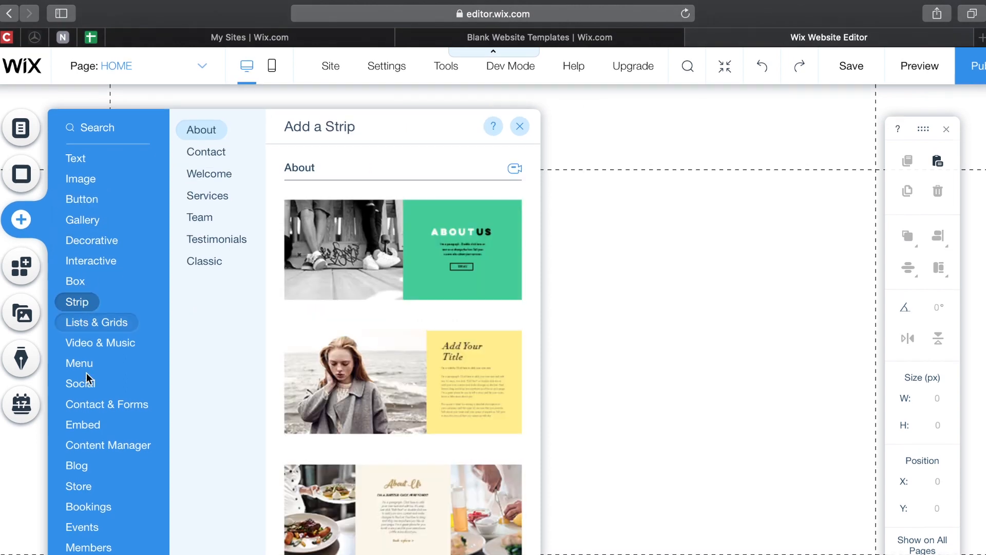
mouse_move(79, 524)
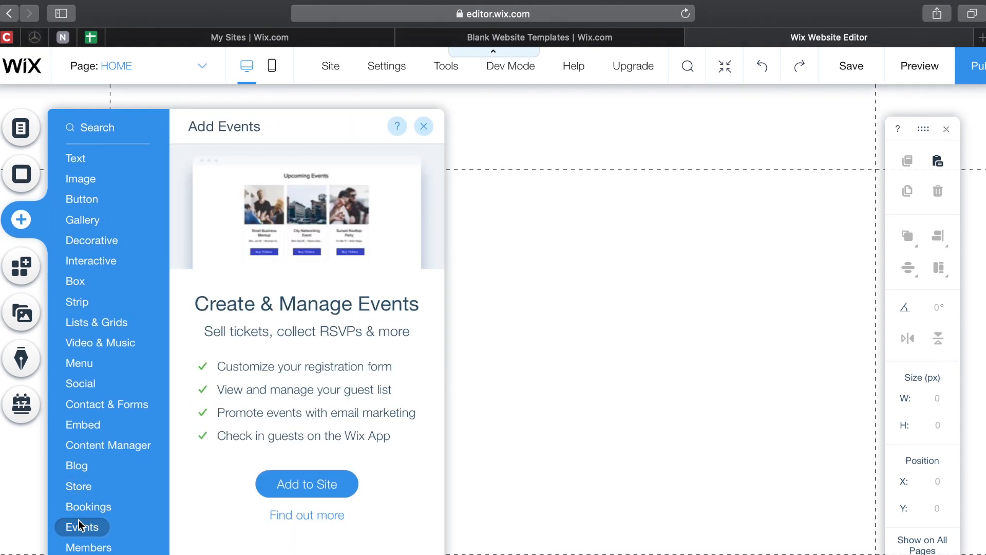
mouse_move(78, 159)
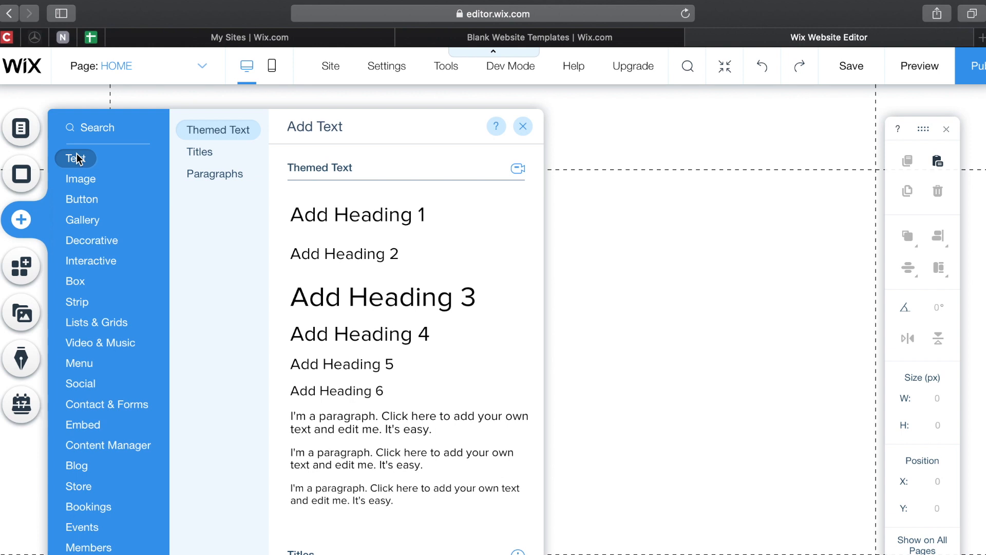
- Check the Background and Menus & Pages panels, then open the Wix App Market
click(26, 177)
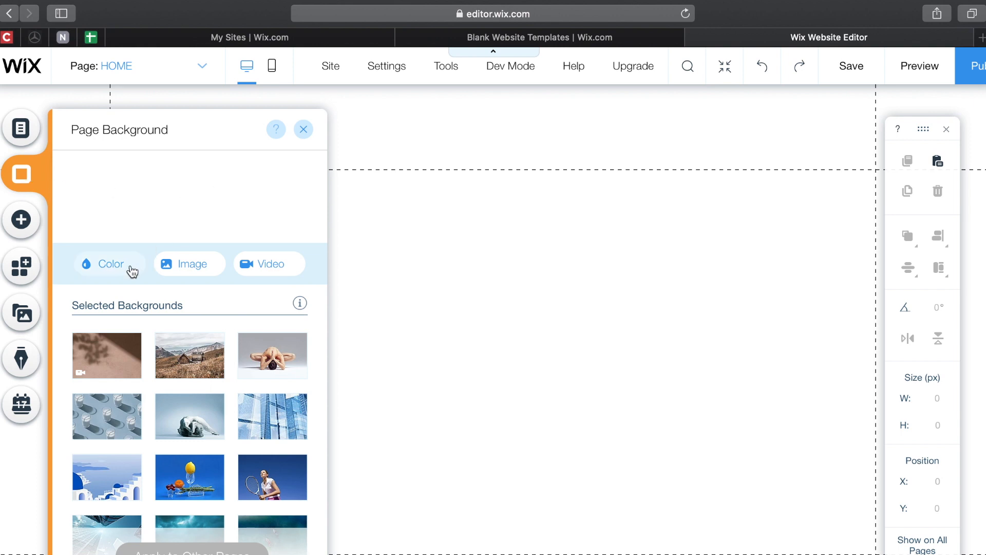
scroll(147, 419, down, 10)
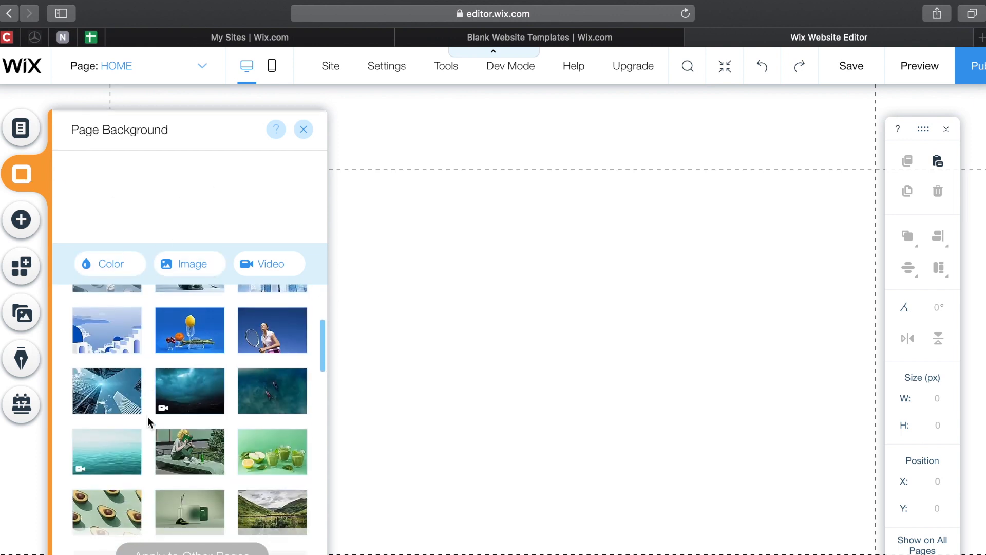
scroll(147, 418, down, 10)
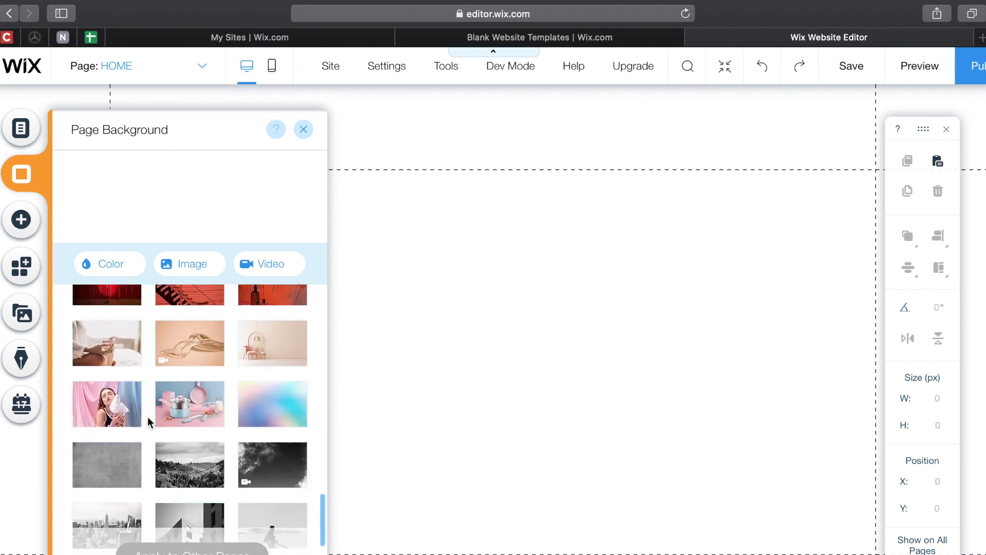
scroll(147, 417, up, 20)
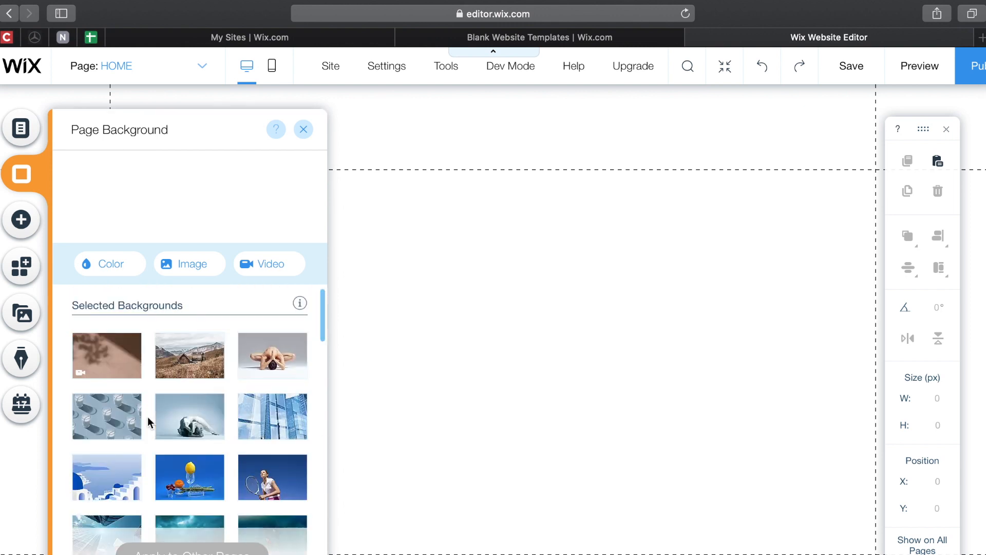
click(21, 129)
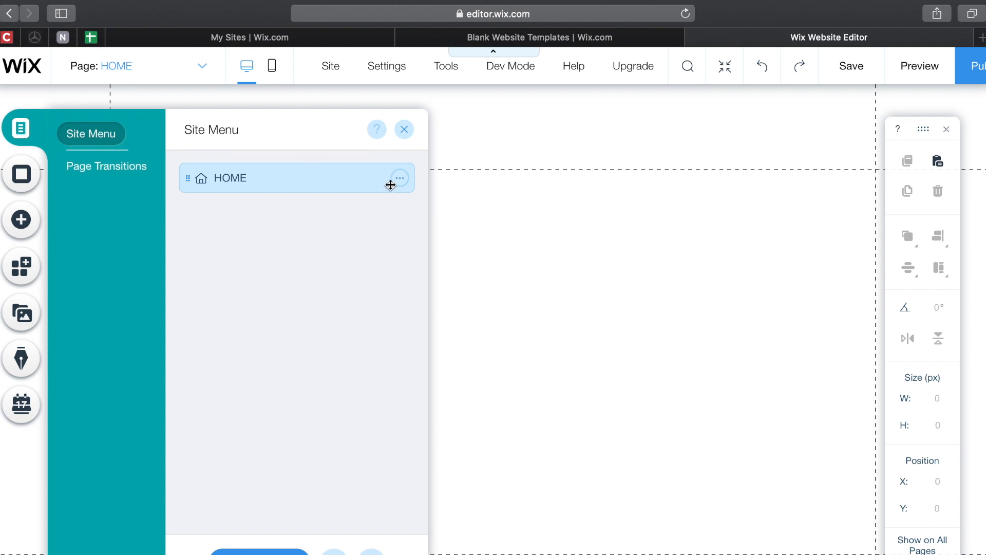
click(406, 178)
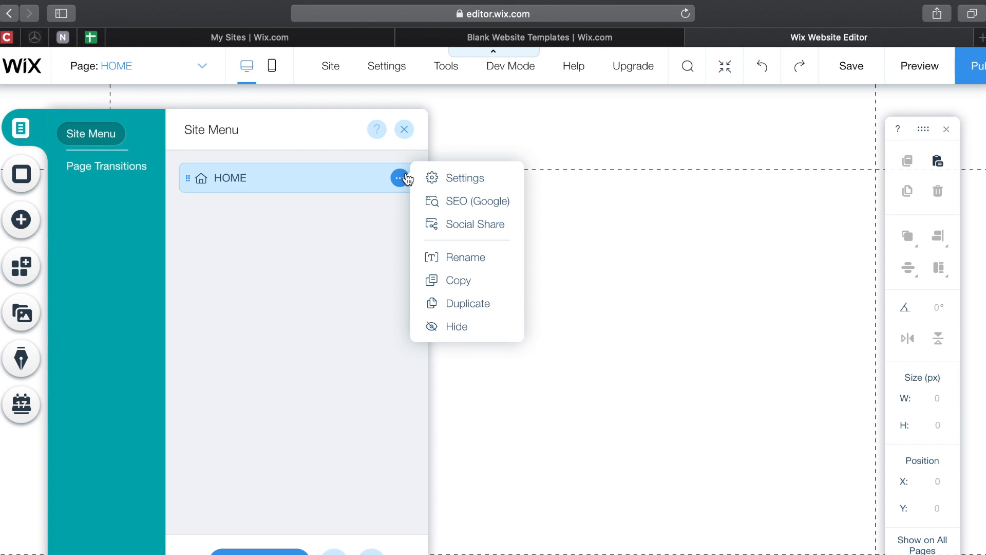
click(348, 222)
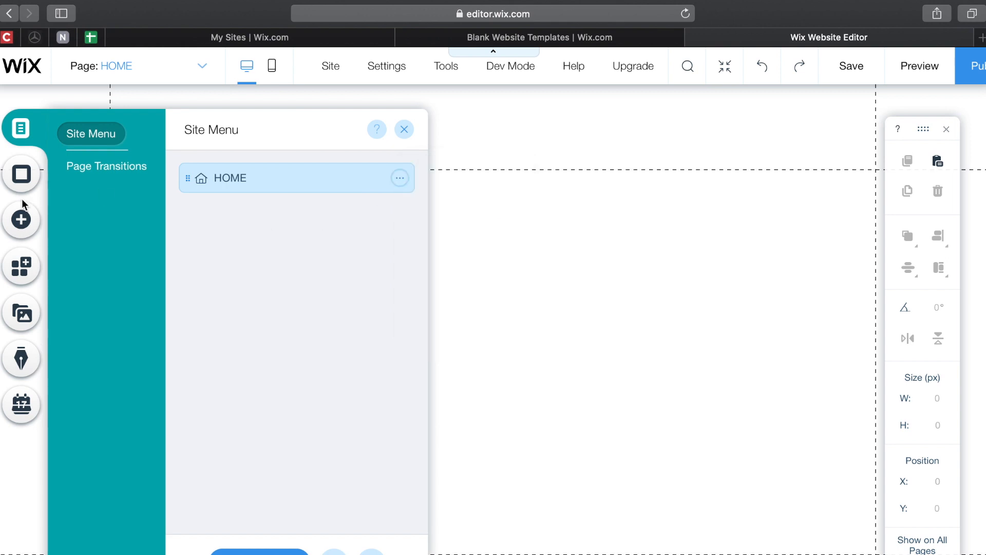
click(21, 219)
click(22, 270)
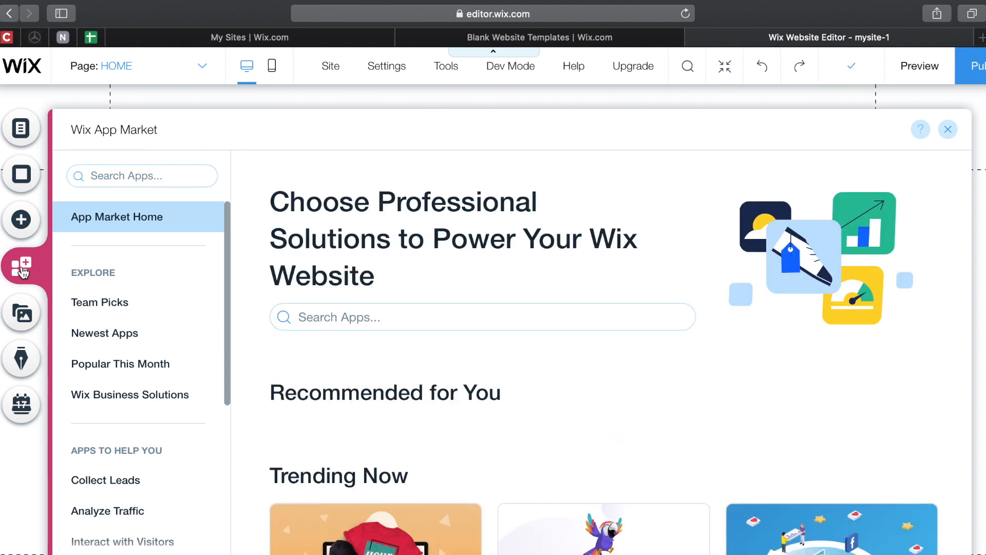
- Scroll through the Wix App Market listings
scroll(313, 339, down, 10)
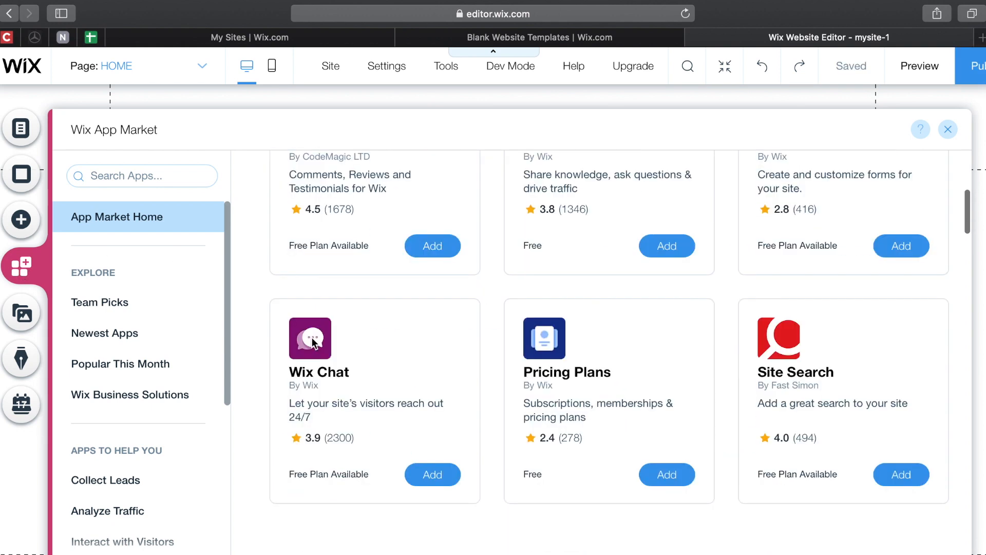
scroll(312, 337, up, 5)
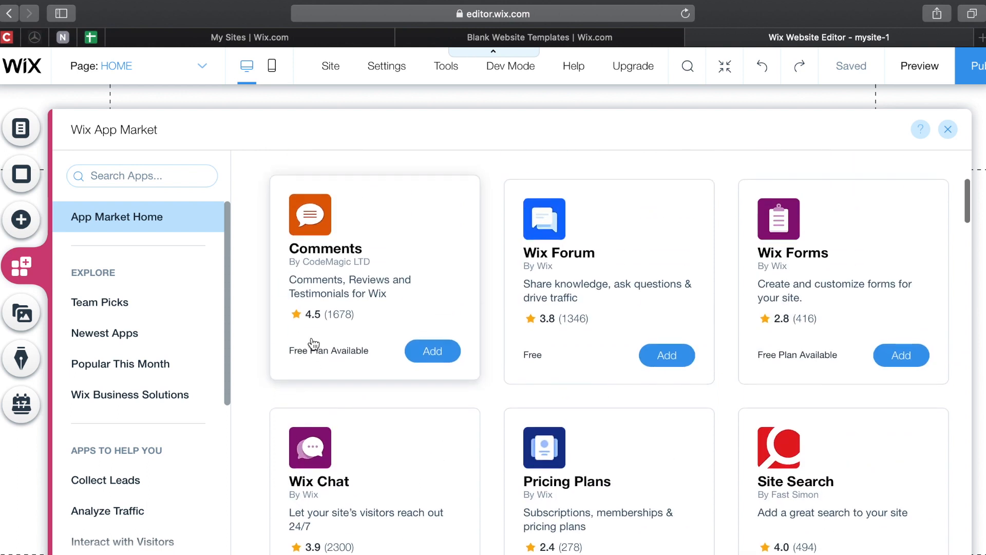
scroll(313, 338, down, 3)
scroll(313, 343, down, 10)
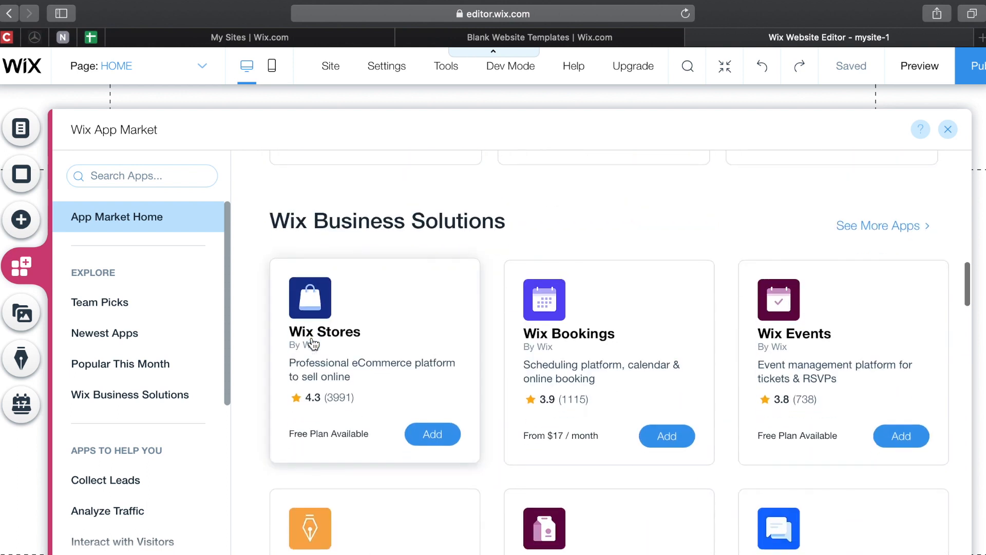
scroll(313, 343, down, 3)
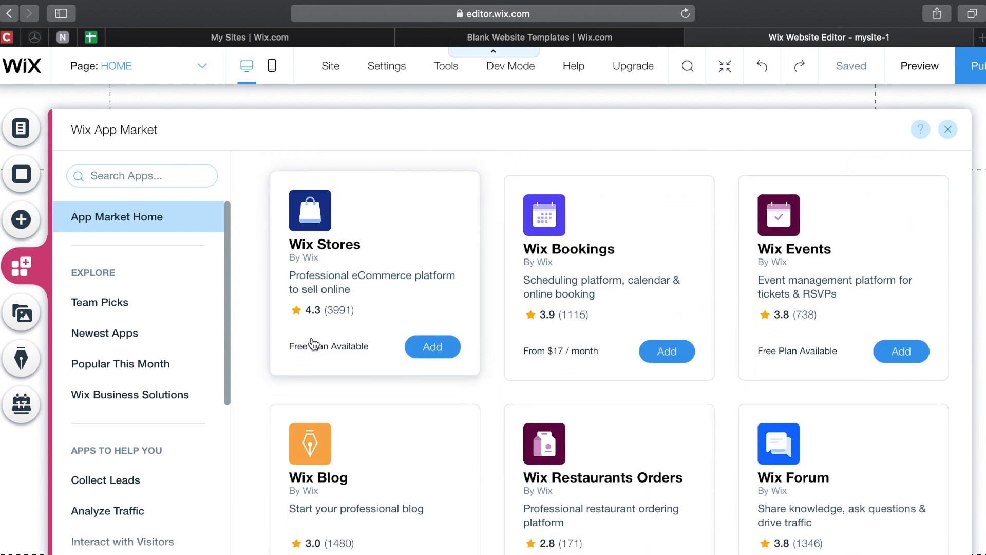
scroll(313, 343, down, 6)
scroll(313, 344, up, 15)
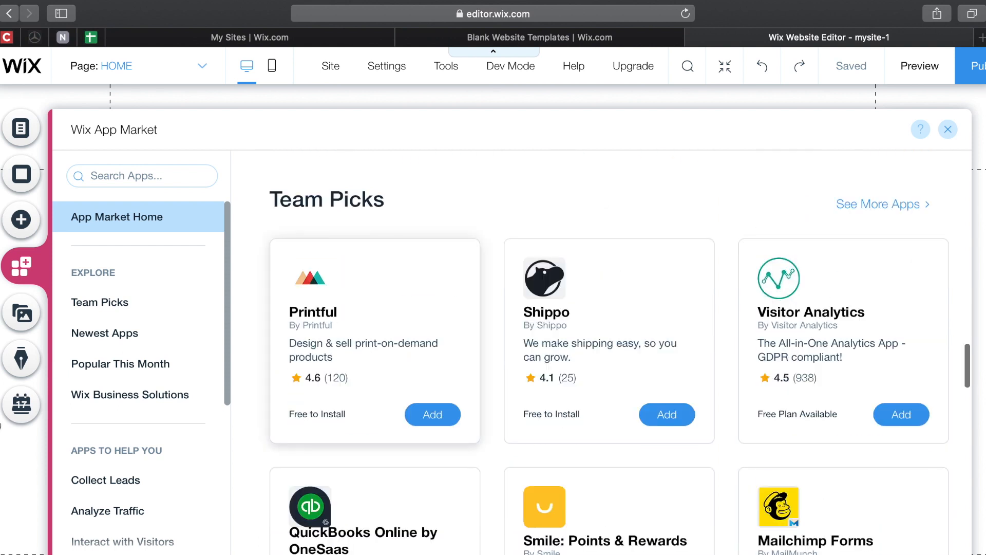
- Browse the media library down to Shutterstock Videos, then bring up the Add Text options
click(24, 316)
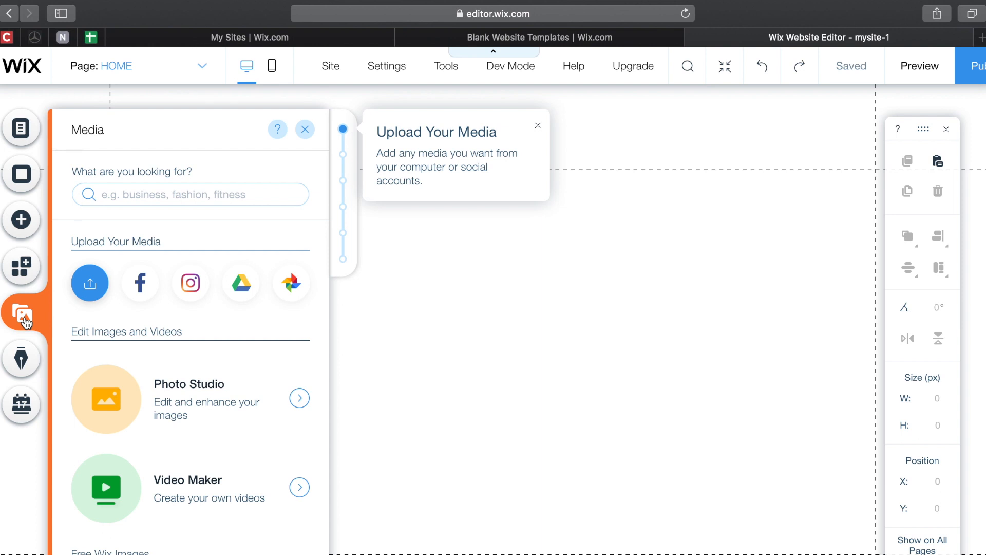
scroll(128, 471, down, 15)
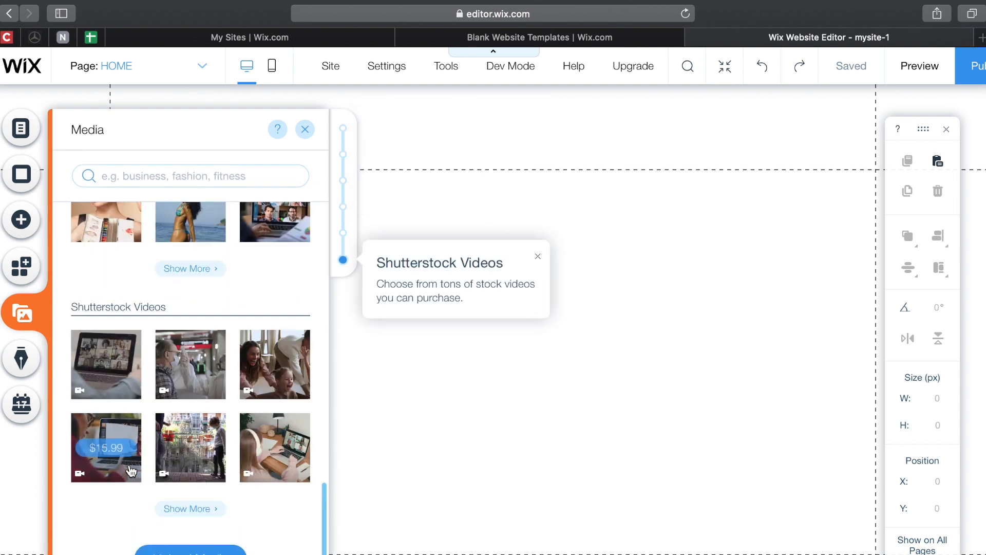
mouse_move(132, 471)
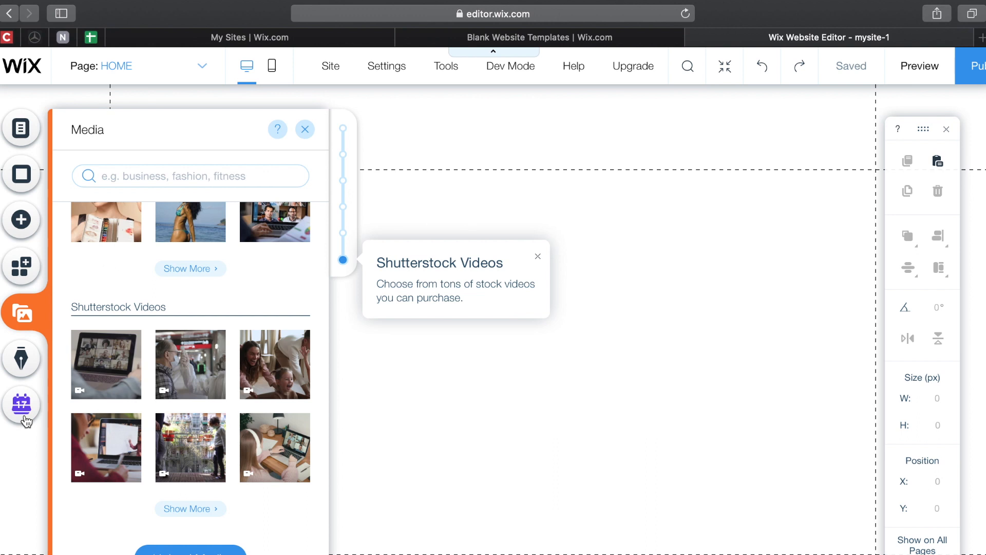
click(23, 222)
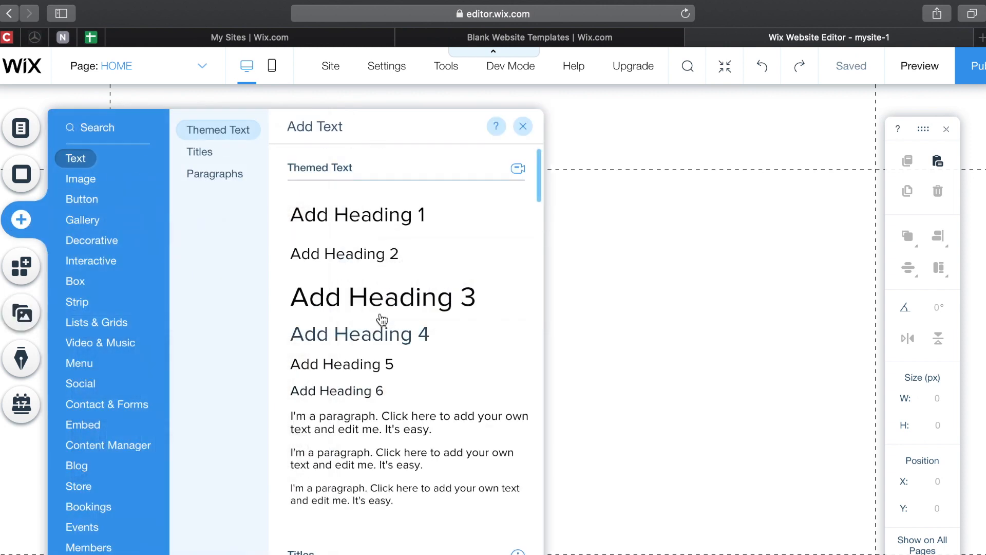
- Drag an 'Add Heading 1' text box into the header and centre it near X 340, Y 39
scroll(374, 309, down, 7)
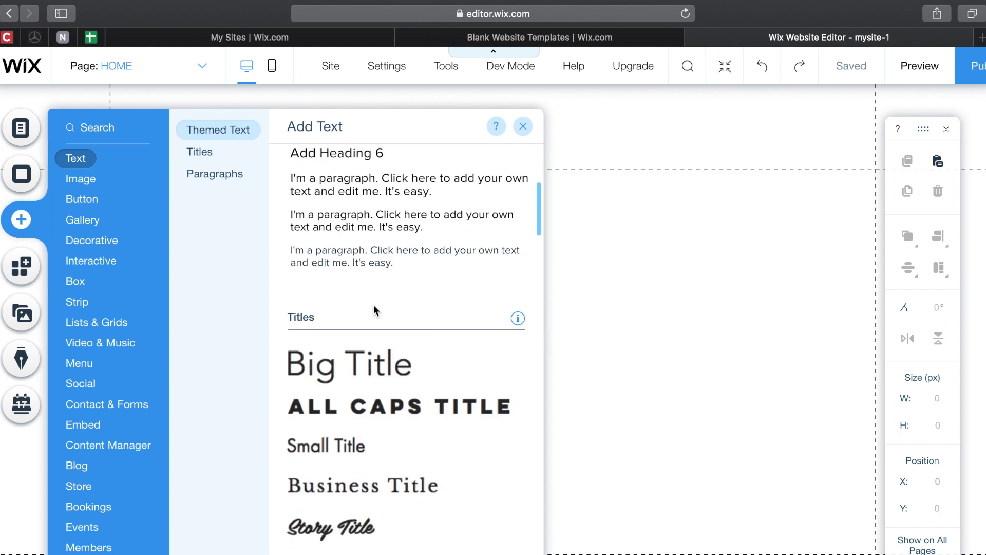
scroll(380, 343, down, 5)
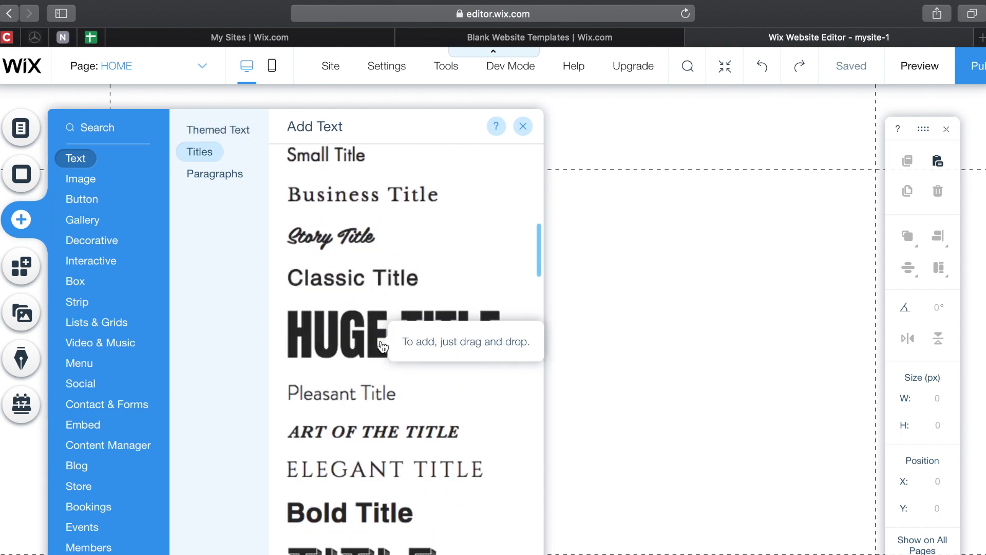
scroll(356, 466, down, 12)
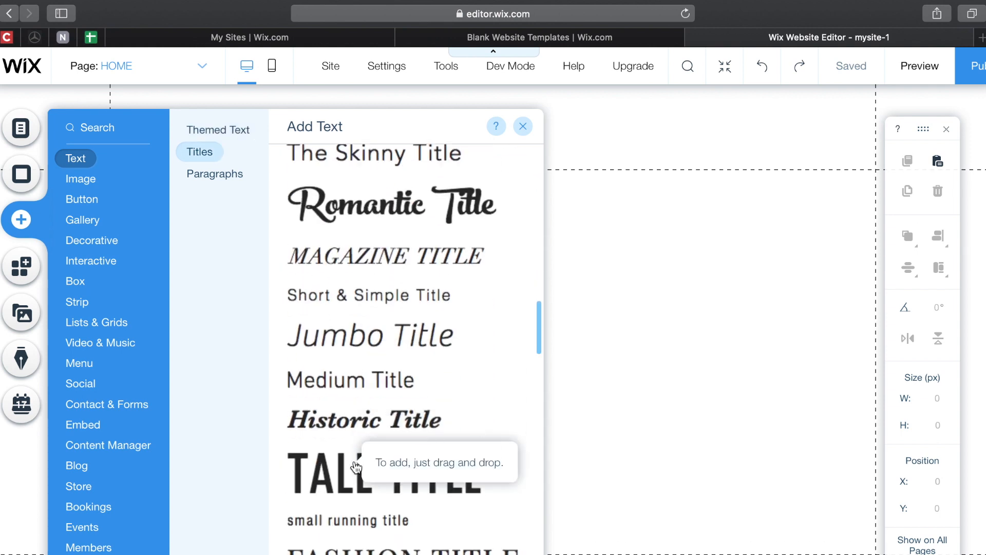
scroll(357, 466, up, 20)
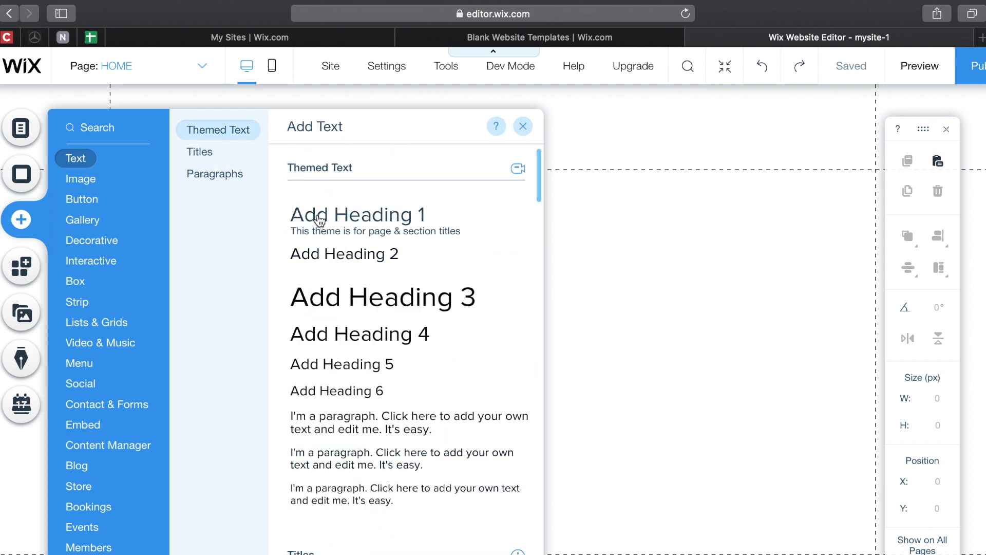
click(320, 220)
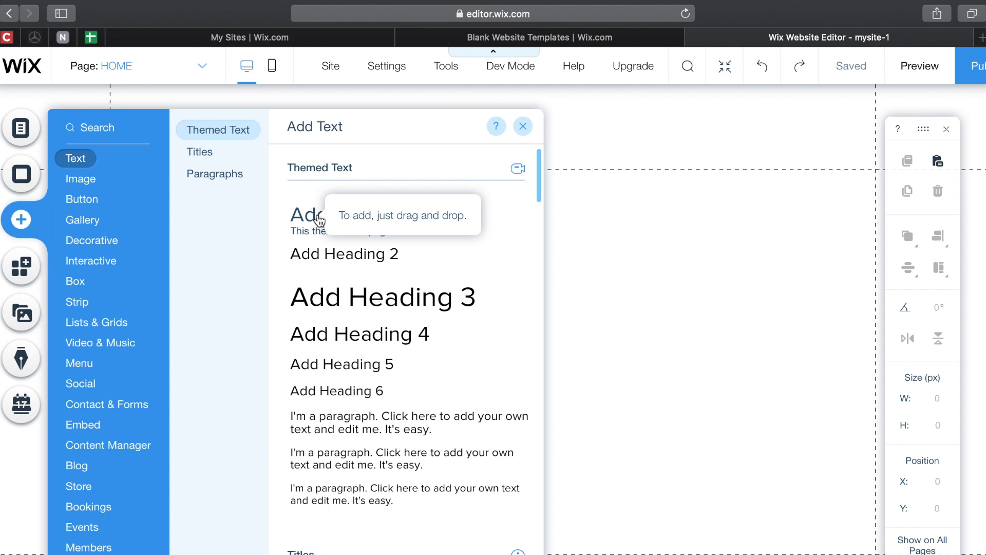
drag(320, 221, 607, 128)
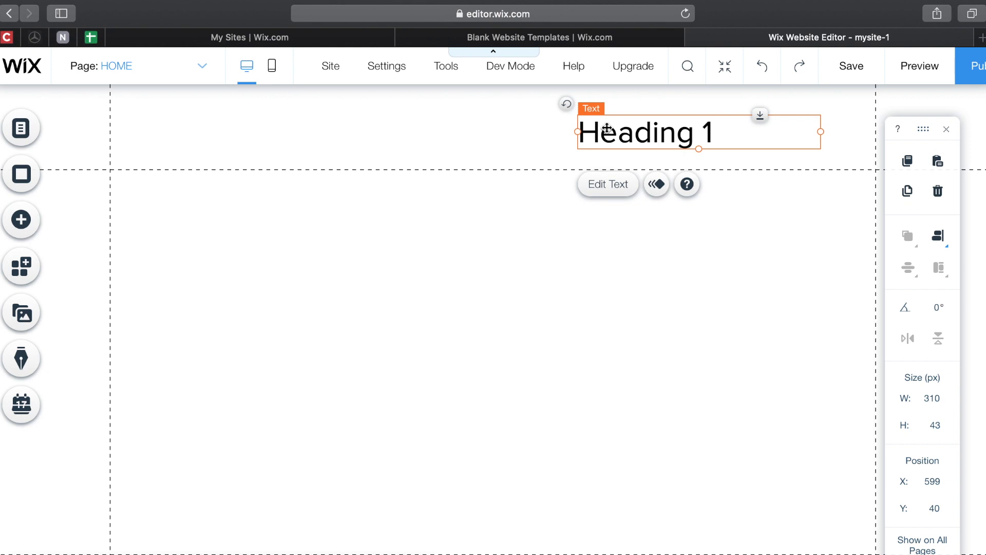
drag(607, 128, 414, 127)
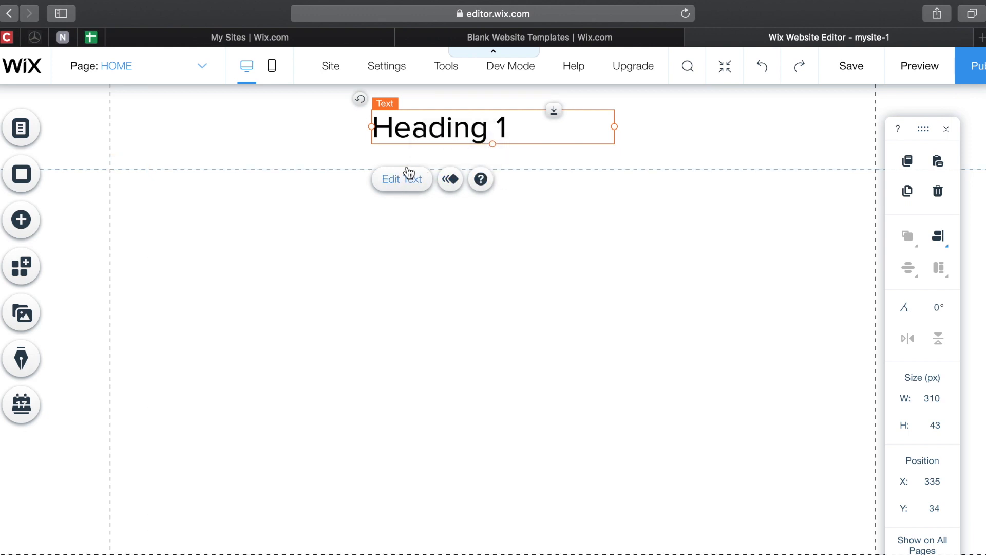
mouse_move(432, 133)
mouse_down()
mouse_move(405, 133)
mouse_move(432, 134)
mouse_up()
- Change the heading text to CASS LIFE
click(433, 134)
click(403, 186)
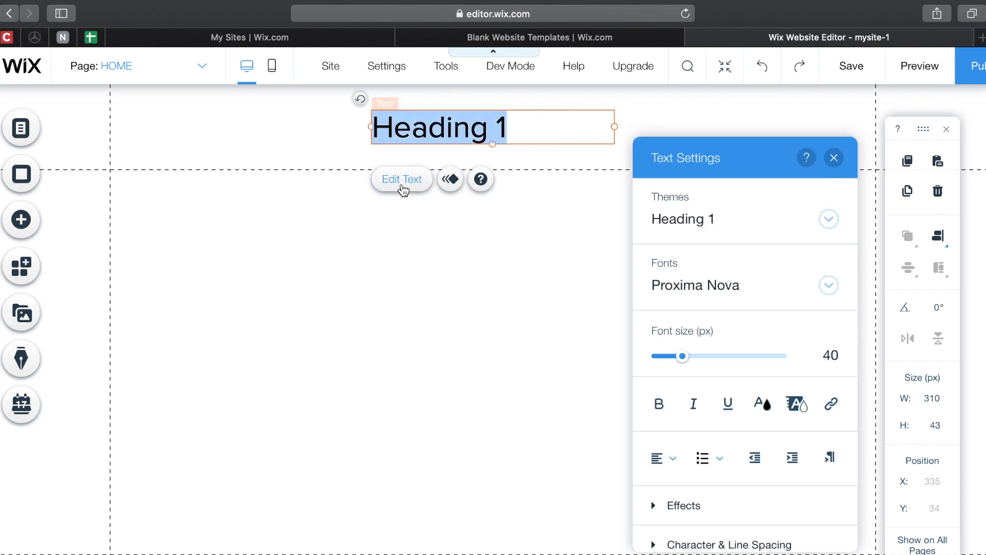
text(CASS)
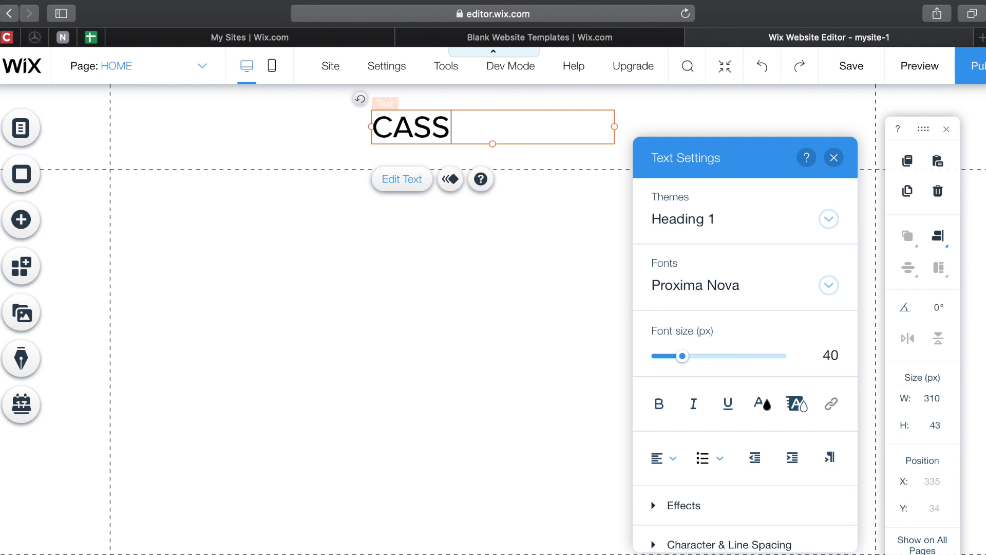
text( LIFE)
- Switch the CASS LIFE heading to a thin light font (Work Sans Extra Light)
drag(505, 133, 330, 133)
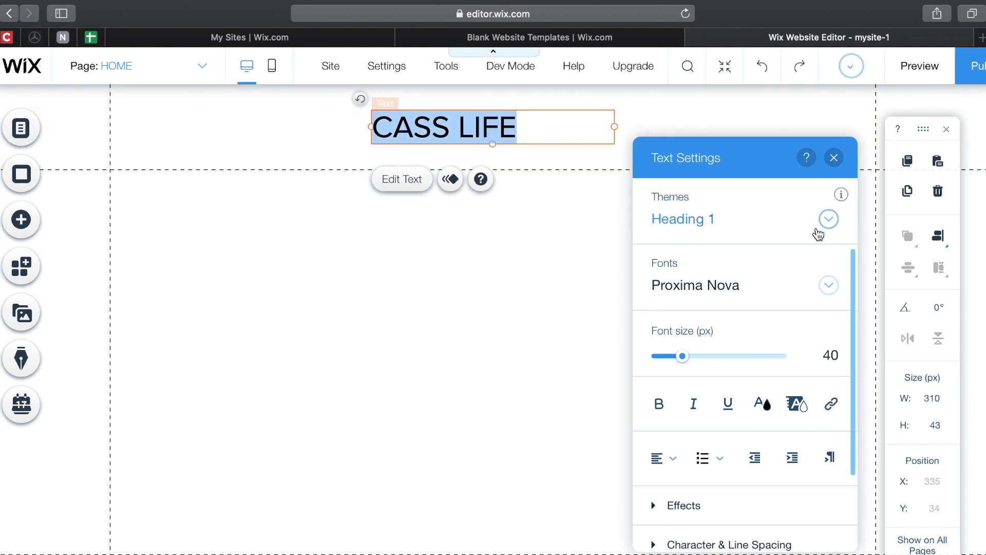
click(822, 285)
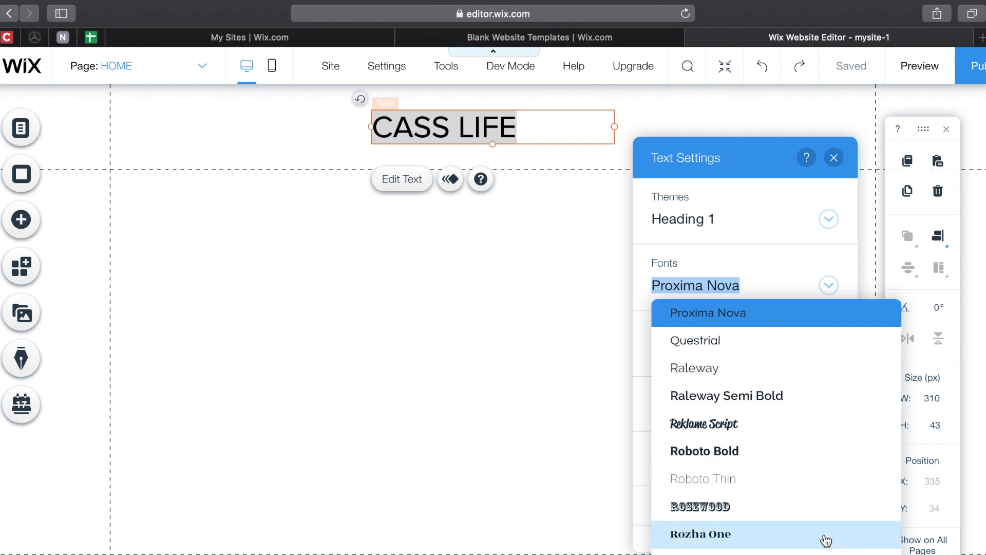
scroll(822, 513, down, 5)
click(815, 496)
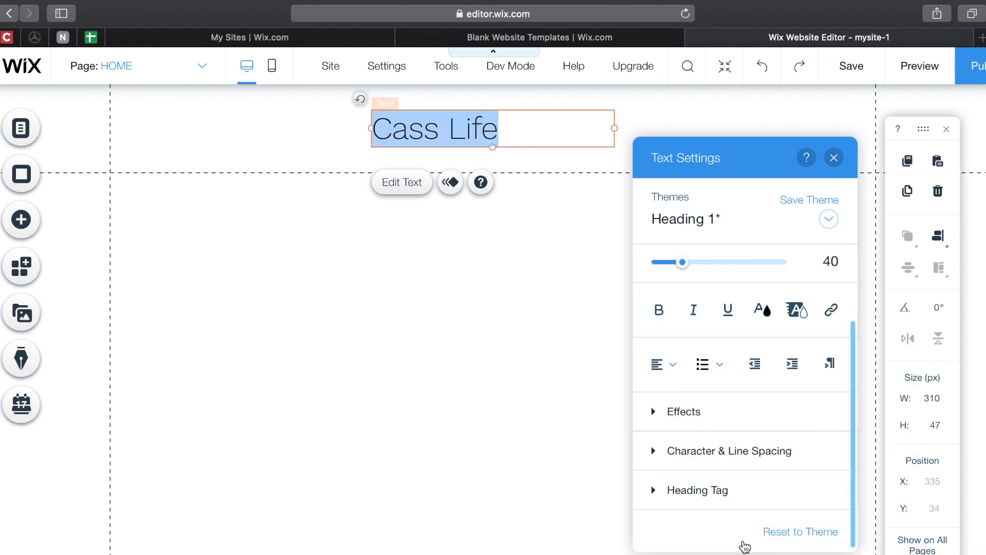
text(CASS ;)
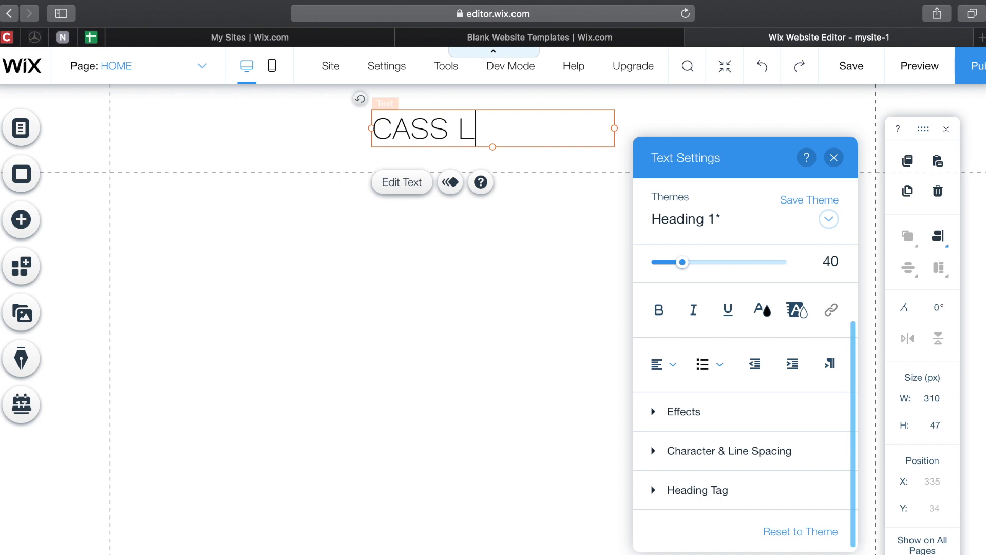
text(IFE)
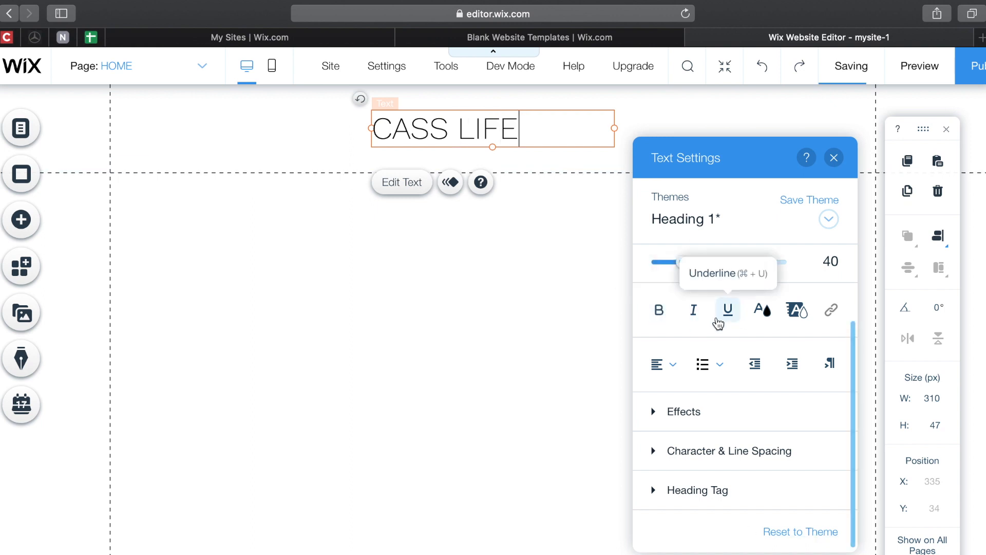
- Add a dark red custom colour B52424 to My Colors
click(760, 321)
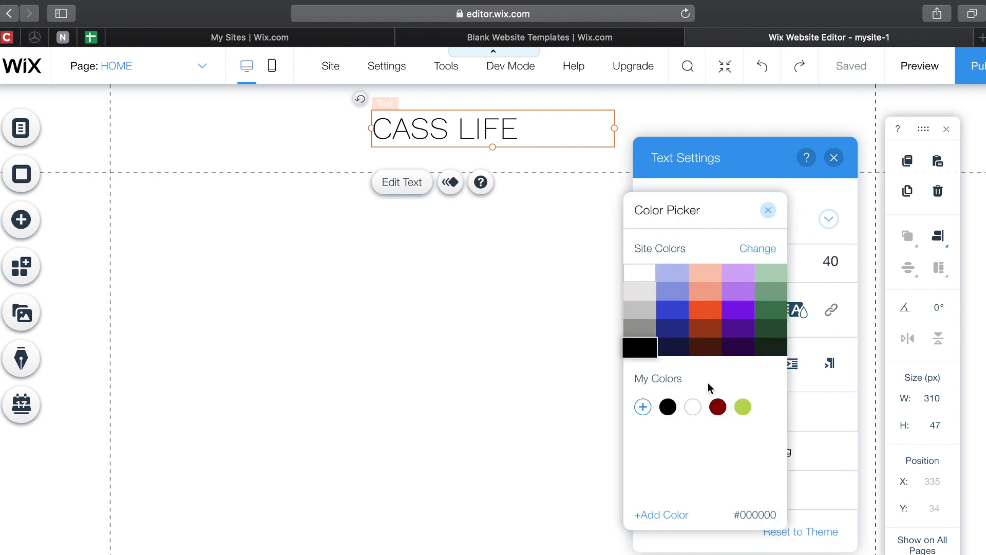
click(661, 514)
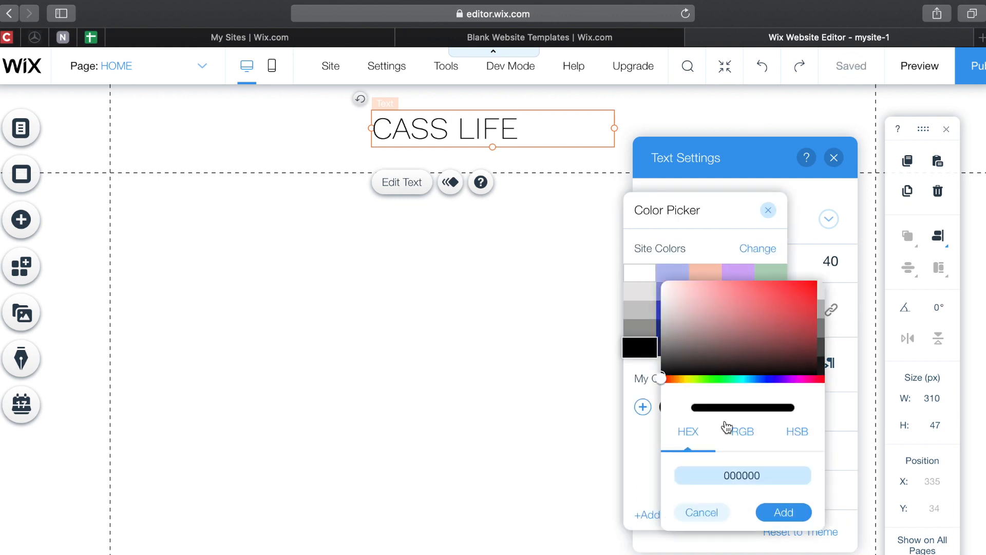
click(782, 317)
mouse_move(782, 316)
mouse_down()
mouse_move(756, 315)
mouse_move(790, 286)
mouse_move(787, 309)
mouse_up()
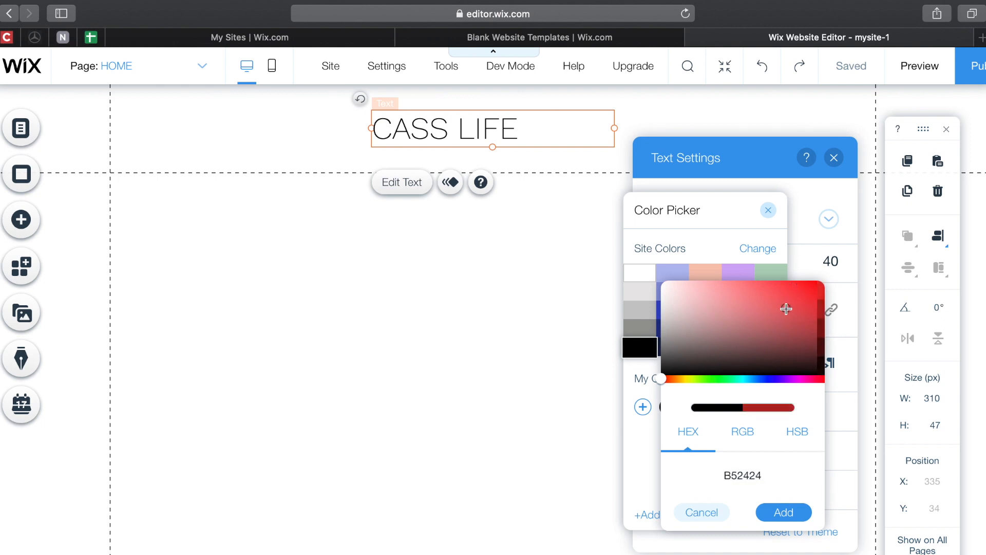
click(773, 514)
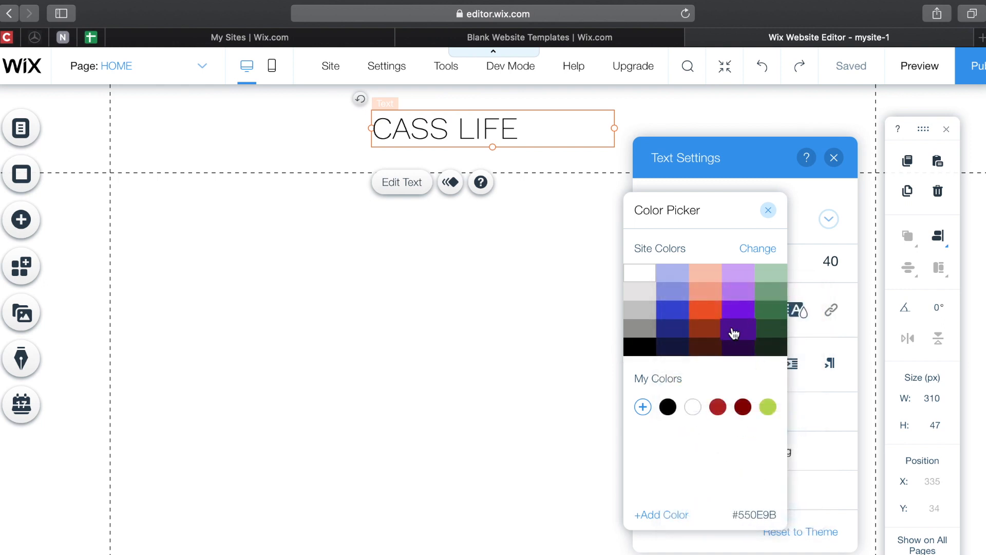
- Switch the site colours to the white, teal, peach and navy palette
click(756, 249)
click(843, 297)
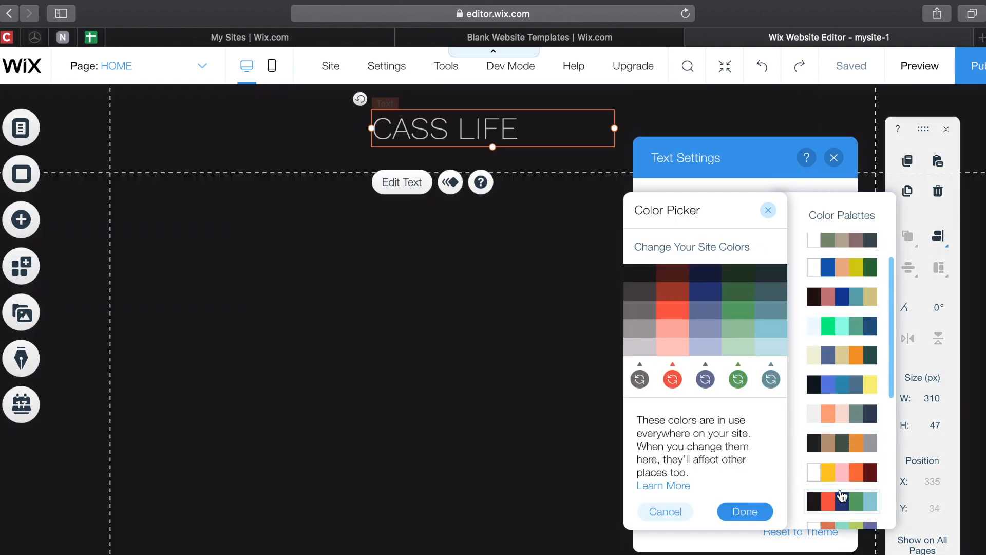
click(845, 449)
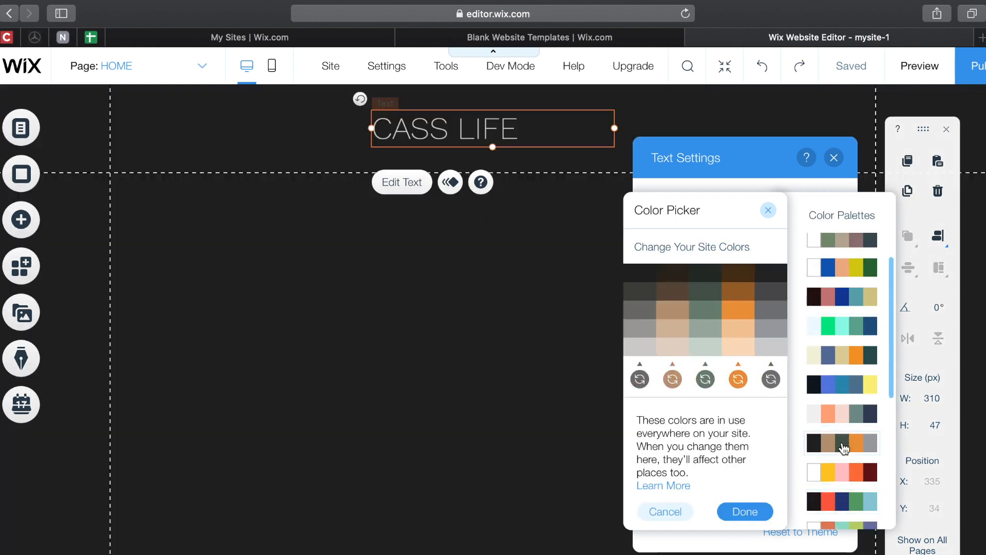
scroll(843, 386, down, 5)
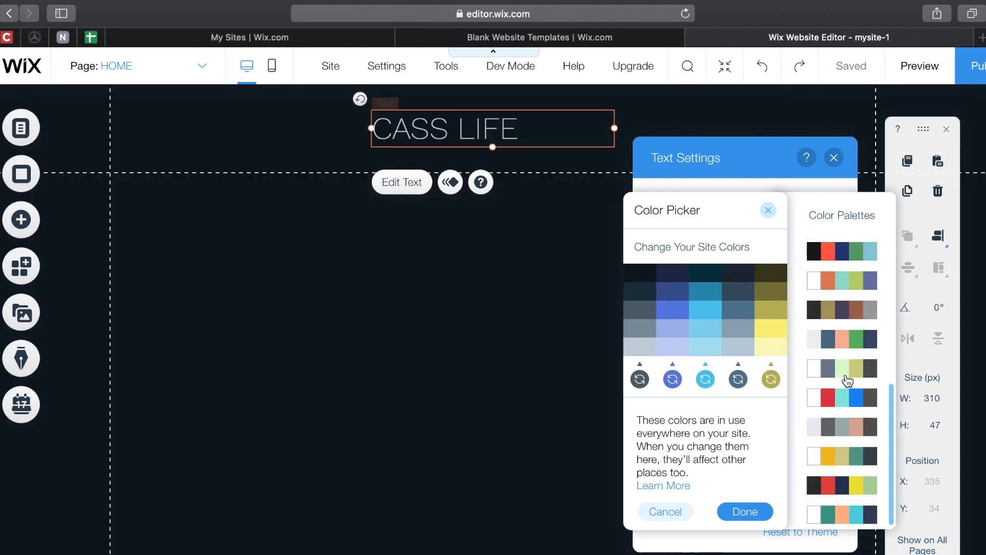
click(848, 515)
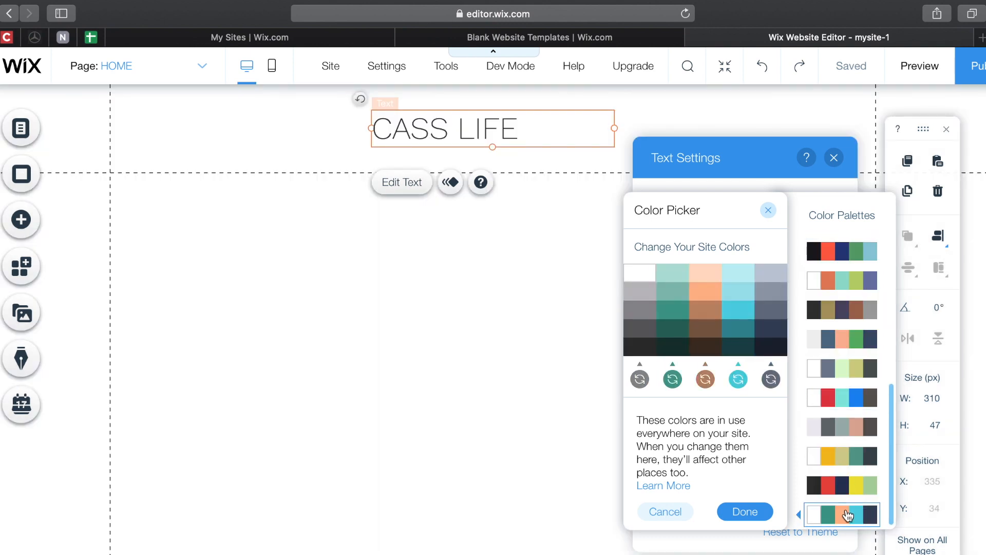
click(758, 523)
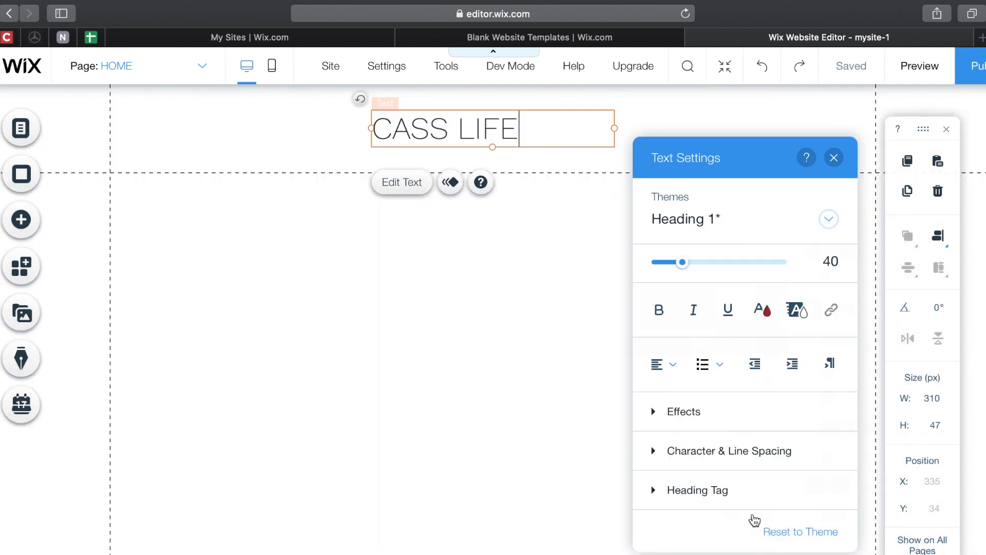
click(765, 322)
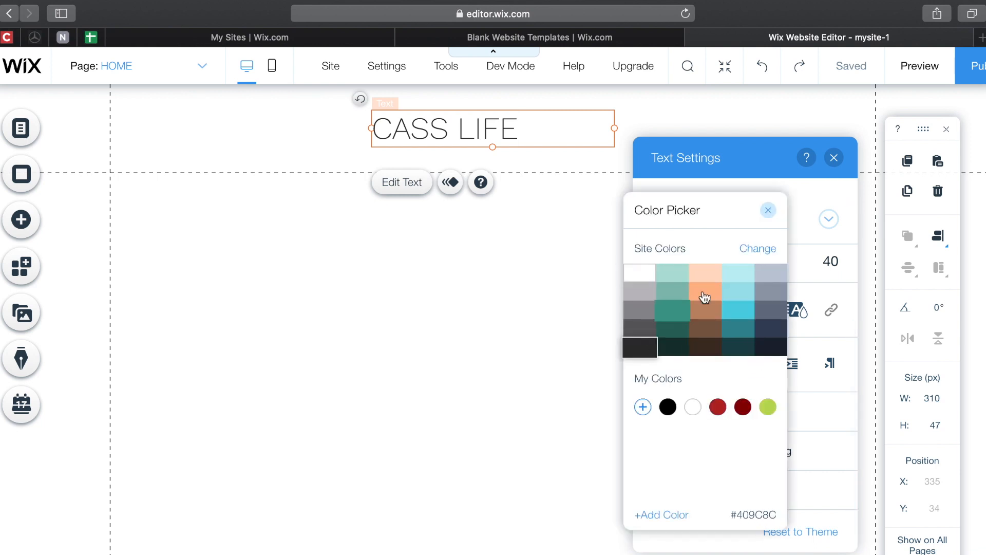
click(769, 211)
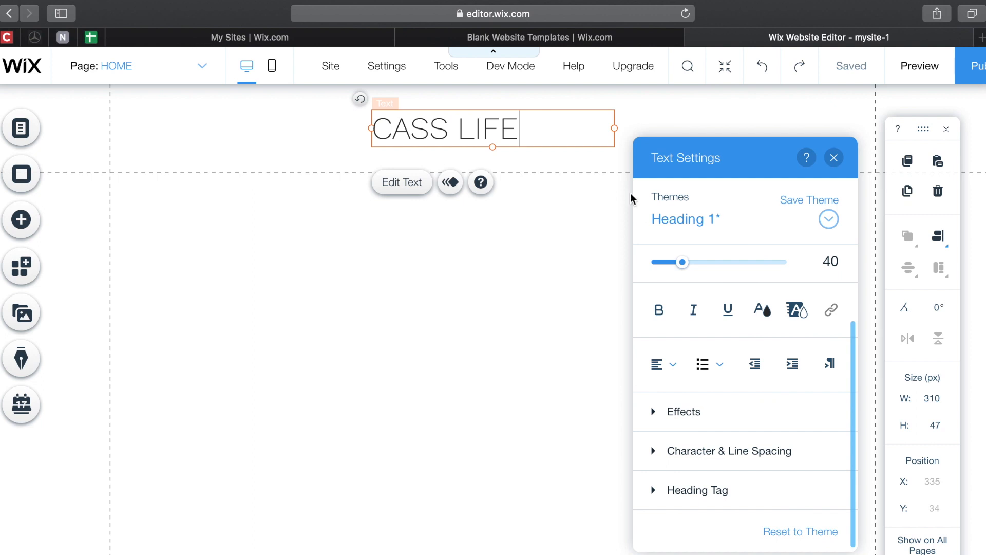
- Centre-align CASS LIFE and set its character spacing to 0.1
drag(541, 132, 399, 116)
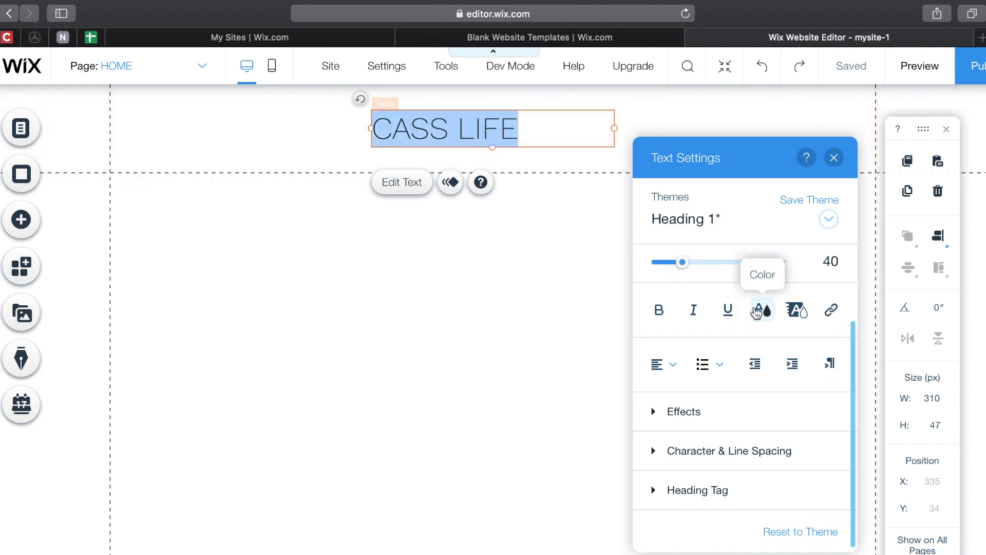
click(671, 365)
click(672, 391)
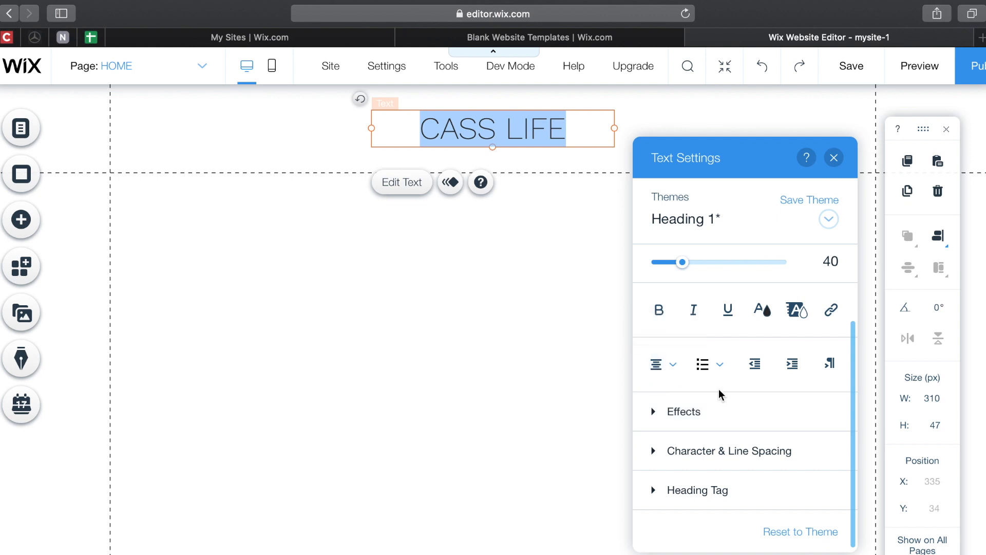
click(705, 410)
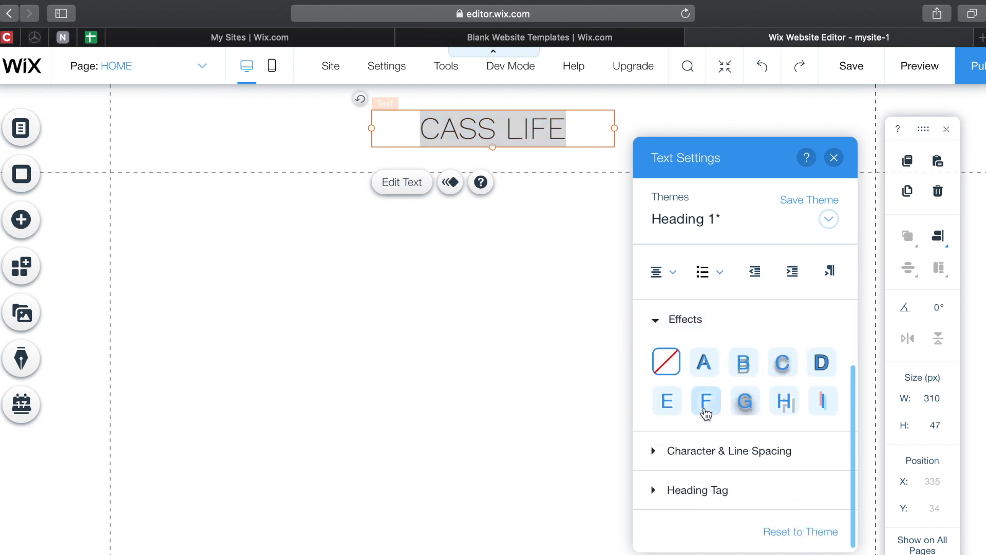
click(705, 452)
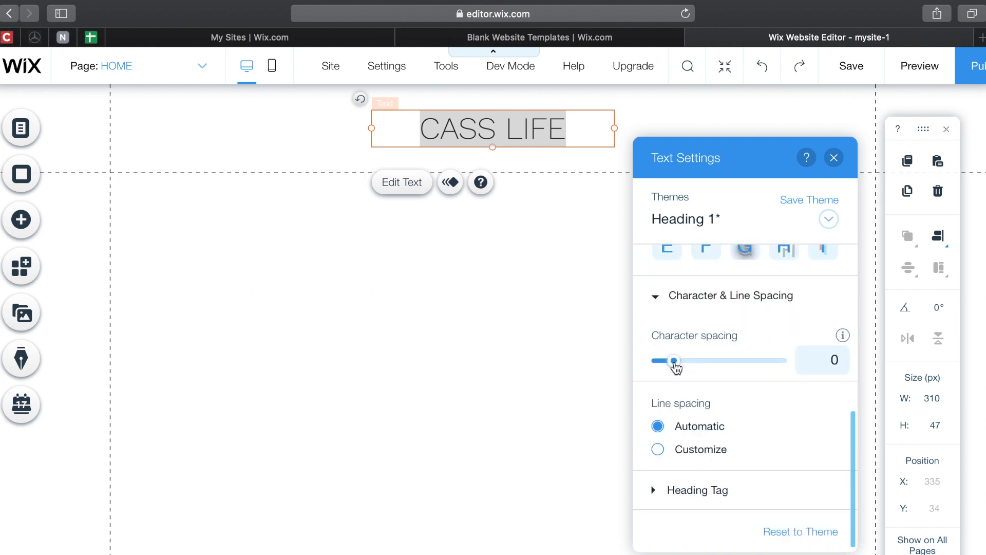
mouse_move(676, 366)
mouse_down()
mouse_move(702, 365)
mouse_move(689, 367)
mouse_up()
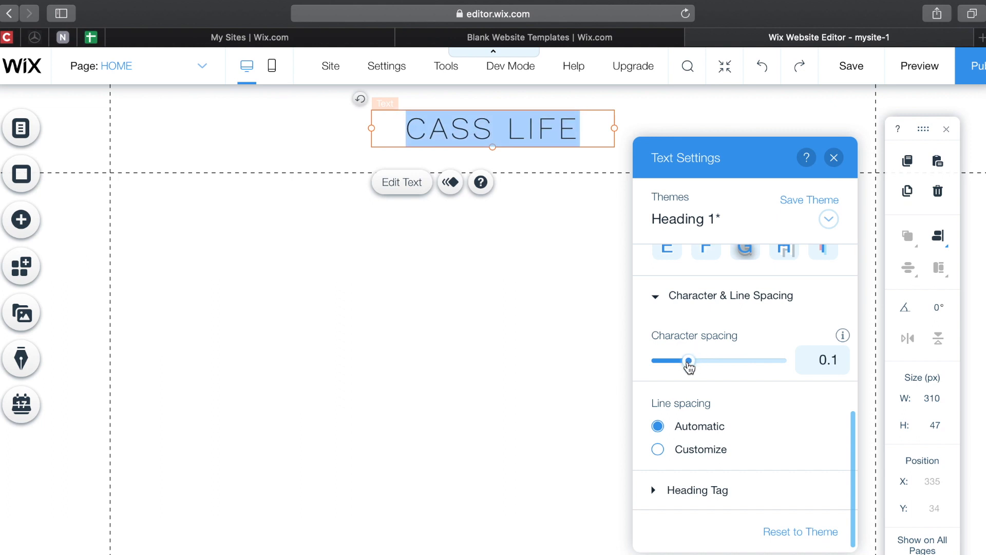
click(671, 491)
scroll(670, 489, up, 5)
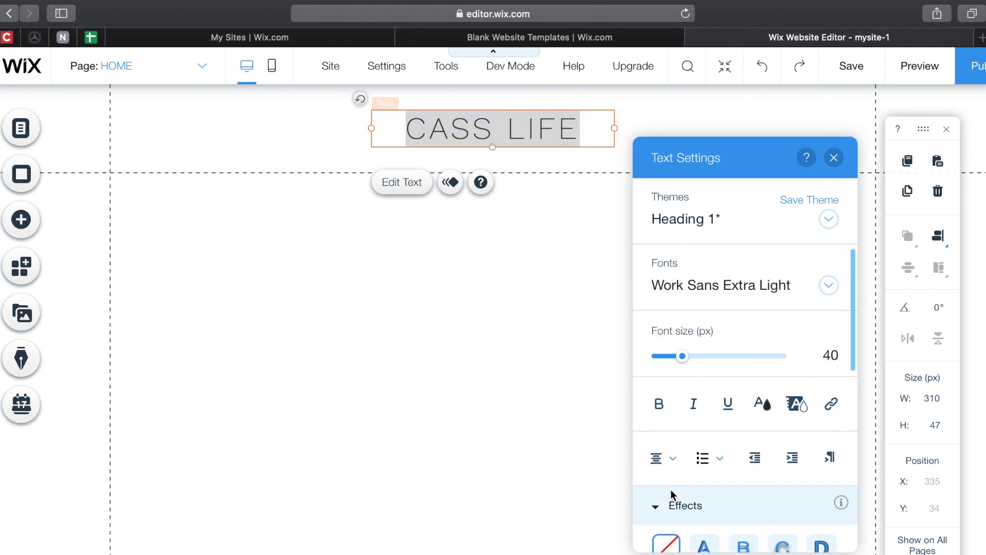
- Upload the pool photo of a woman in a white sun hat from the computer to Site Files
click(833, 158)
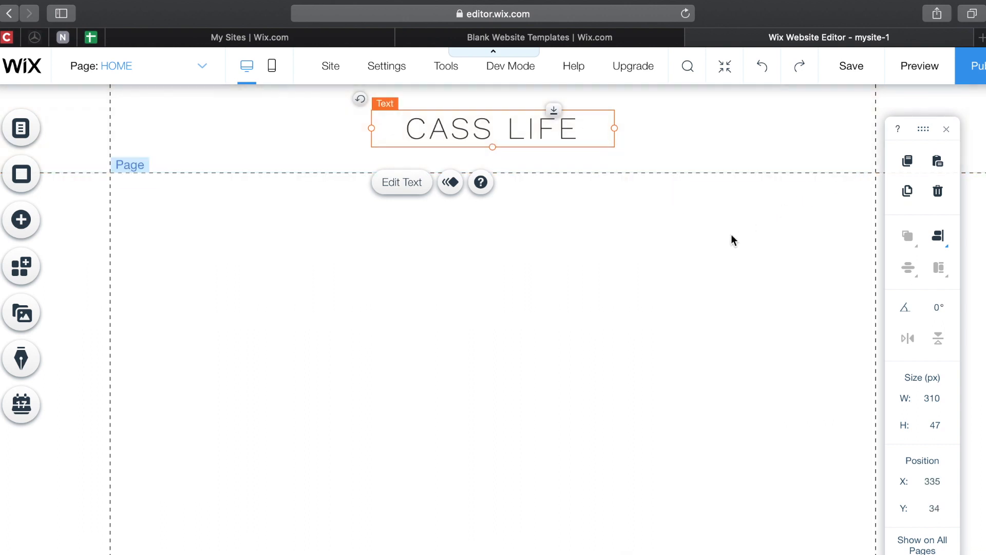
click(731, 235)
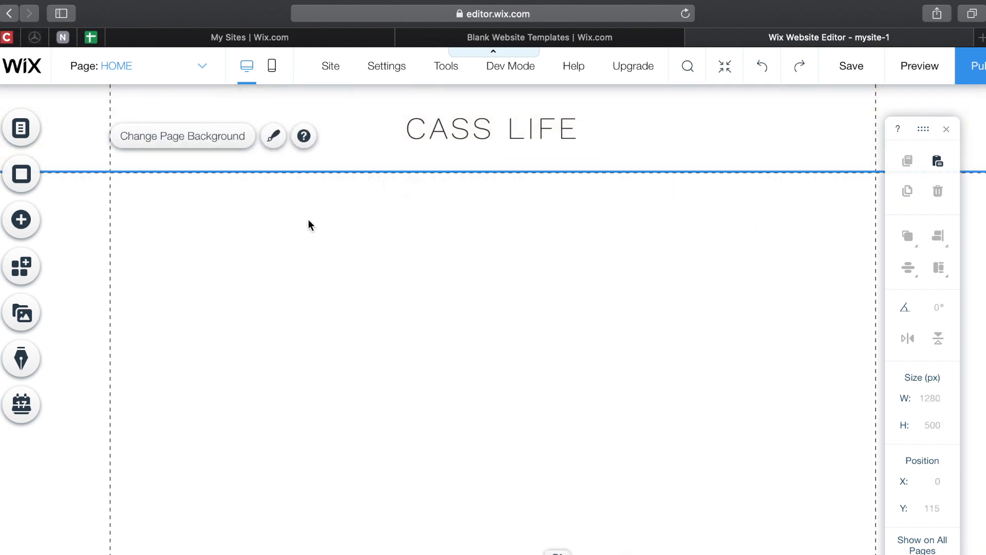
click(22, 220)
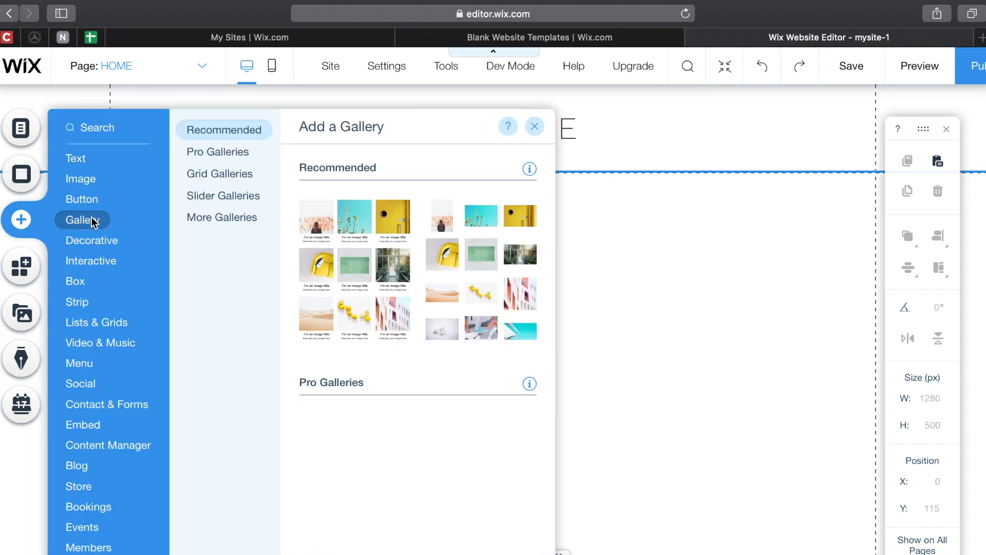
mouse_move(94, 180)
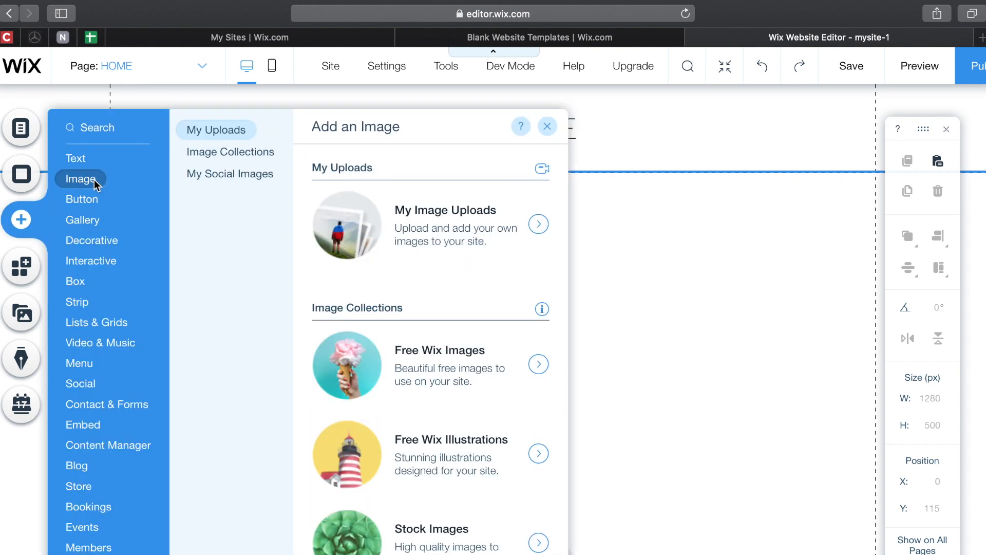
click(430, 207)
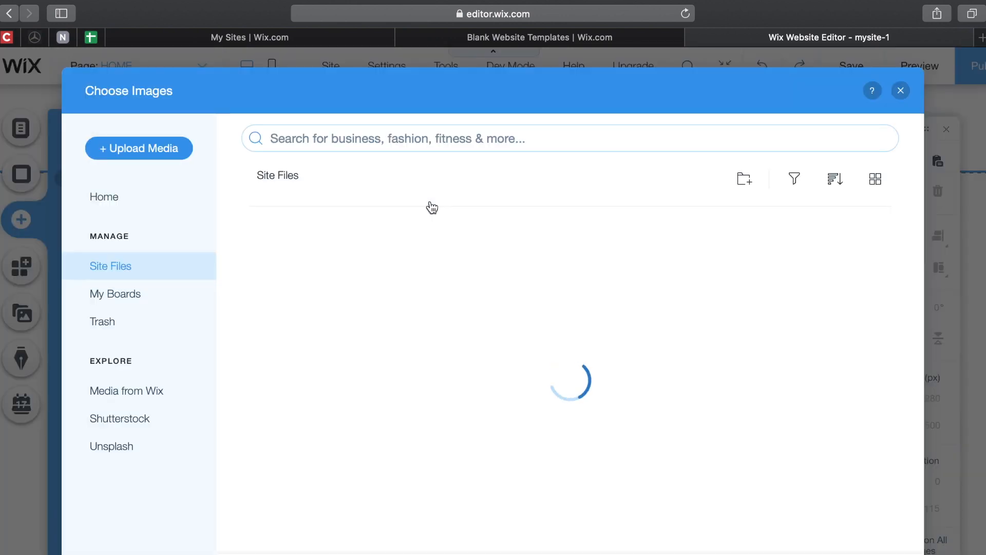
click(128, 154)
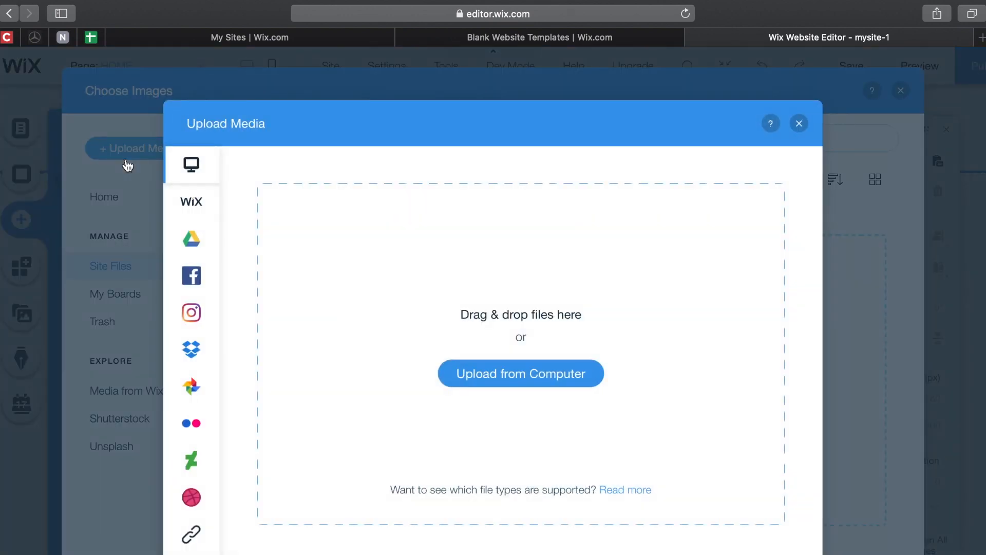
click(515, 387)
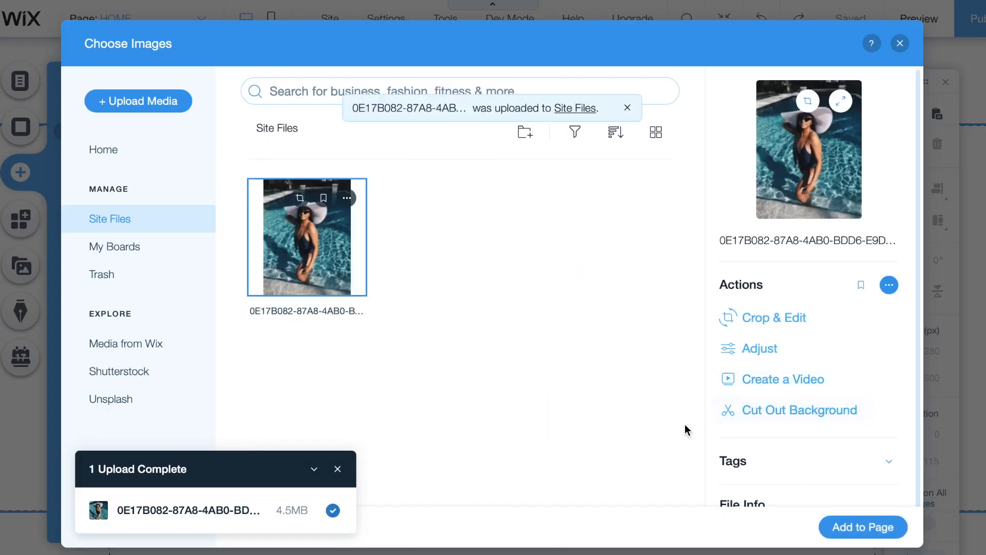
click(338, 470)
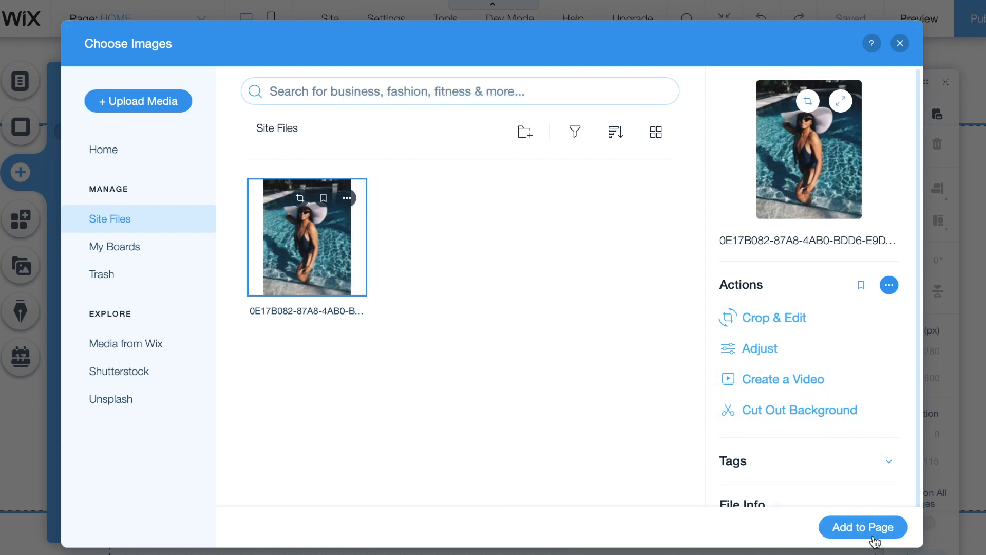
click(868, 529)
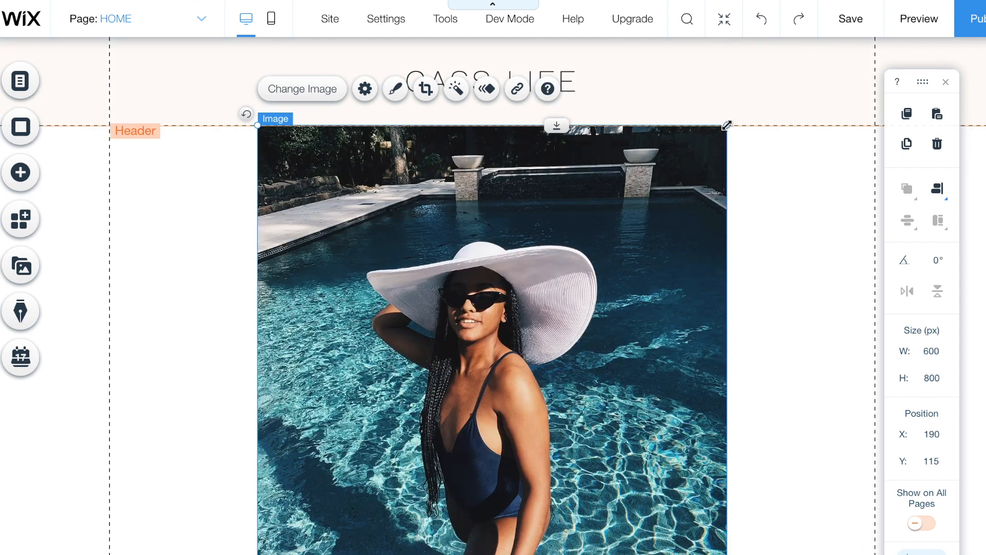
- Resize the pool photo to 299×395 px and place it under CASS LIFE at x 335, y 164
drag(727, 125, 532, 382)
drag(437, 401, 568, 293)
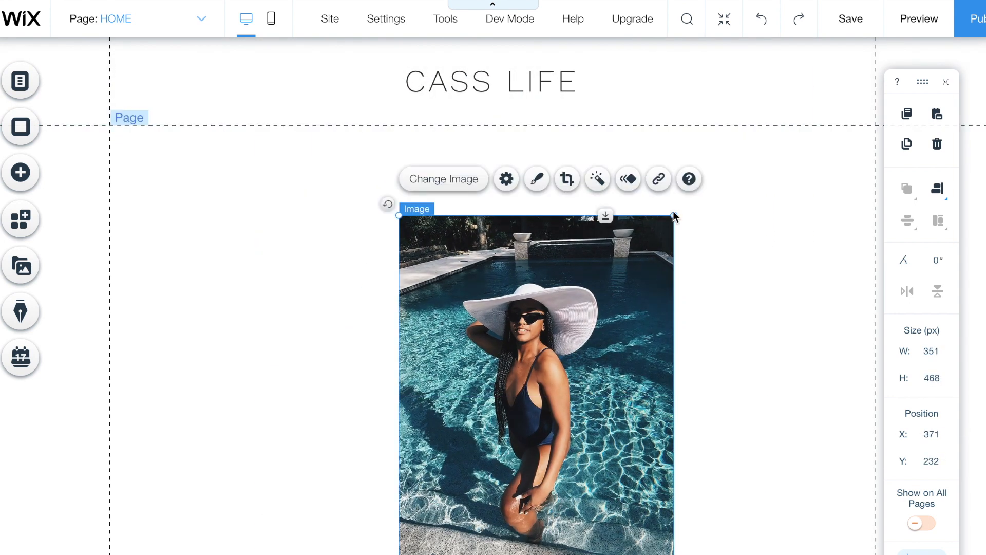
drag(675, 217, 422, 200)
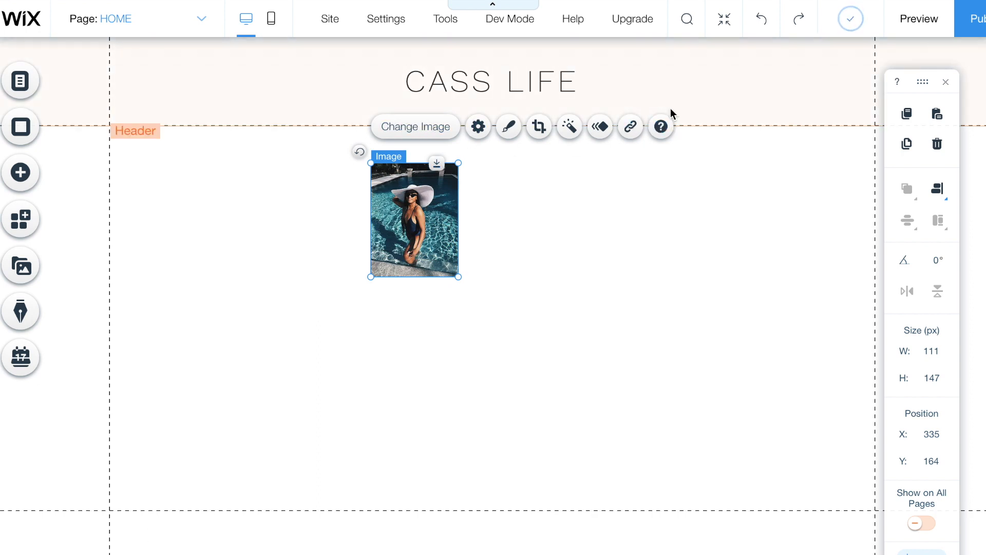
drag(458, 277, 623, 466)
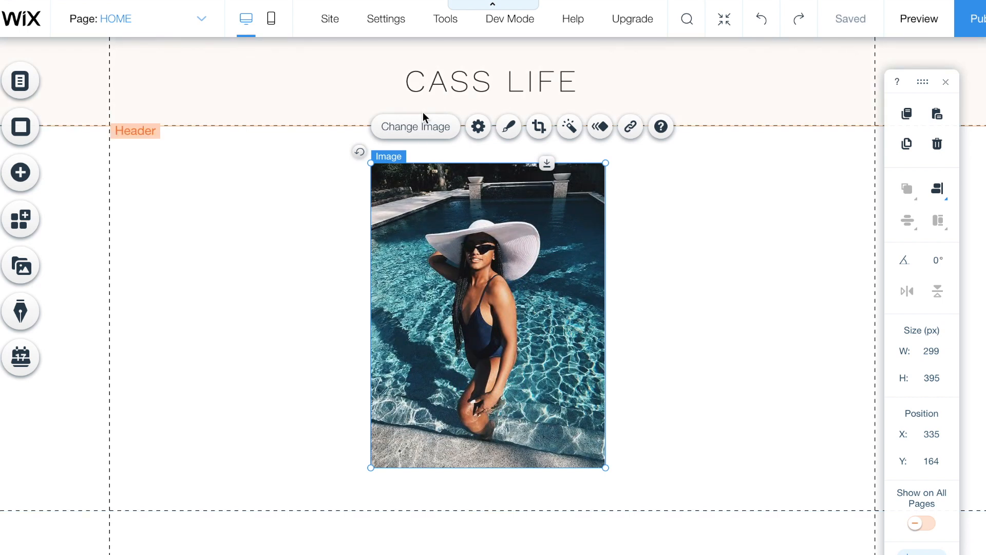
- Open the pool photo's Image Settings and start editing its 'What's in the image?' alt text
click(481, 131)
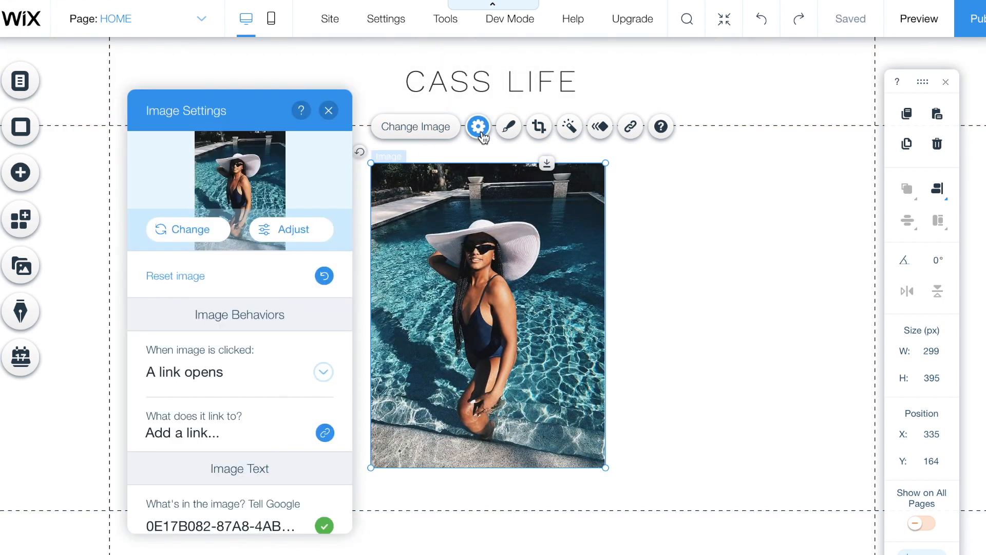
scroll(227, 321, down, 4)
scroll(226, 324, up, 4)
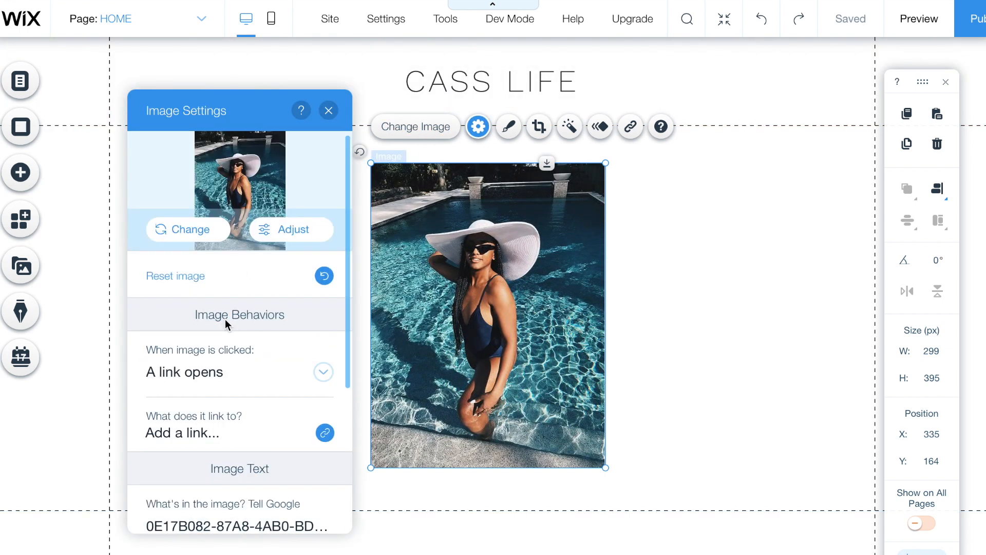
scroll(226, 324, down, 4)
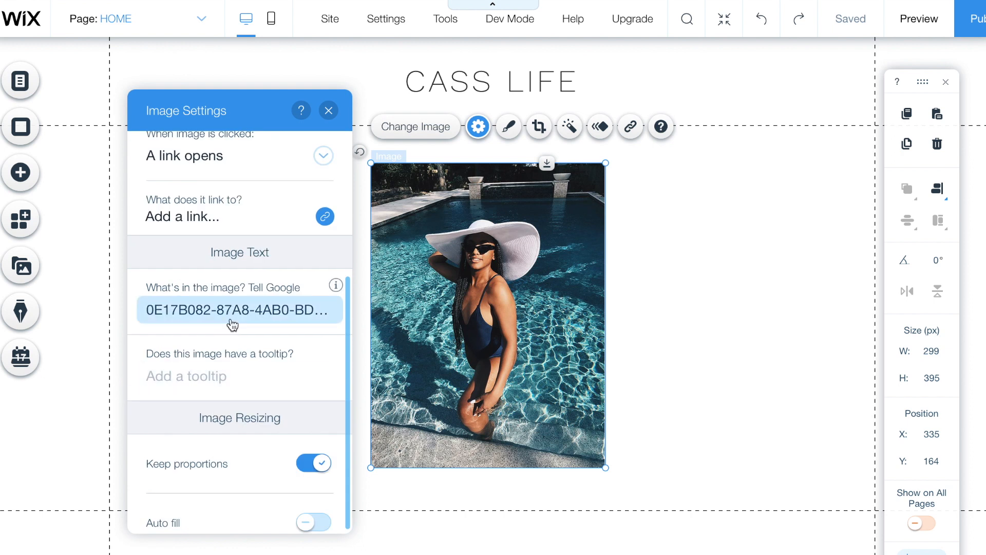
scroll(226, 319, up, 4)
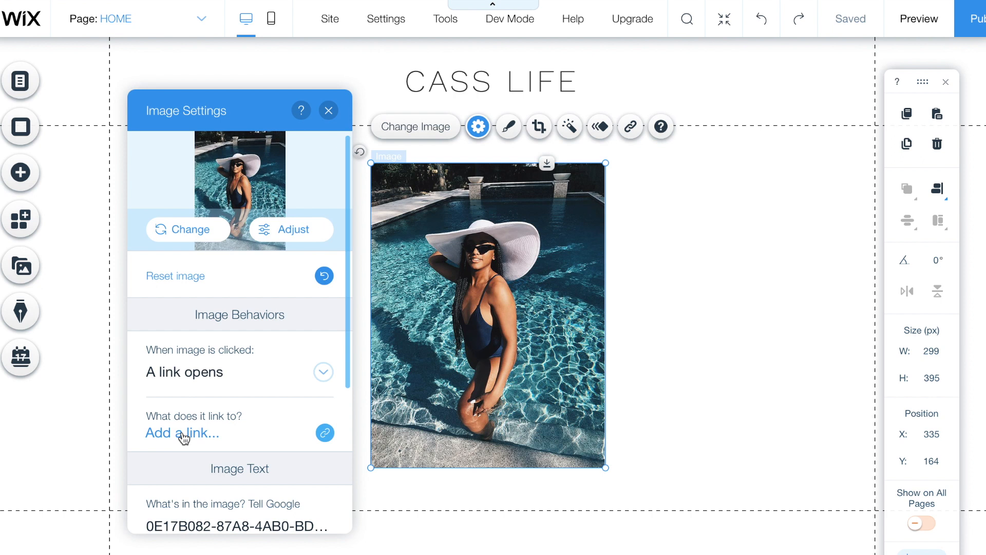
scroll(184, 437, down, 5)
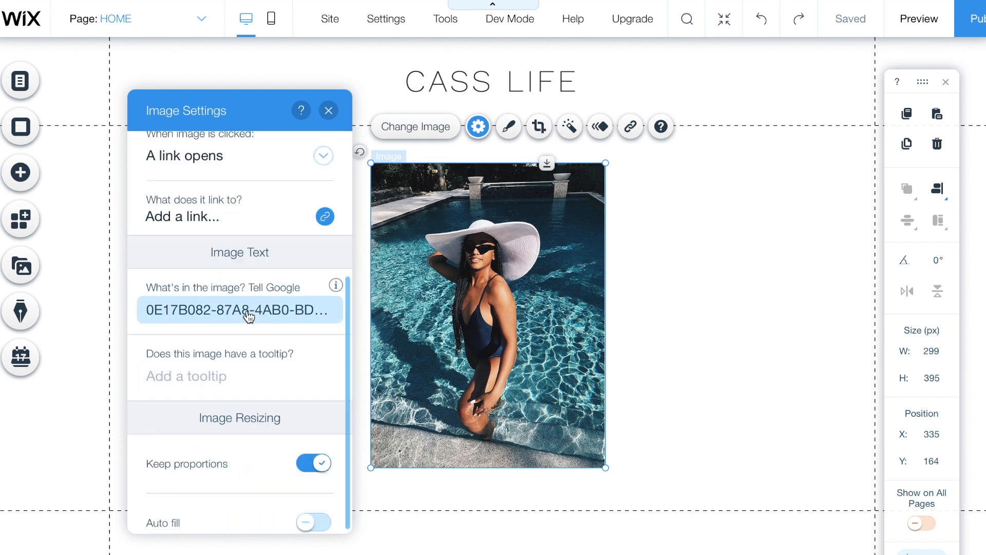
click(247, 311)
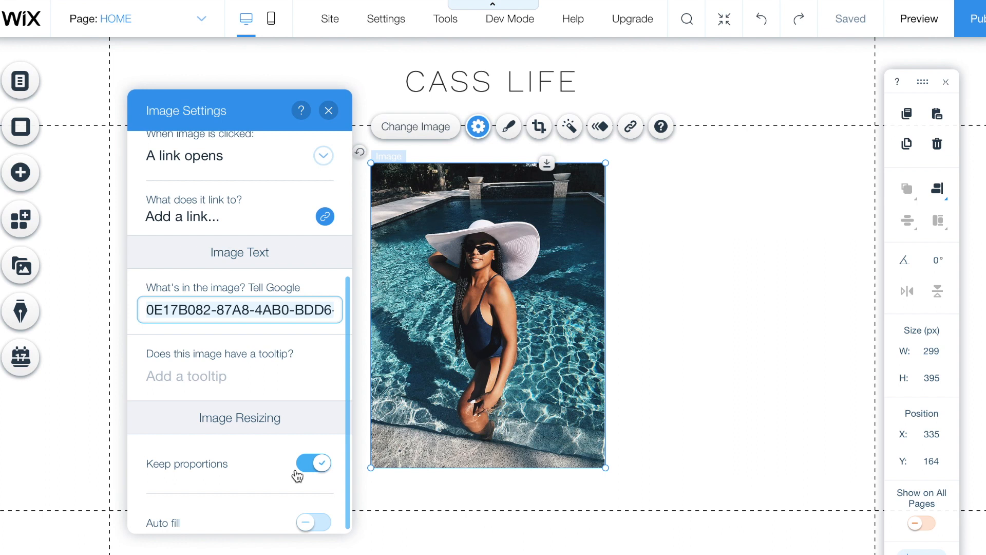
- Shift the pool photo left to X 206 and place a duplicate to its right
click(488, 376)
drag(447, 354, 344, 356)
right_click(412, 355)
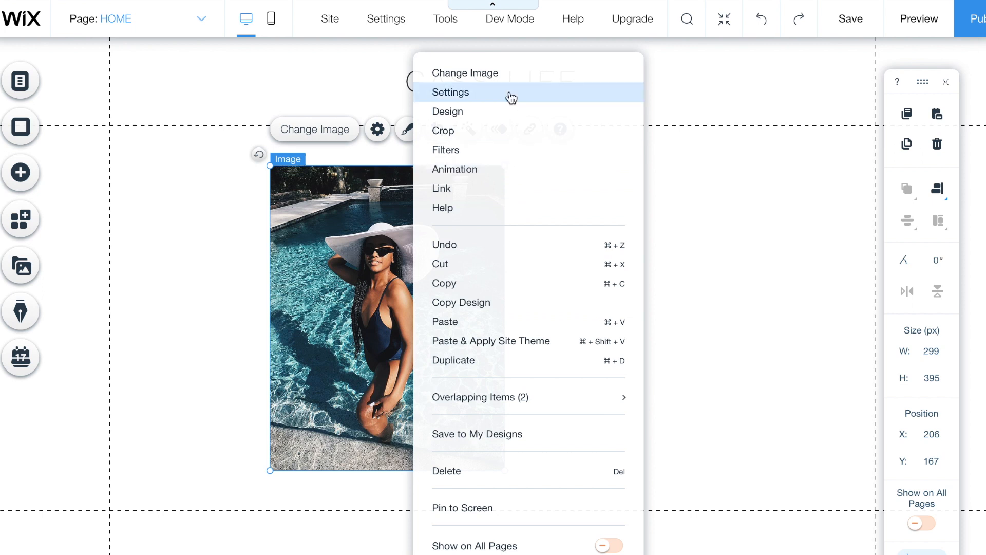
click(336, 314)
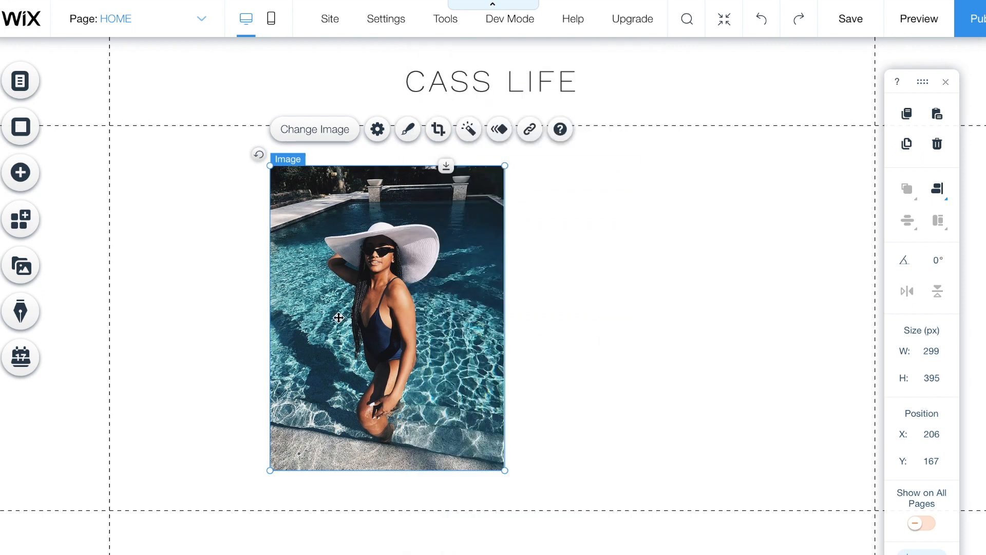
click(907, 144)
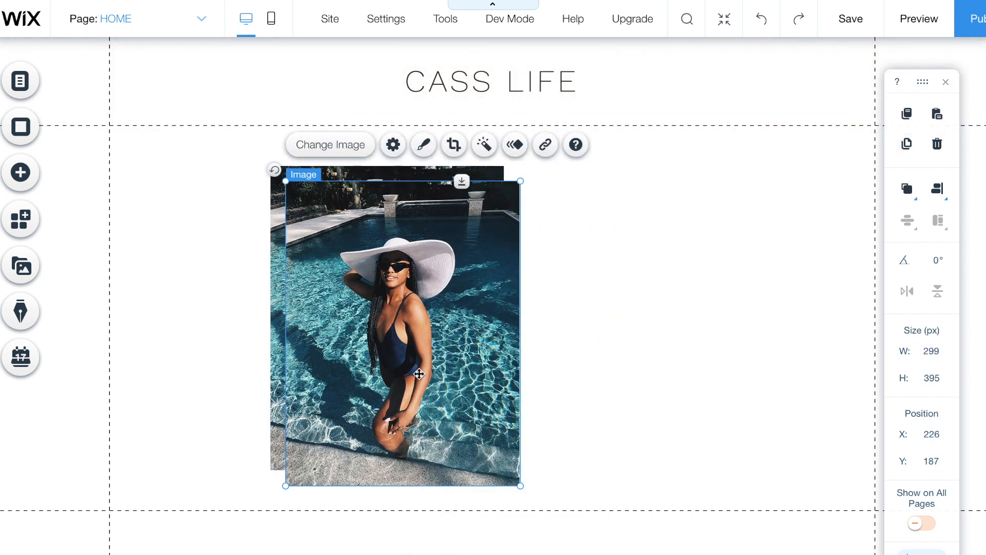
drag(391, 383, 627, 366)
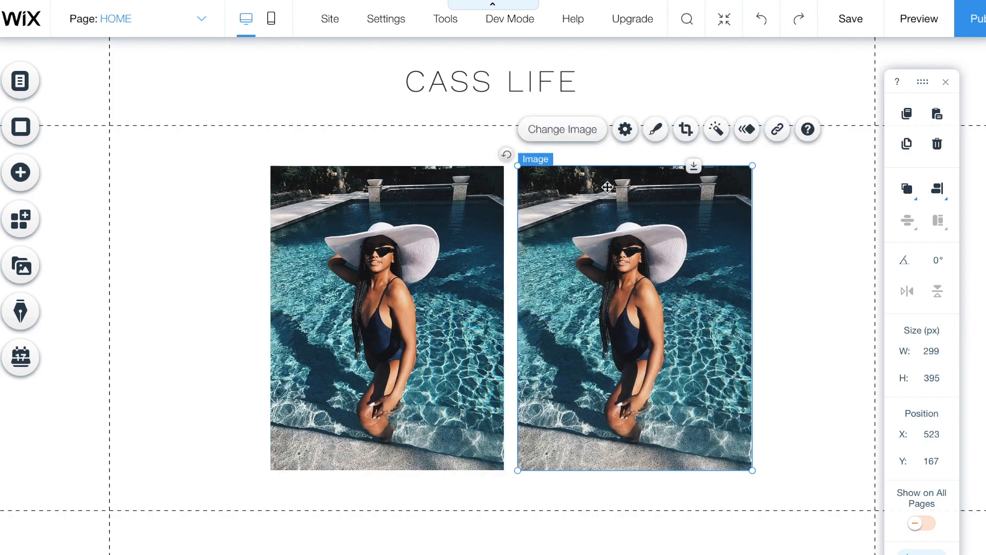
- Replace the copy with the Happy Boy sunlit water-splashing photo from Media from Wix
click(575, 133)
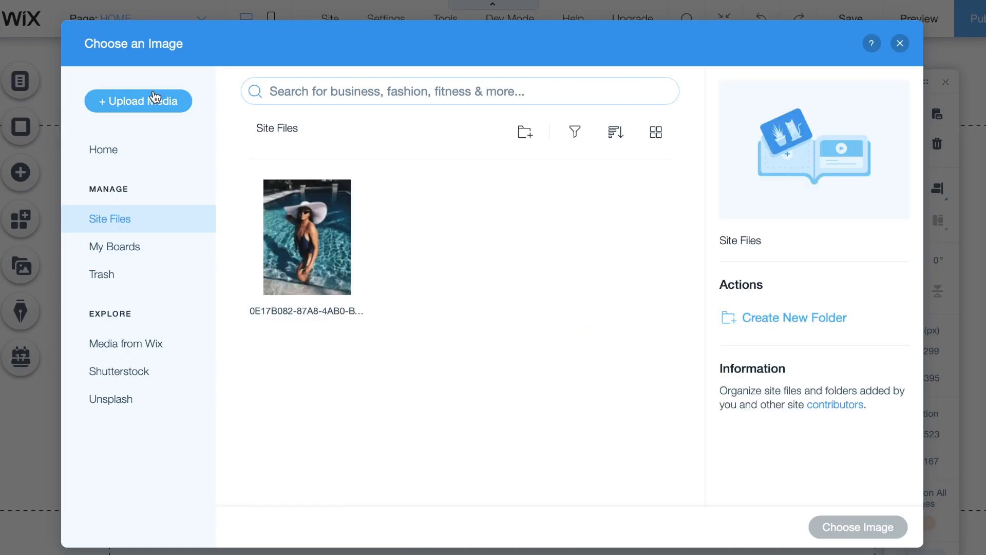
click(166, 349)
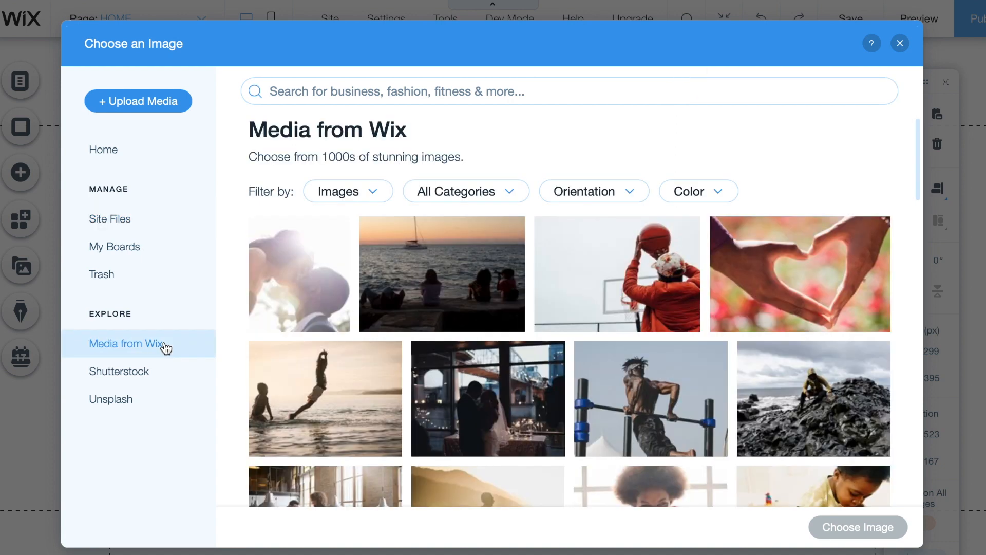
scroll(562, 401, down, 3)
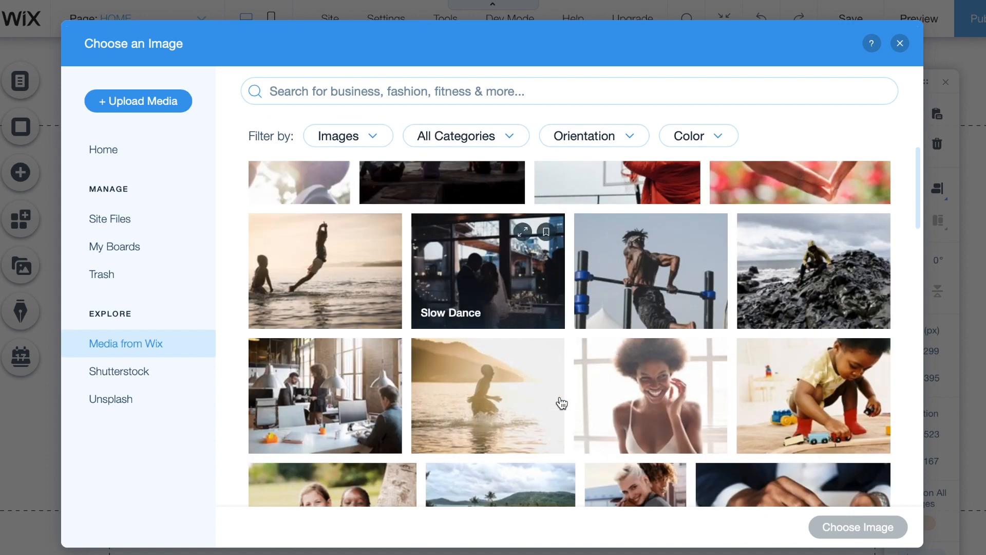
scroll(561, 402, up, 2)
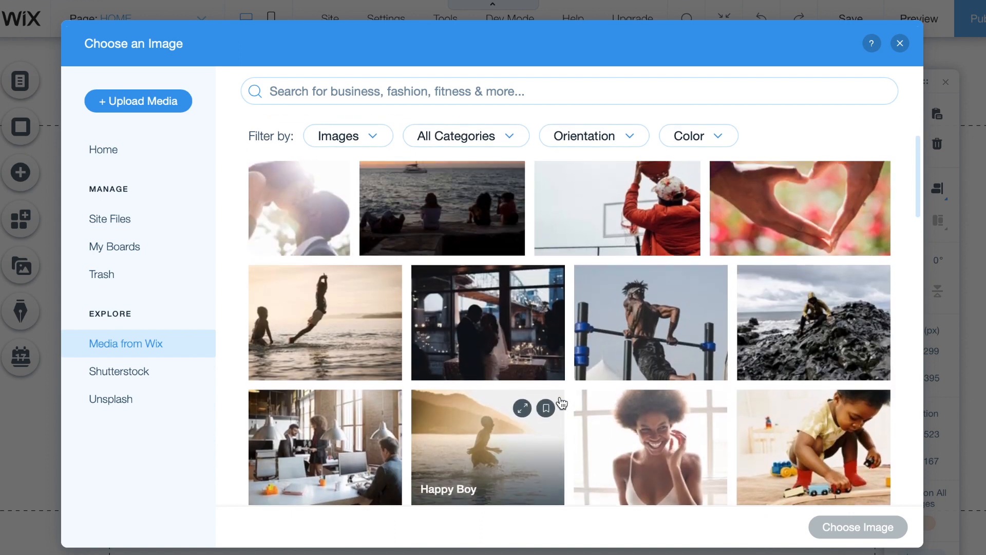
click(492, 431)
scroll(843, 315, down, 5)
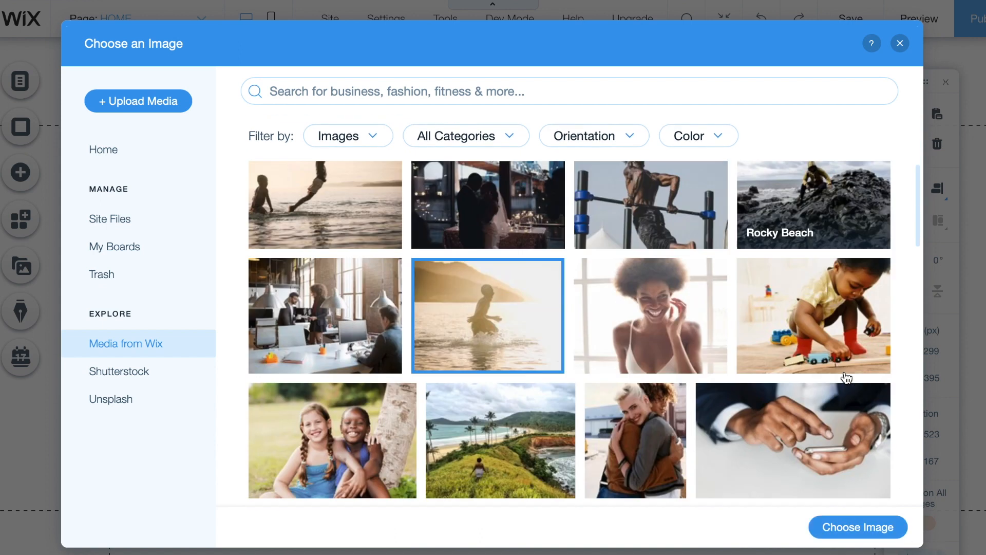
scroll(847, 379, down, 5)
scroll(847, 379, down, 5)
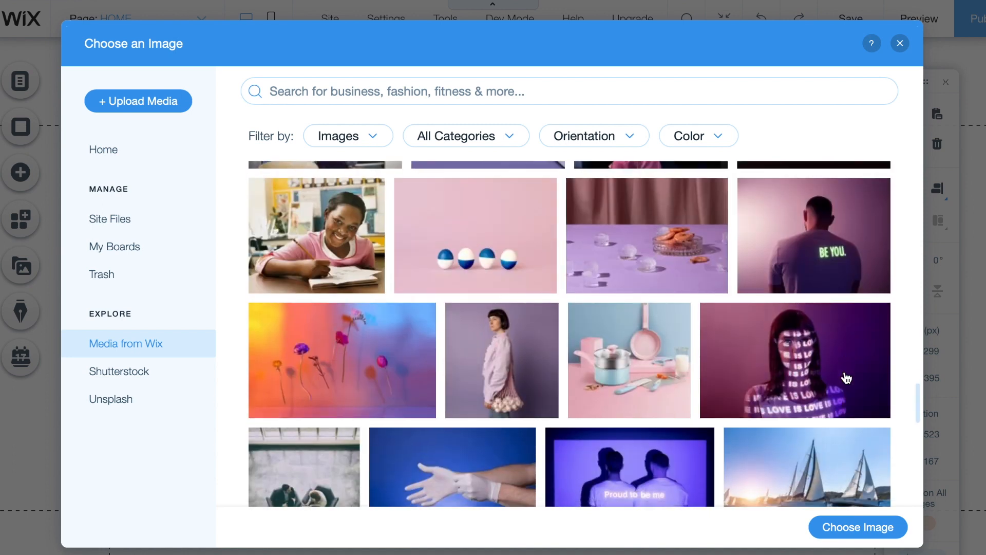
scroll(847, 379, down, 8)
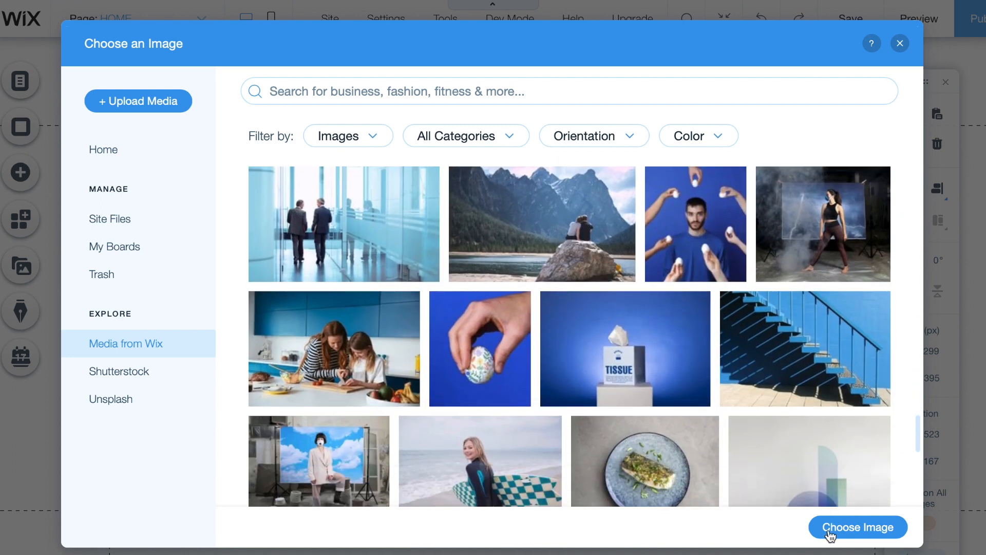
click(857, 527)
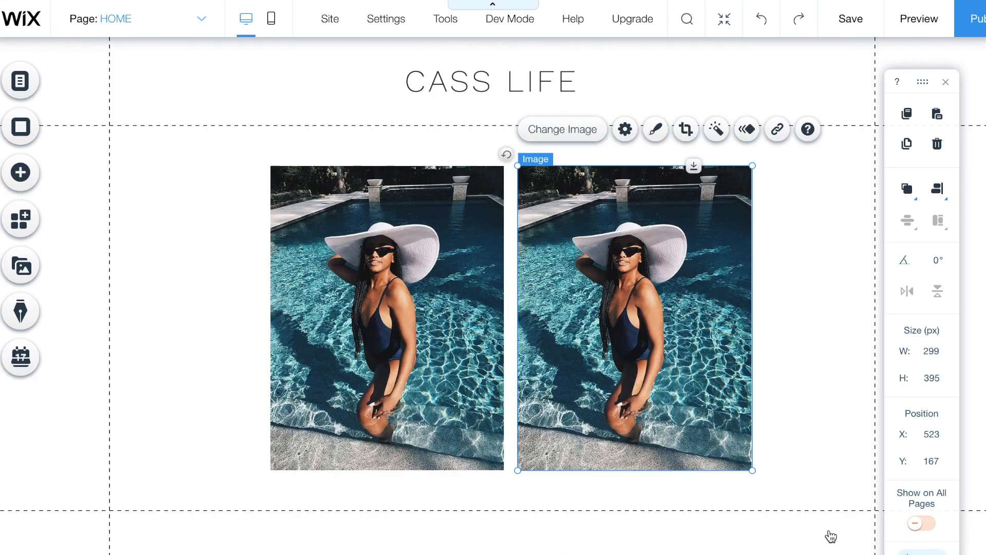
click(824, 414)
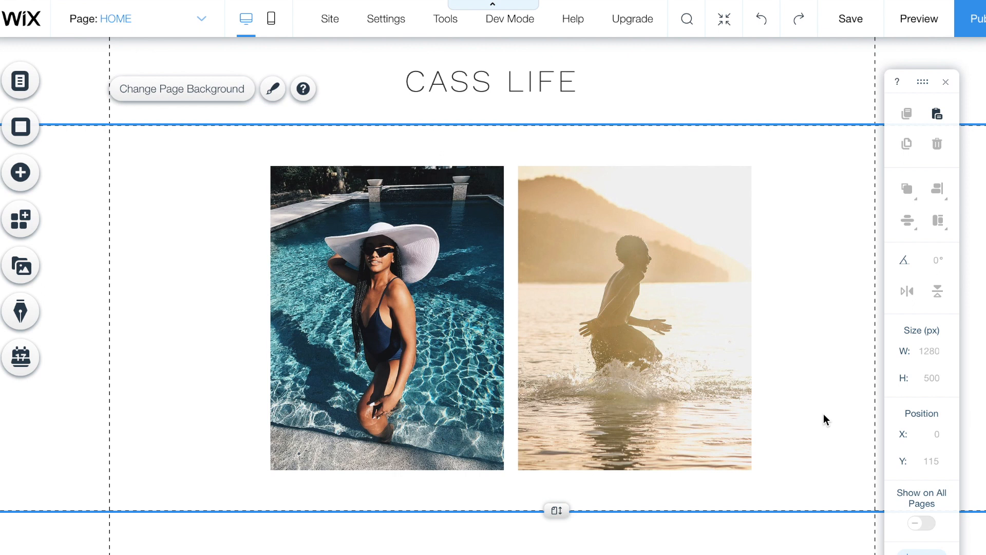
- Select both photos under CASS LIFE and delete them
click(768, 267)
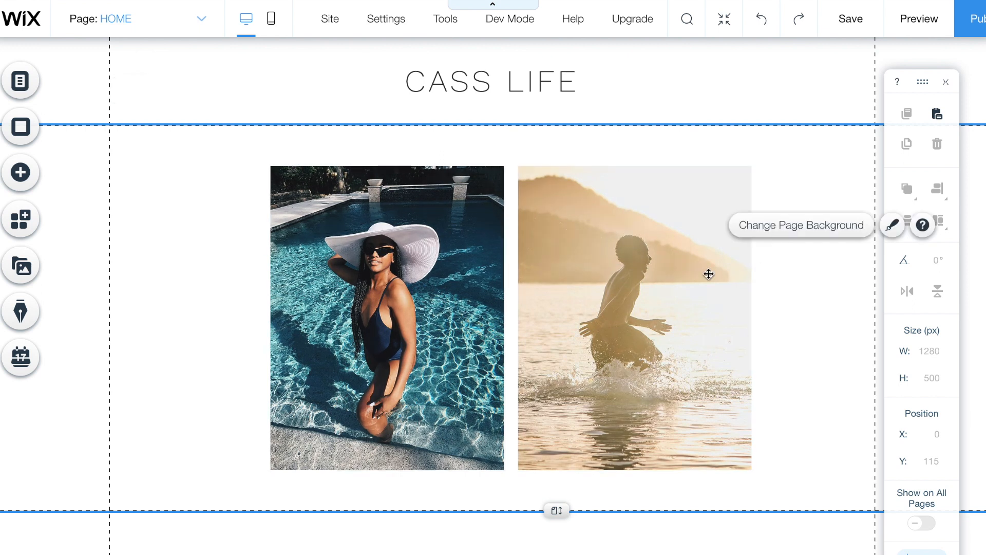
click(709, 273)
shift+click(478, 302)
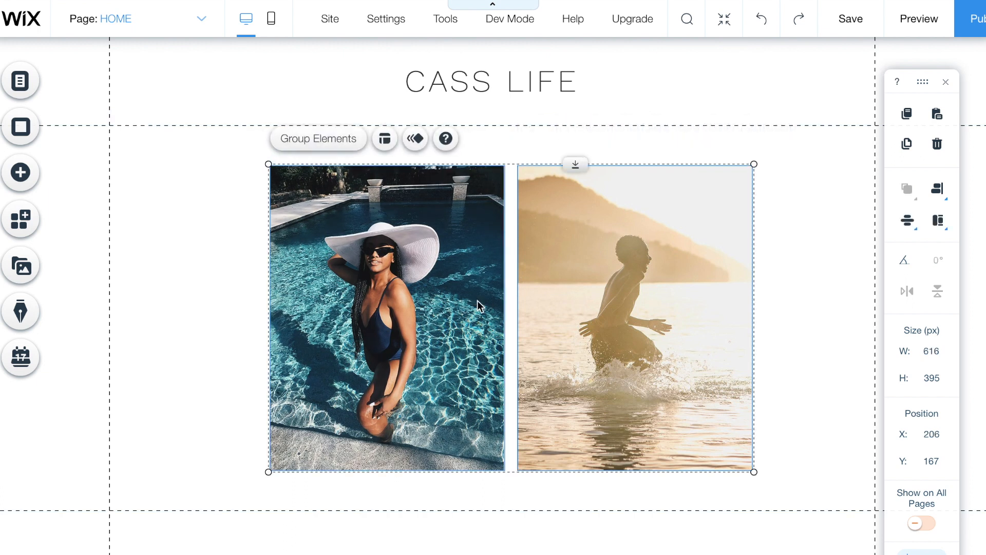
key(Delete)
click(656, 318)
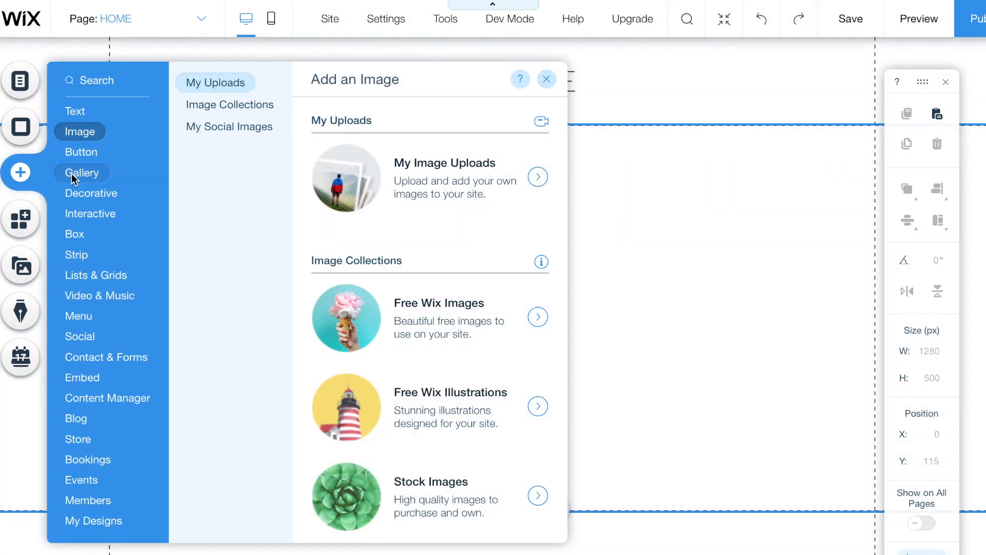
- Place a plain black 1280×400 classic strip directly beneath the CASS LIFE header
mouse_move(82, 255)
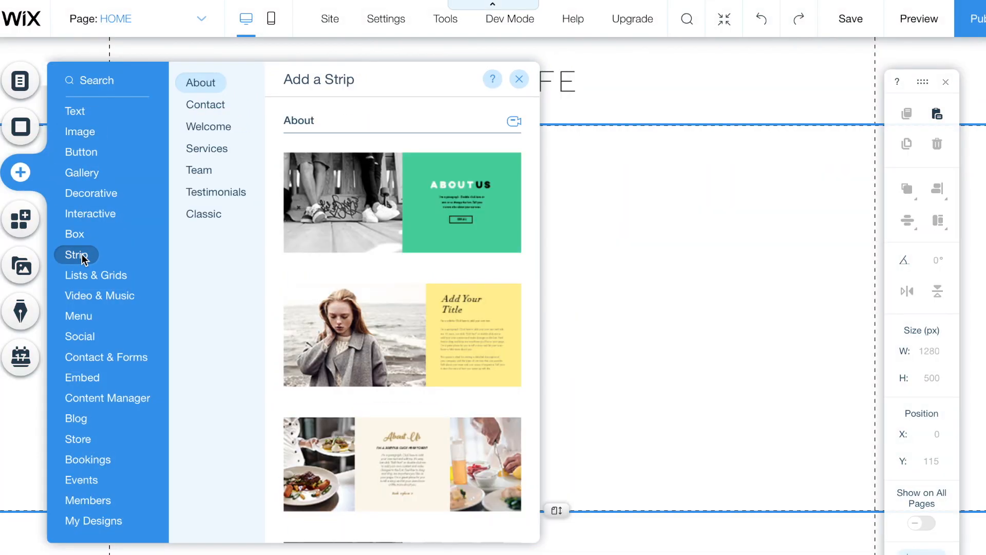
scroll(319, 330, down, 10)
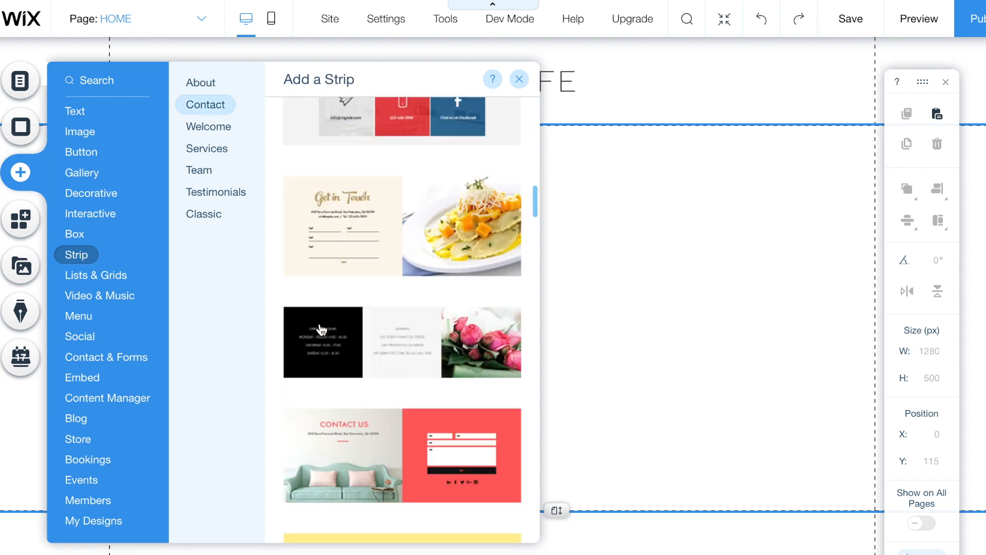
scroll(322, 330, down, 15)
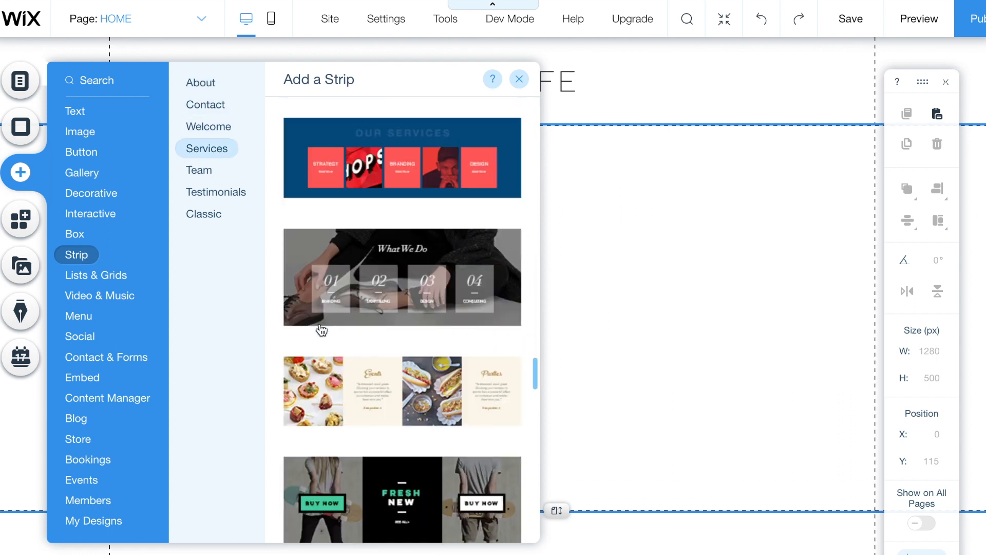
scroll(322, 330, down, 8)
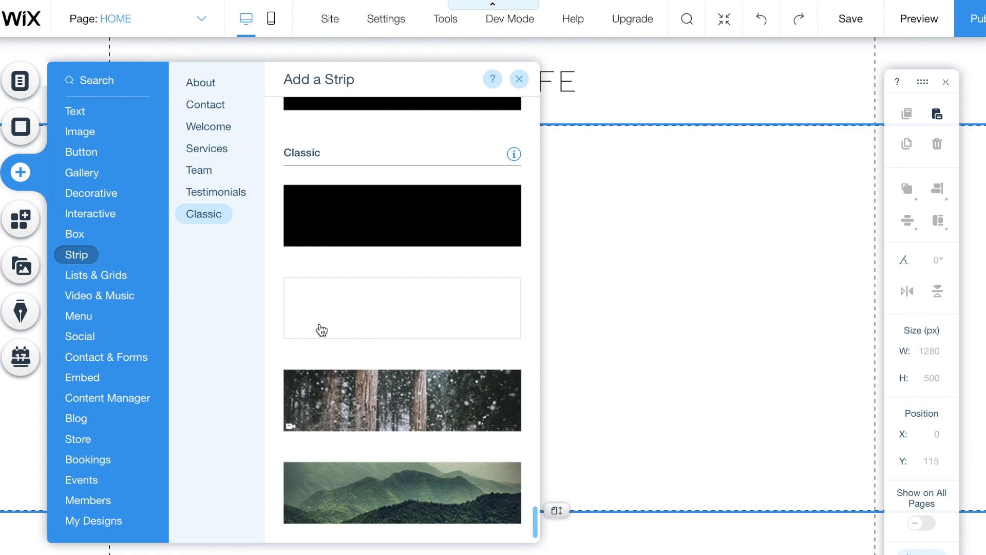
drag(353, 222, 678, 283)
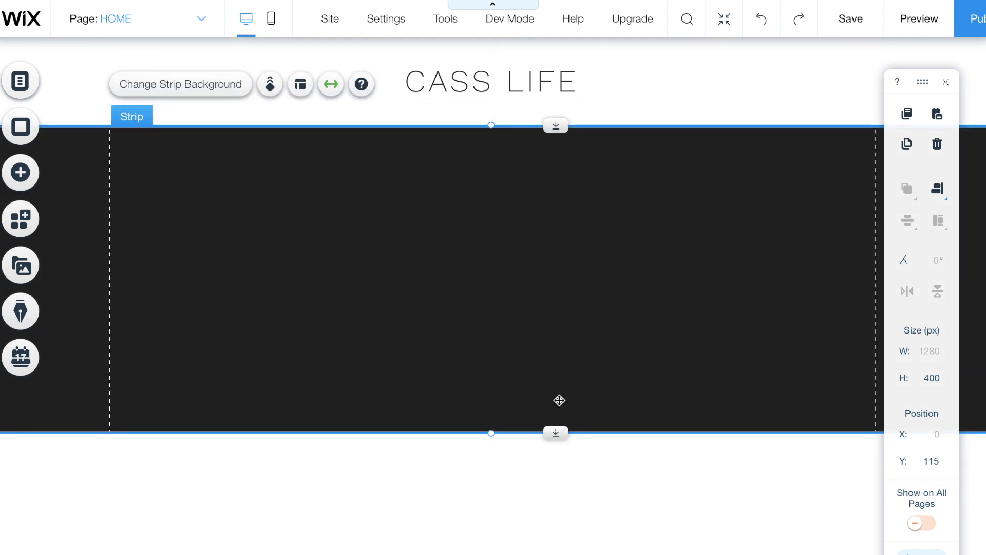
- Stretch the strip to 526 px high, set the ocean video as its background, and test playback
drag(495, 432, 489, 530)
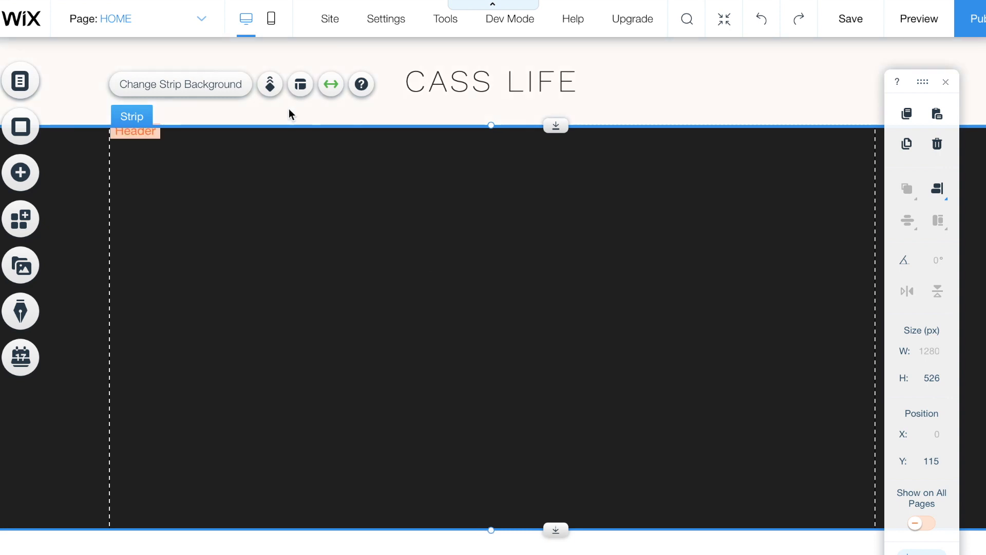
click(217, 93)
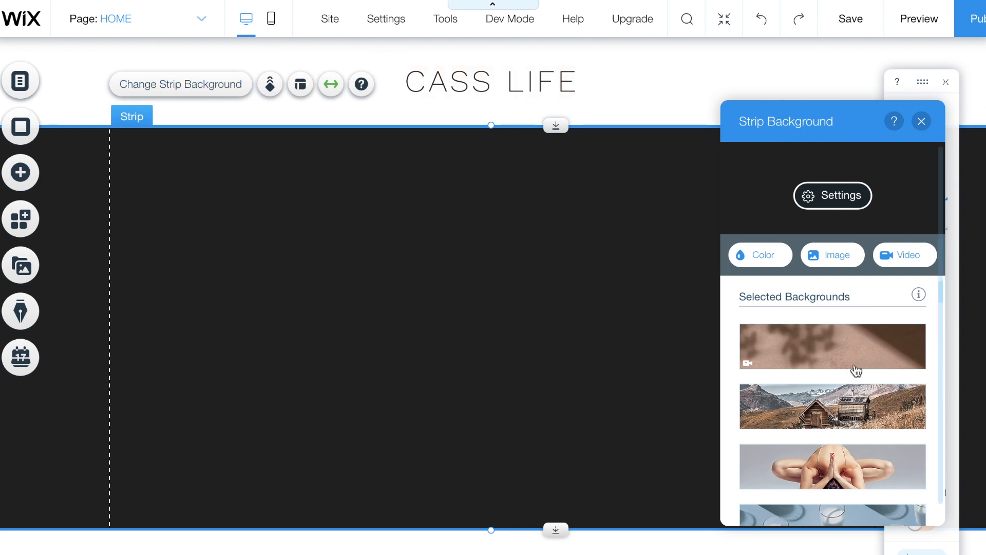
scroll(843, 384, down, 5)
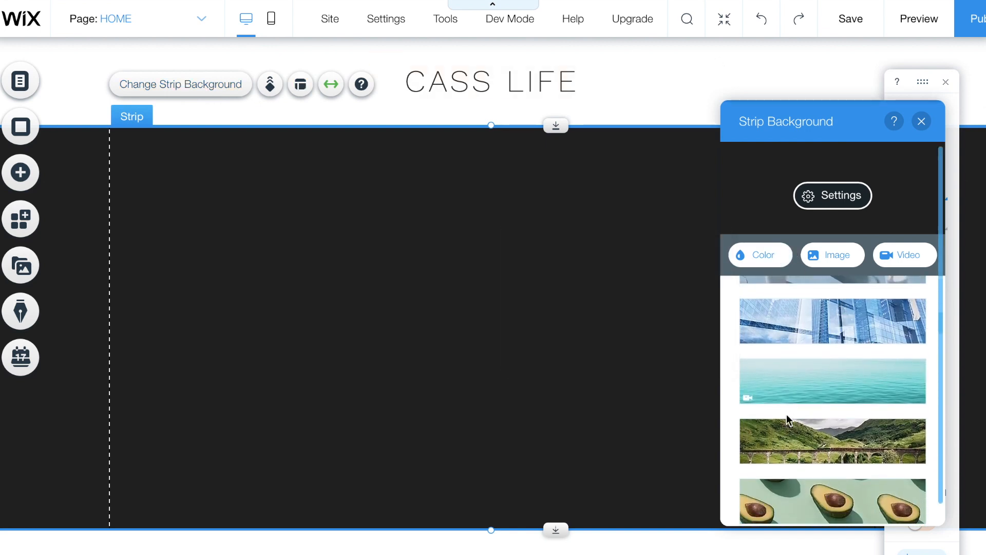
scroll(804, 400, down, 1)
scroll(804, 400, up, 5)
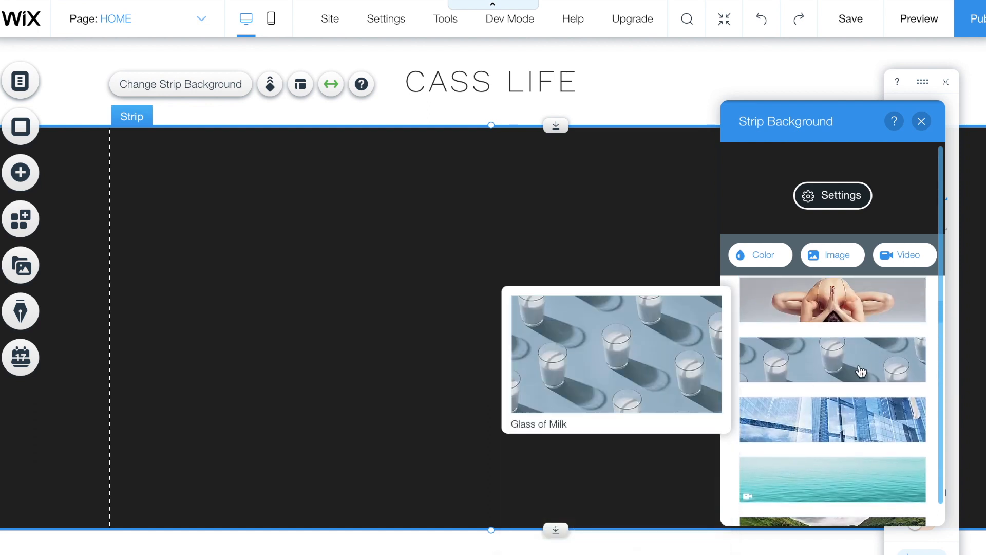
scroll(815, 396, down, 1)
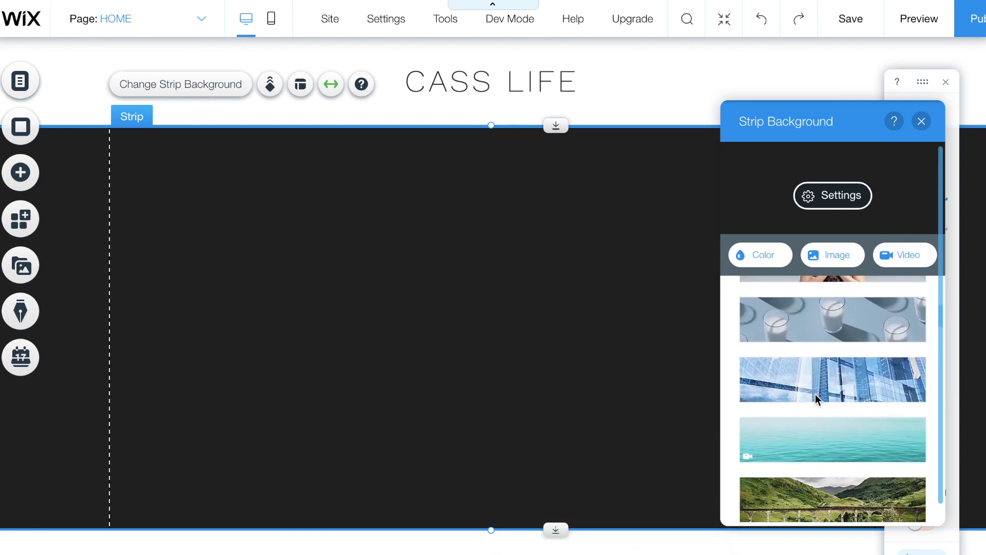
click(800, 439)
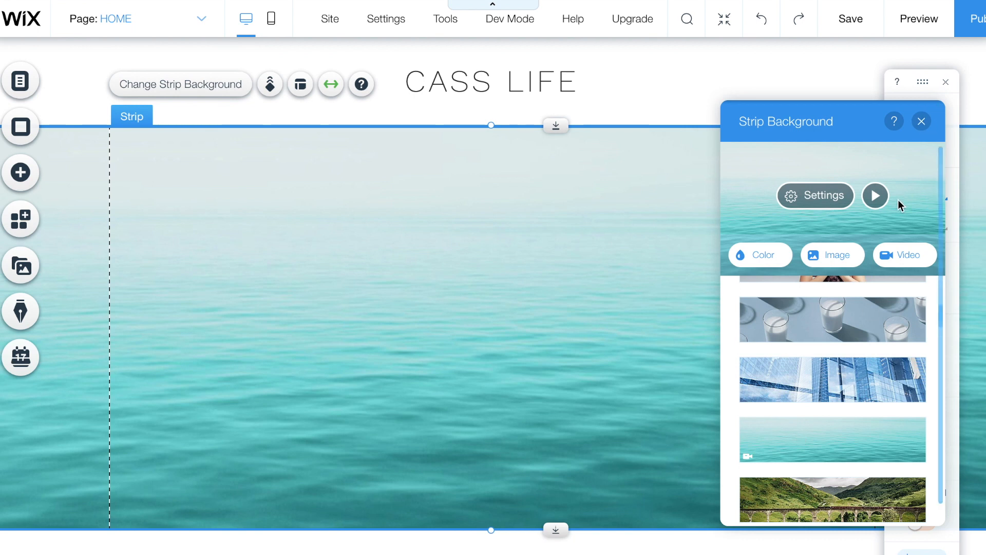
click(879, 198)
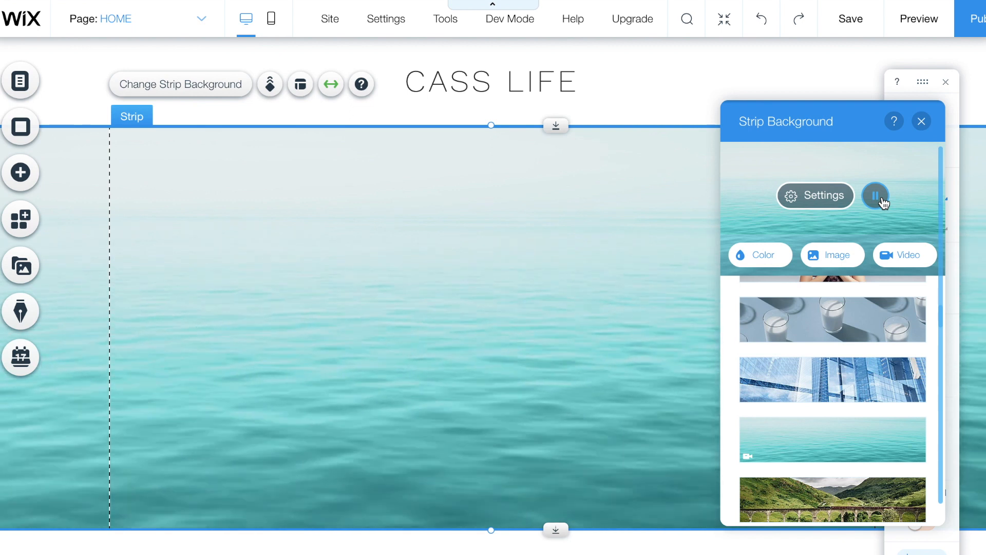
click(880, 198)
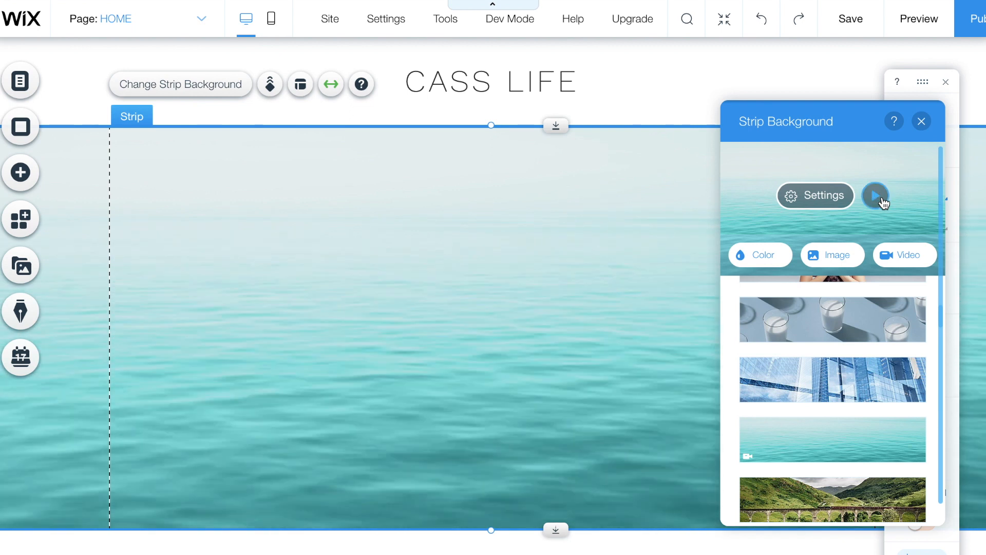
- Try several overlay patterns on the ocean video, then set the overlay to none
click(828, 200)
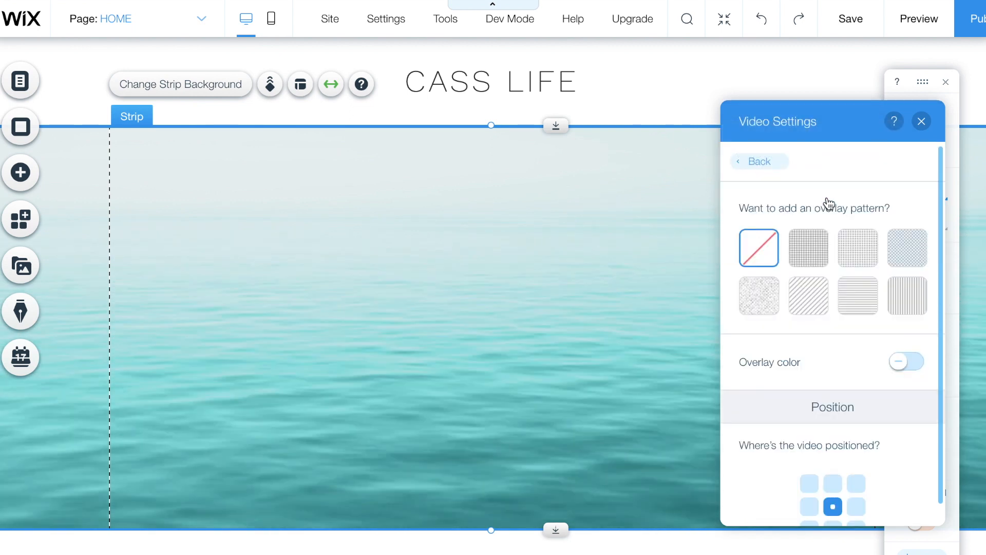
click(810, 241)
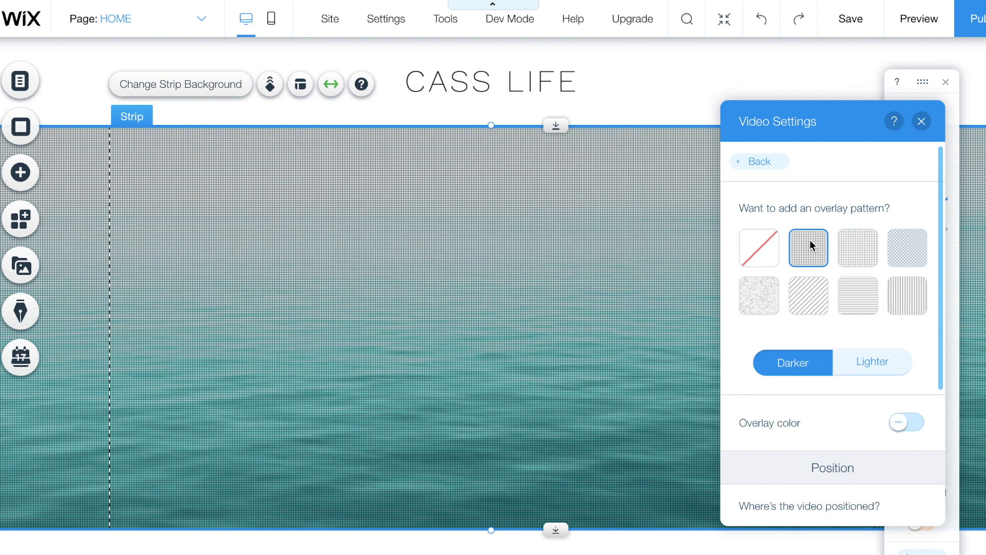
click(857, 256)
click(908, 246)
click(855, 299)
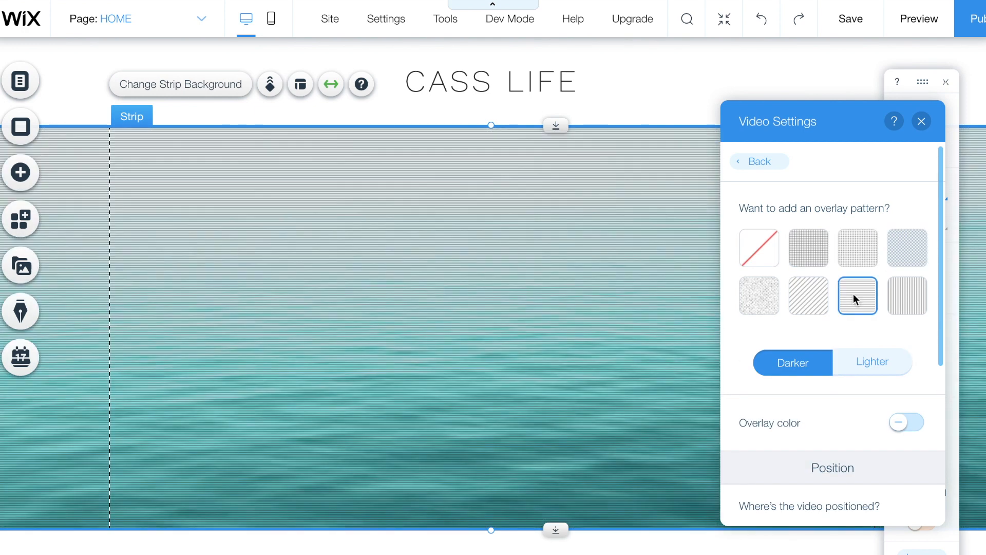
click(861, 261)
click(879, 364)
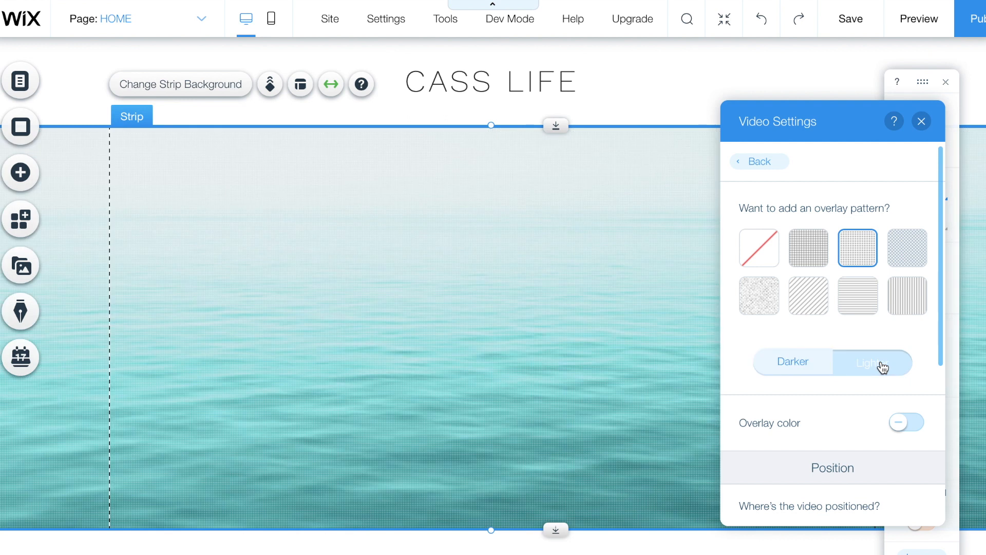
click(812, 261)
click(771, 287)
click(816, 289)
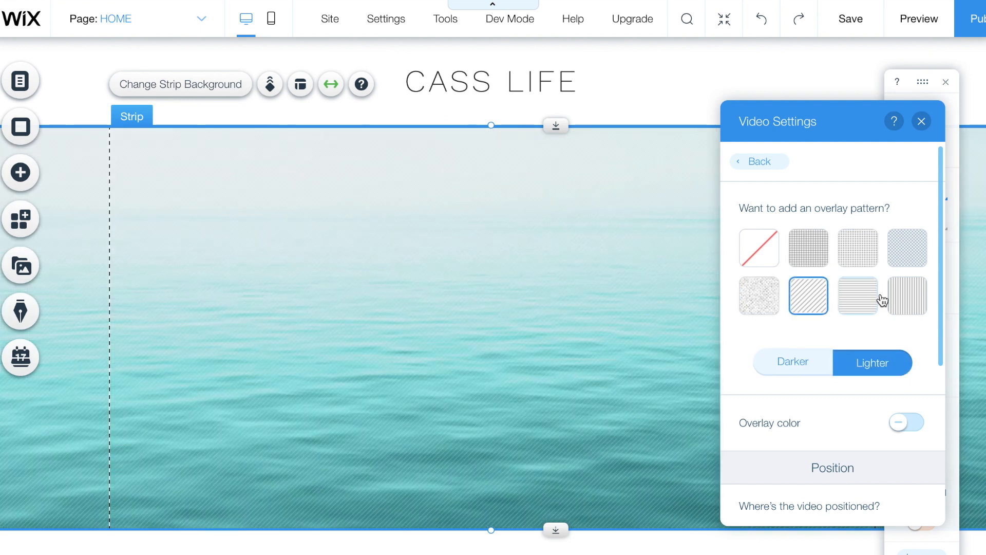
click(912, 298)
click(753, 247)
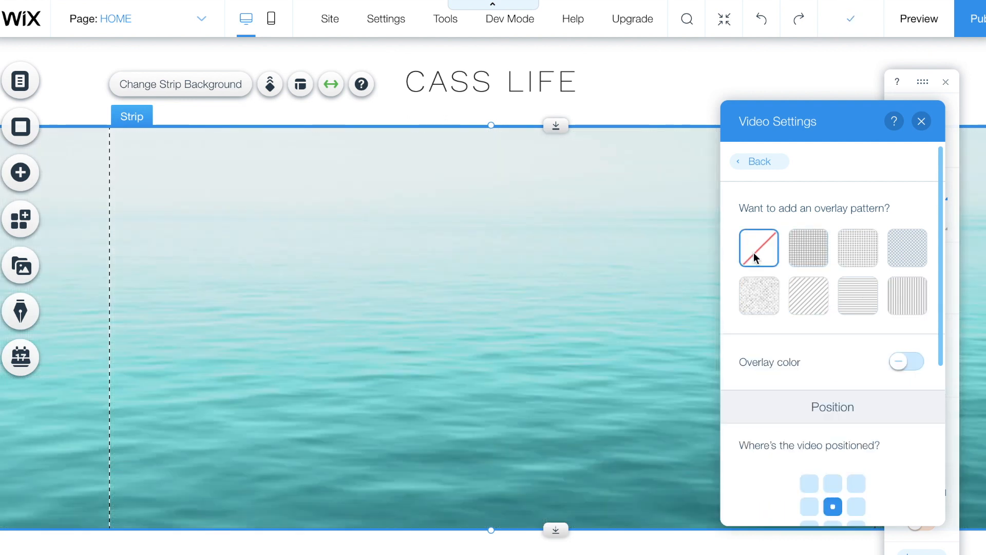
- Anchor the video to bottom centre, keep play speed at Normal, and close the settings
scroll(761, 308, down, 2)
scroll(763, 347, down, 3)
click(832, 311)
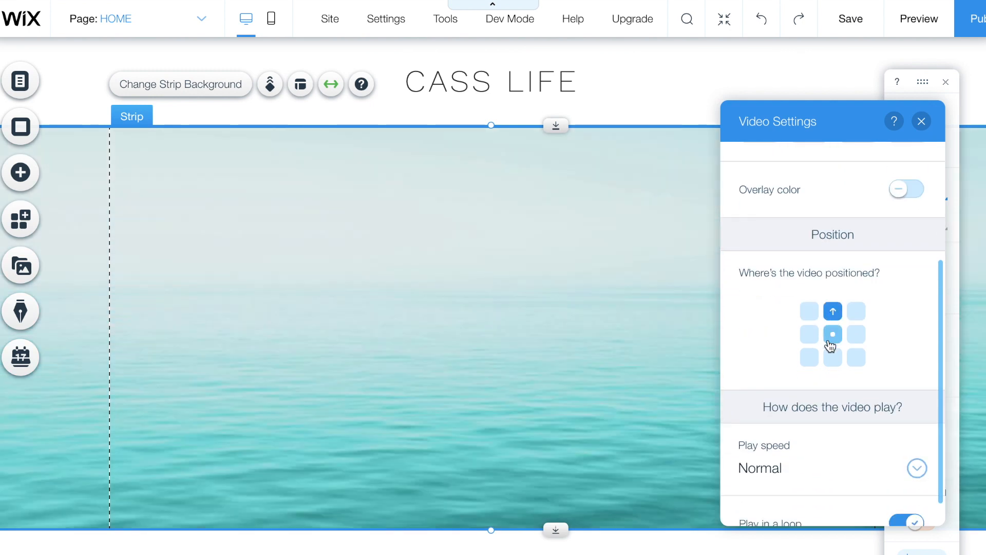
click(833, 358)
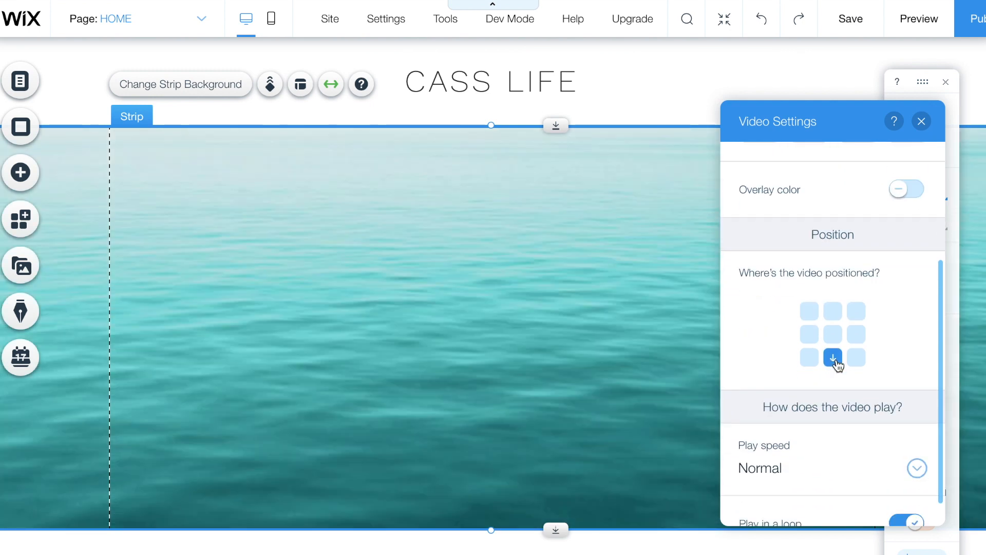
scroll(837, 365, down, 1)
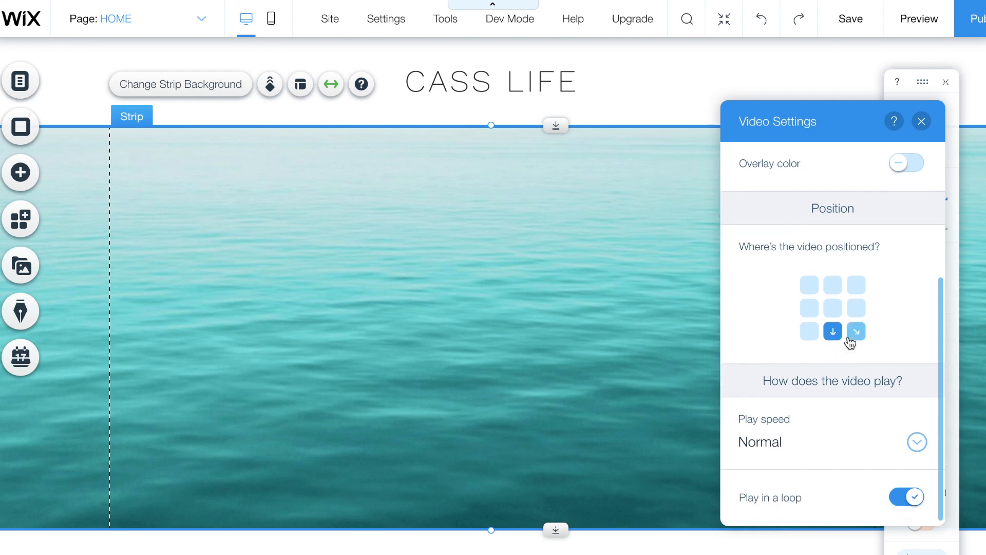
click(776, 443)
click(903, 349)
scroll(776, 509, up, 4)
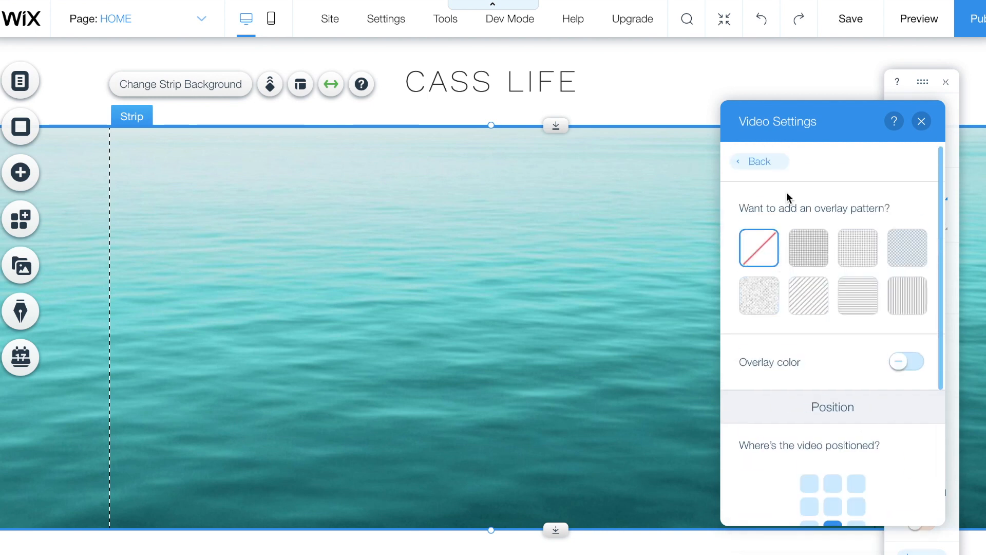
click(922, 121)
click(636, 295)
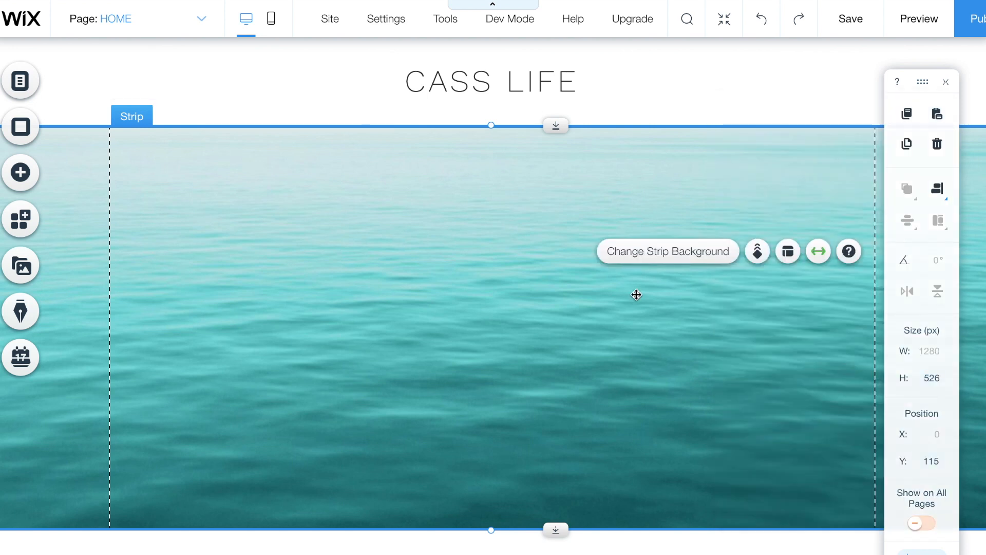
- Duplicate the ocean strip and position the copy below the original
click(906, 145)
drag(729, 377, 726, 412)
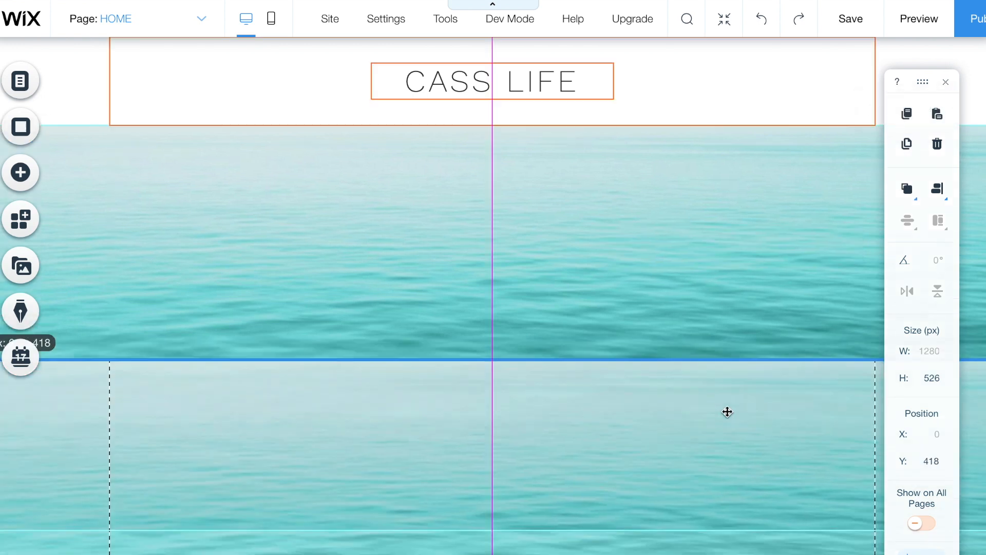
scroll(726, 412, down, 3)
drag(705, 335, 691, 509)
scroll(234, 299, down, 1)
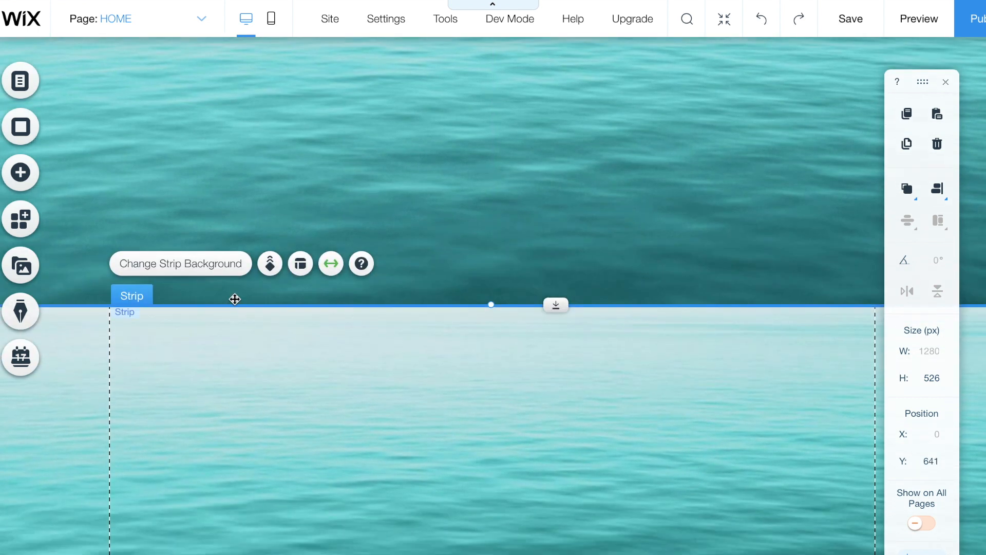
- Replace the duplicated strip's ocean video background with the avocado image
click(214, 272)
scroll(908, 440, down, 3)
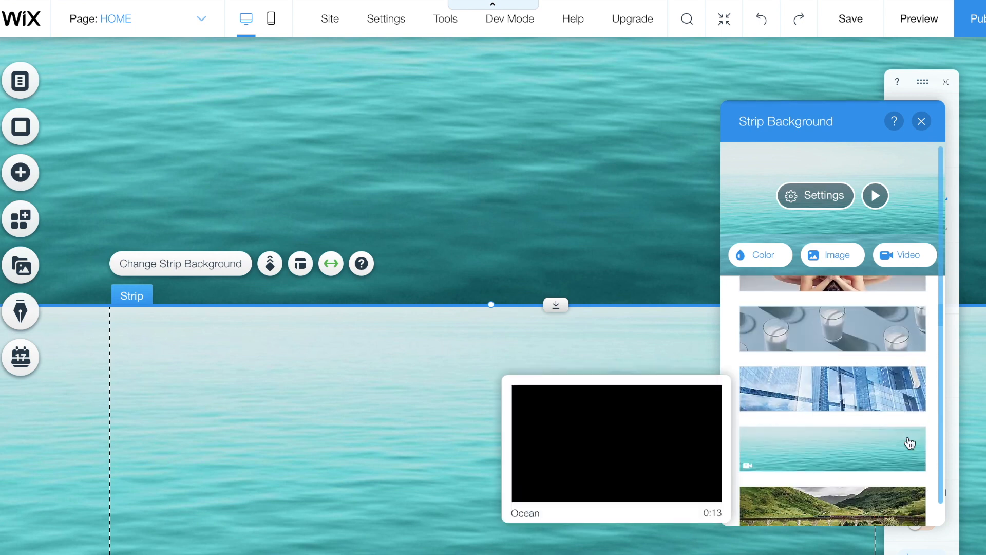
scroll(908, 439, down, 3)
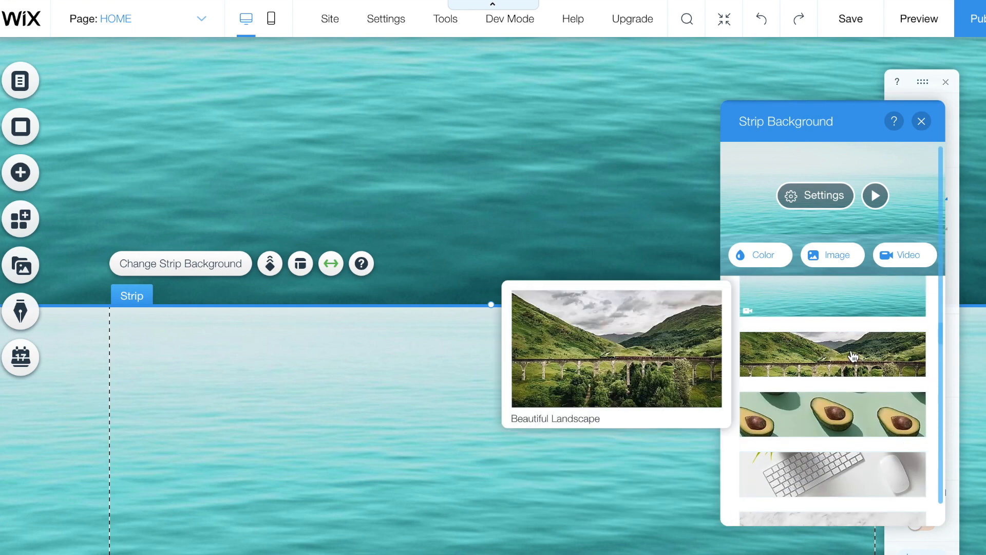
scroll(849, 358, down, 1)
click(839, 393)
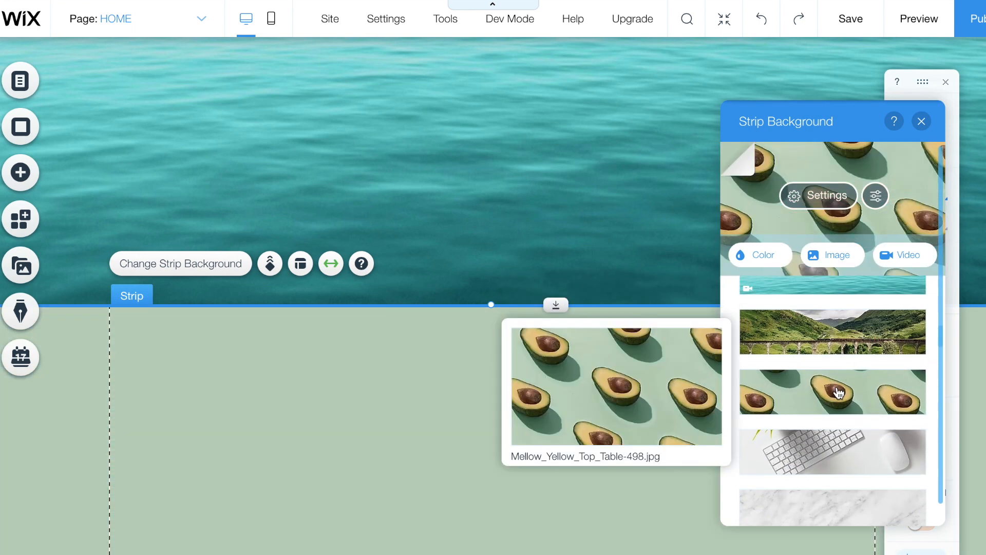
scroll(872, 397, down, 2)
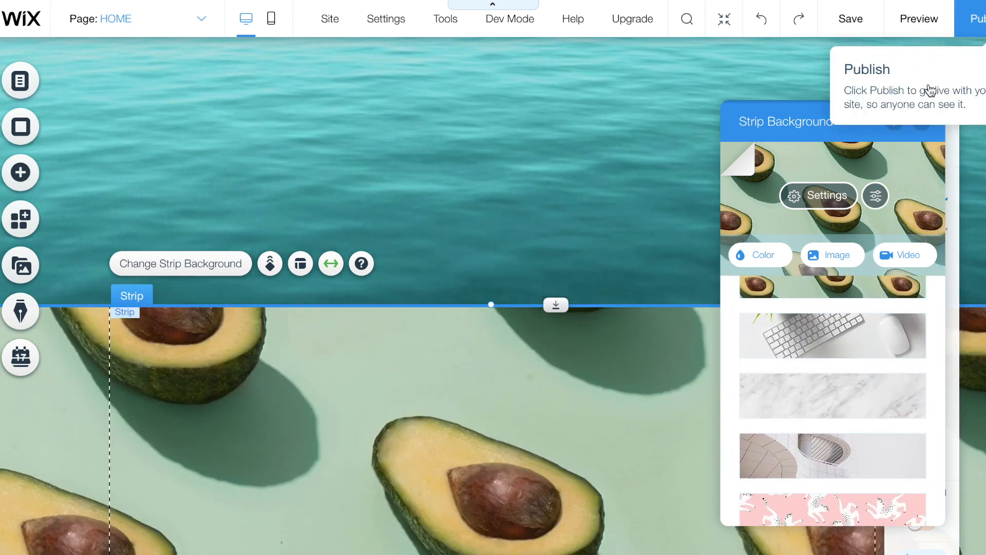
click(921, 121)
click(590, 437)
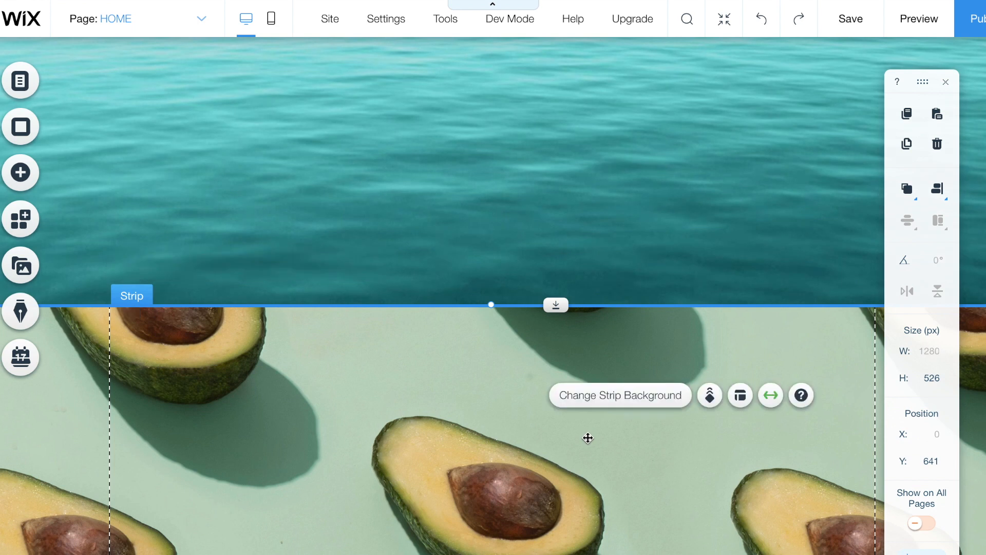
- Test the avocado image's opacity slider, then set Image Opacity back to 100
click(599, 396)
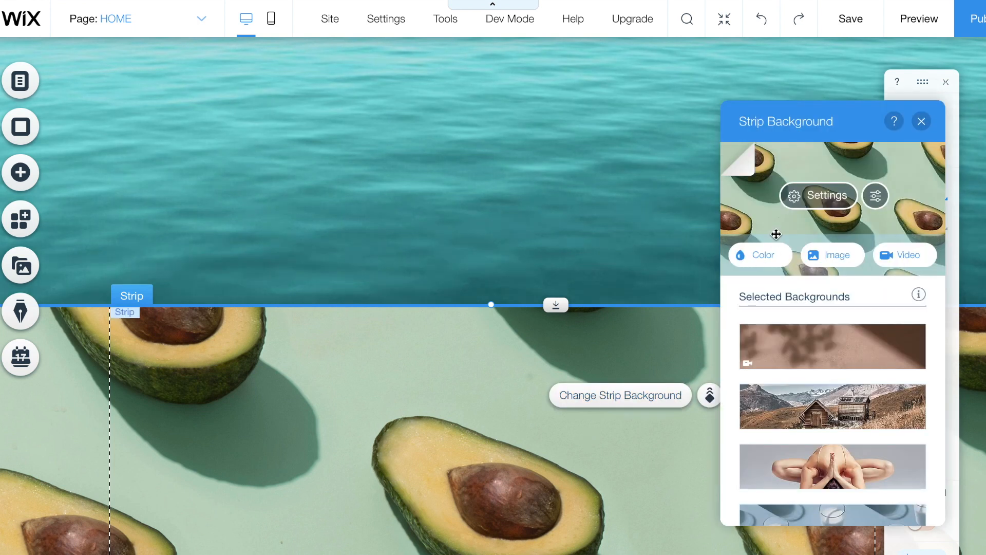
click(815, 194)
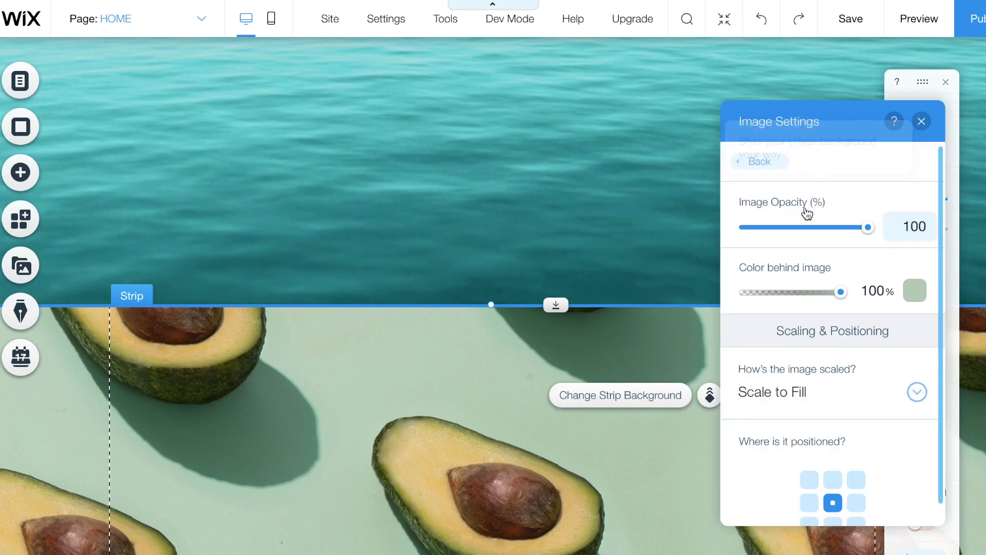
drag(869, 228, 799, 229)
click(874, 230)
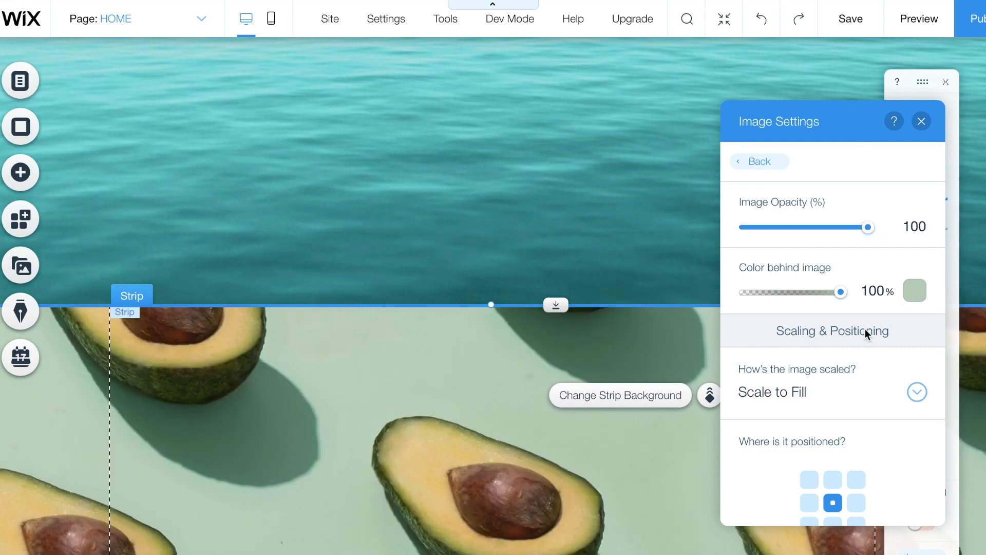
scroll(845, 345, down, 3)
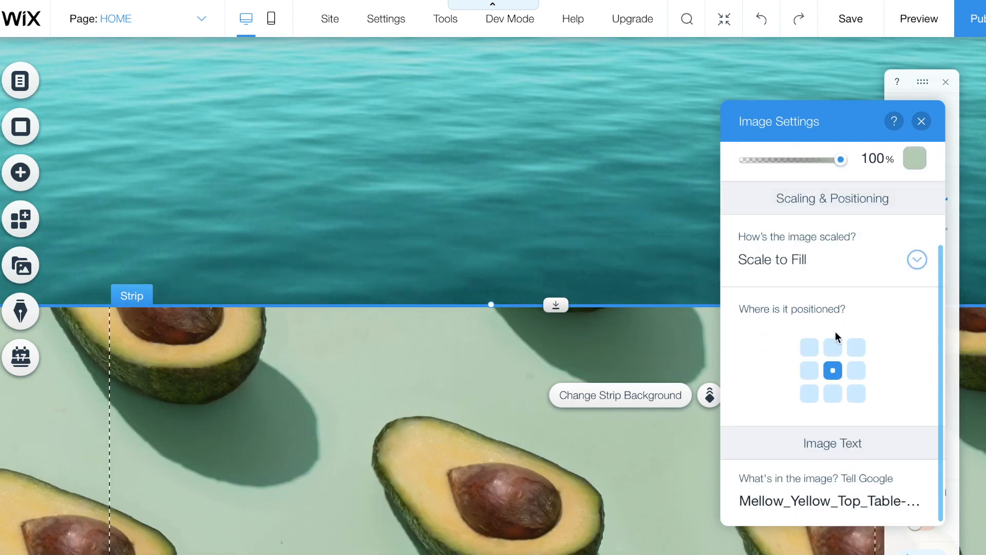
- Save the site, renaming its web address site name from mysite-1 to thisatest
click(922, 121)
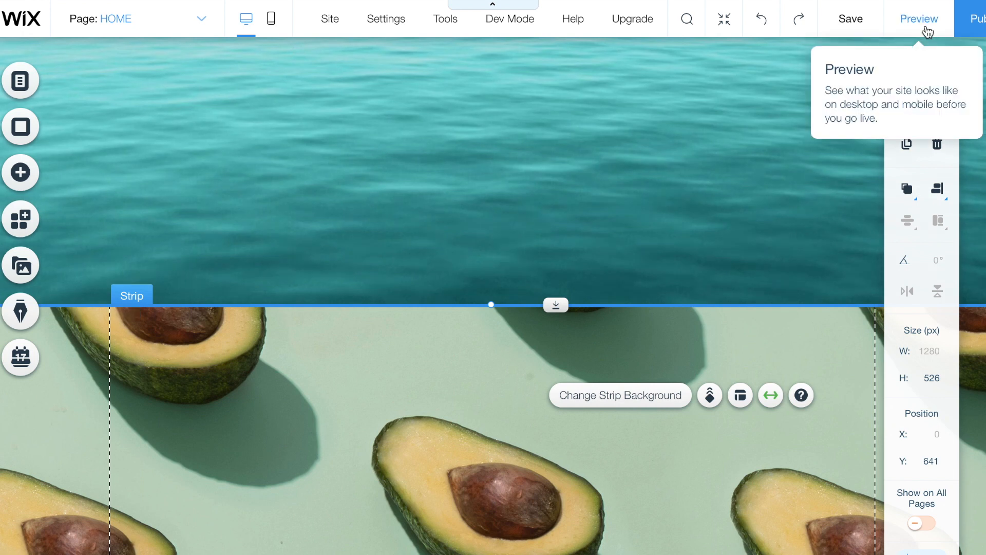
click(852, 30)
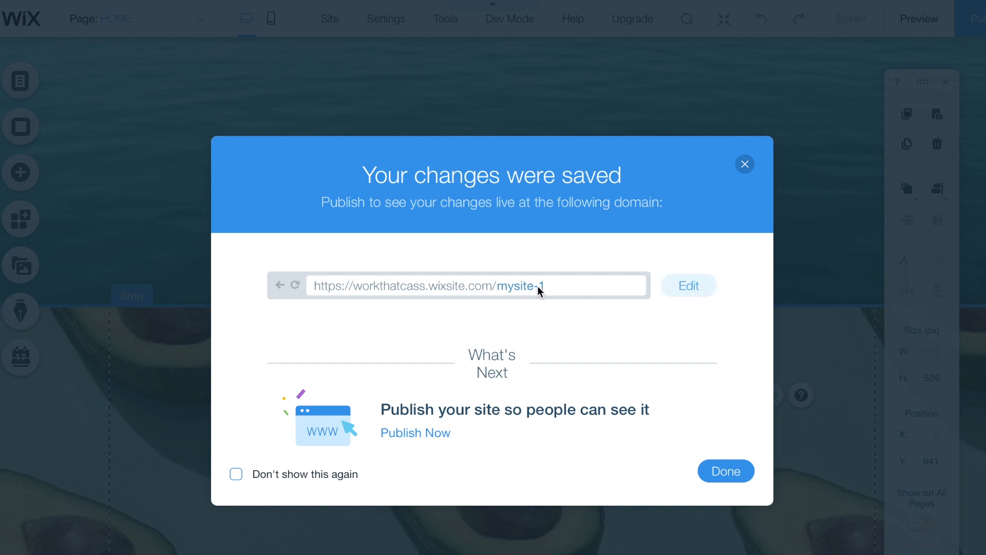
drag(539, 286, 496, 285)
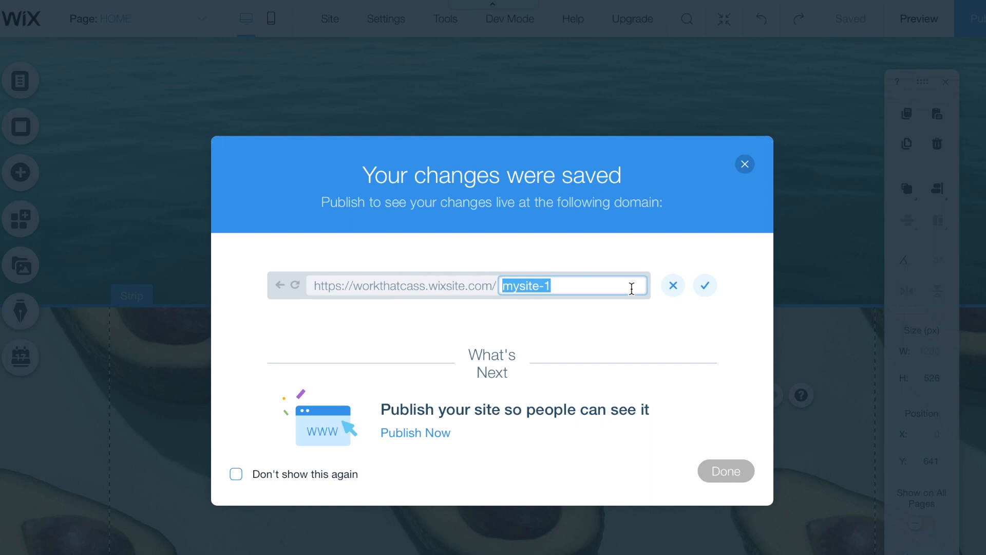
text(THE)
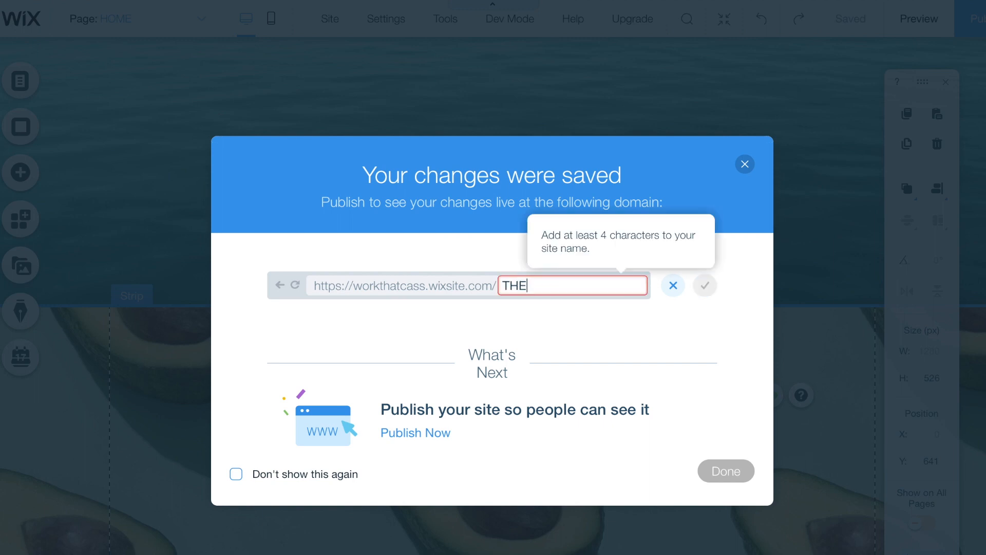
key(BackSpace)
key(BackSpace)
key(BackSpace)
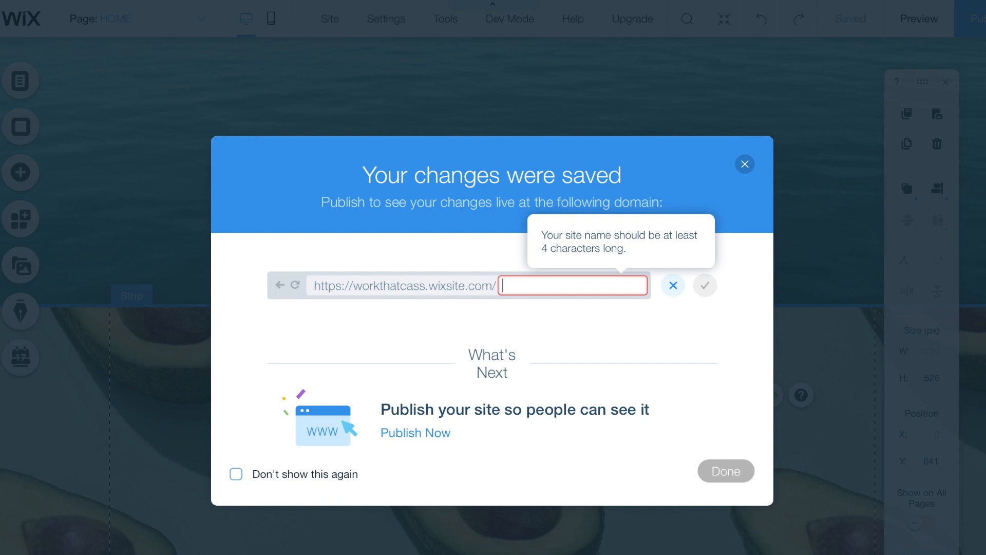
text(thisatest)
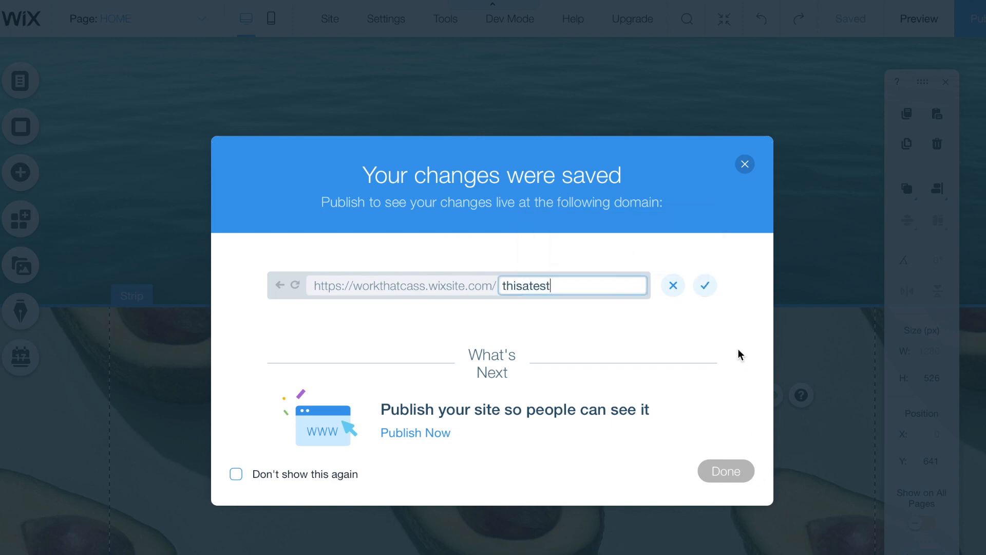
click(706, 290)
click(712, 479)
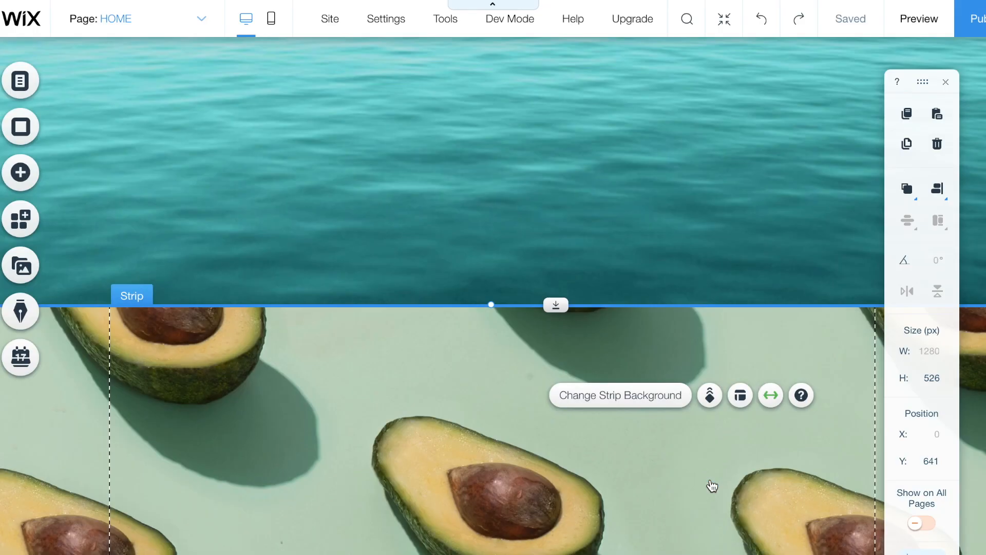
click(919, 21)
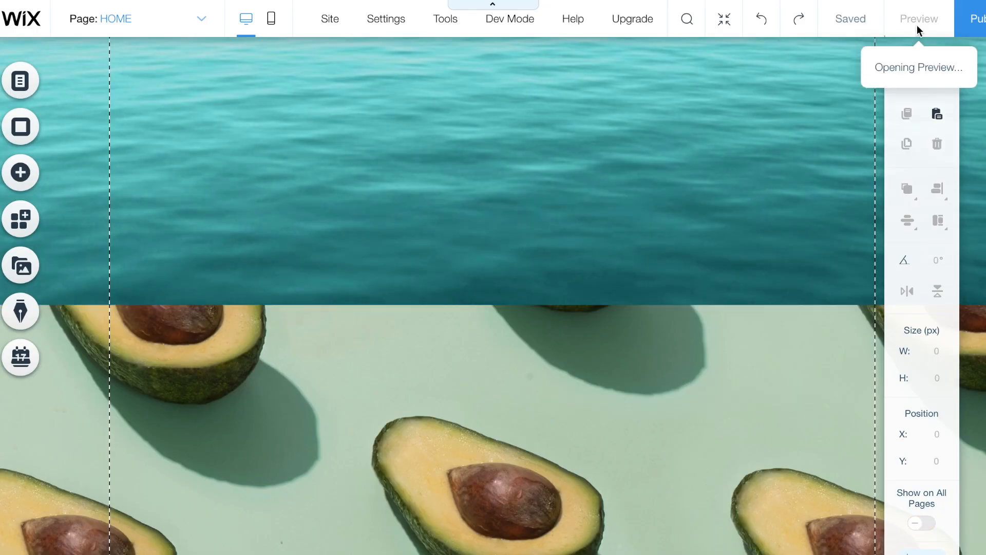
scroll(694, 249, up, 5)
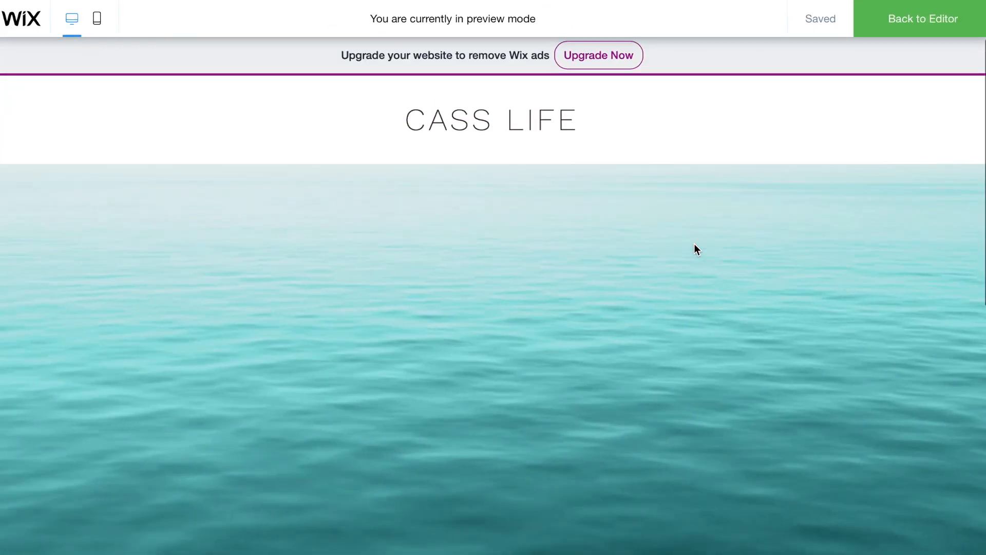
scroll(695, 245, down, 10)
scroll(694, 245, up, 10)
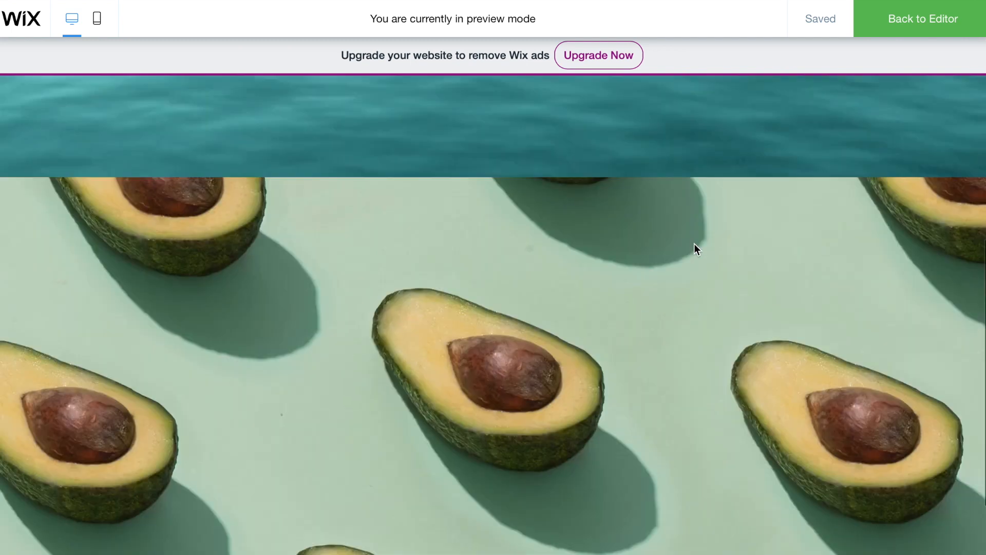
scroll(694, 245, down, 10)
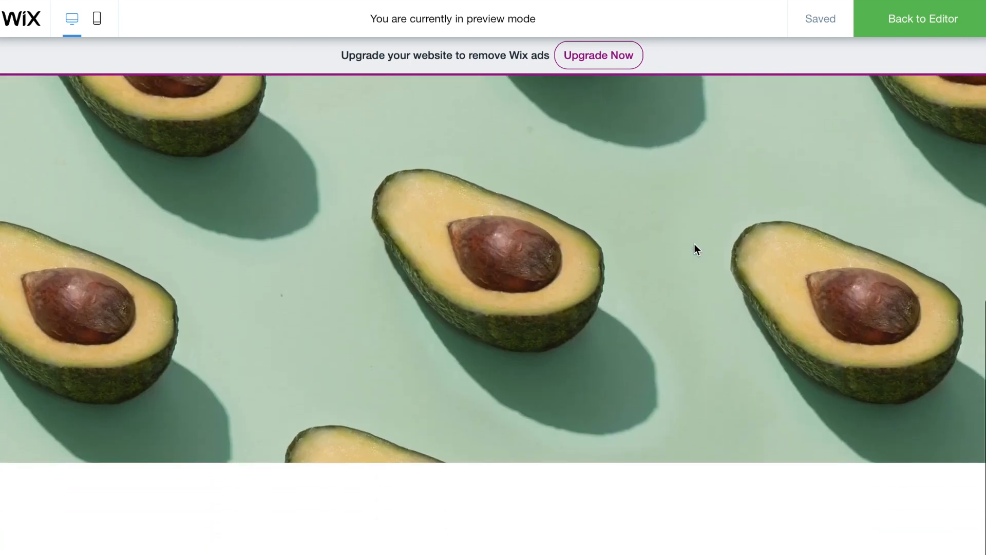
scroll(695, 245, up, 9)
scroll(695, 249, up, 2)
- Return to editing and look over the avocado strip's background and scroll-effect options
click(898, 27)
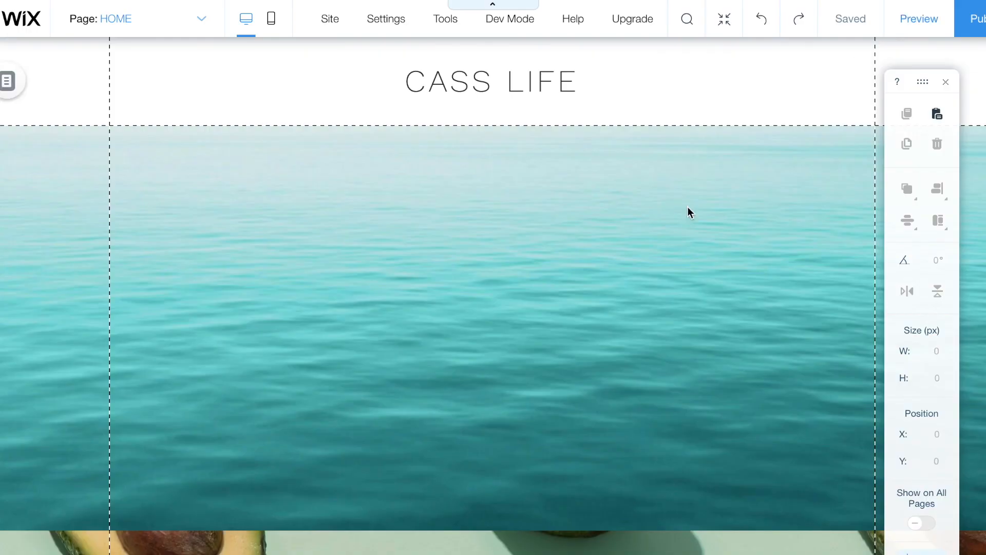
scroll(635, 263, down, 10)
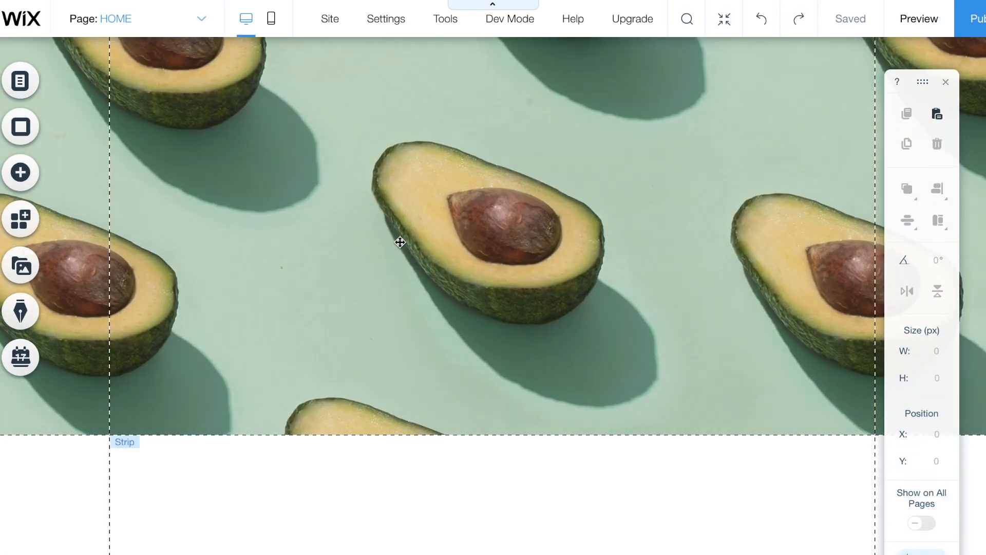
click(400, 242)
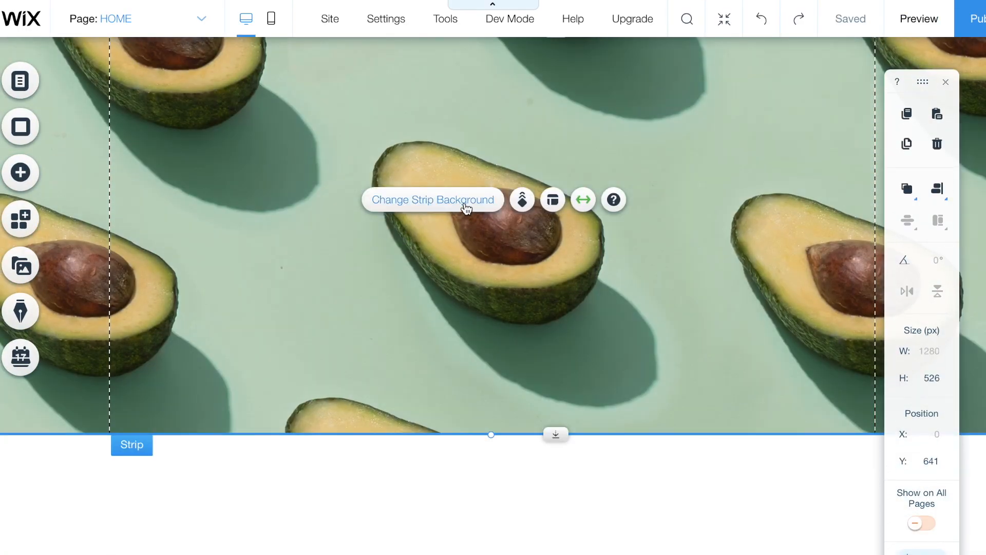
click(466, 207)
click(919, 122)
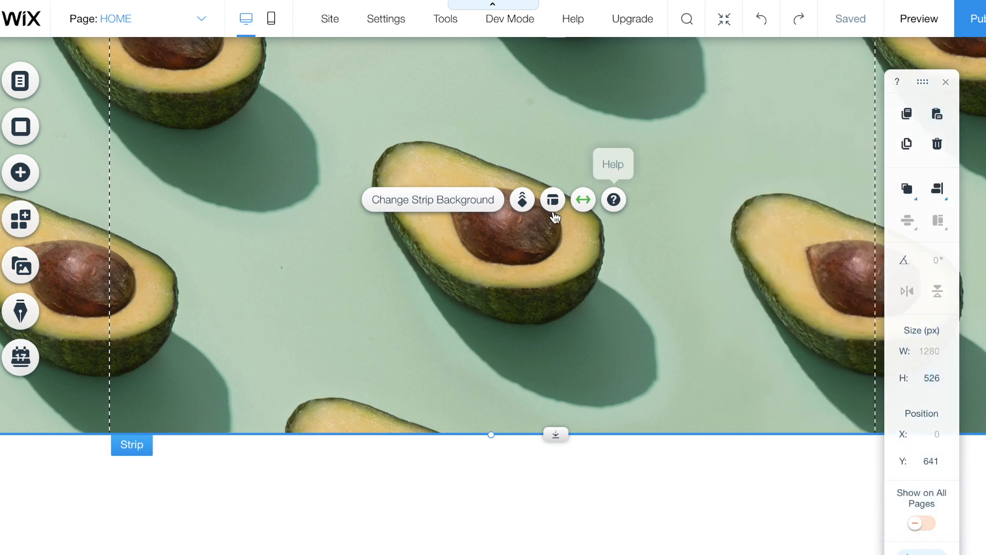
click(524, 203)
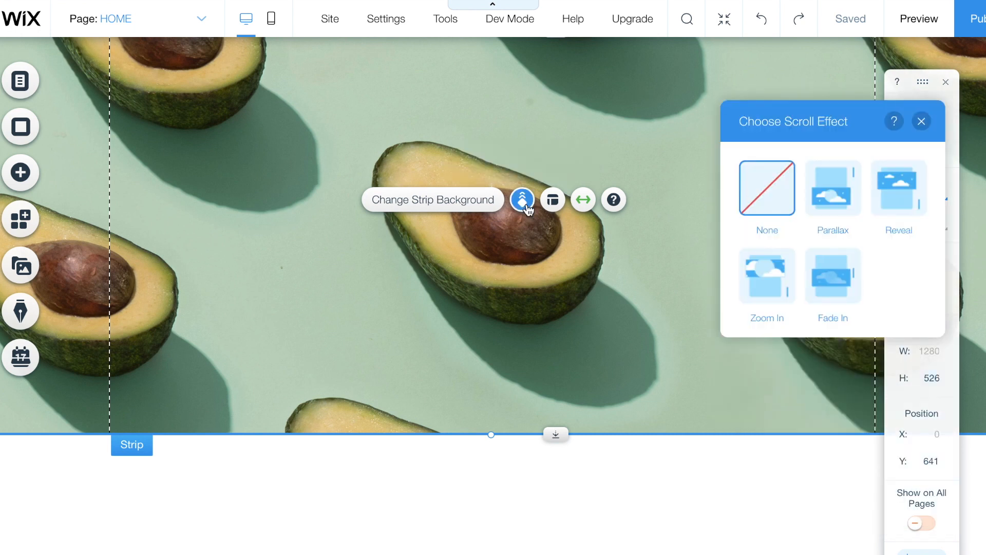
click(922, 121)
scroll(593, 341, up, 8)
scroll(594, 342, down, 1)
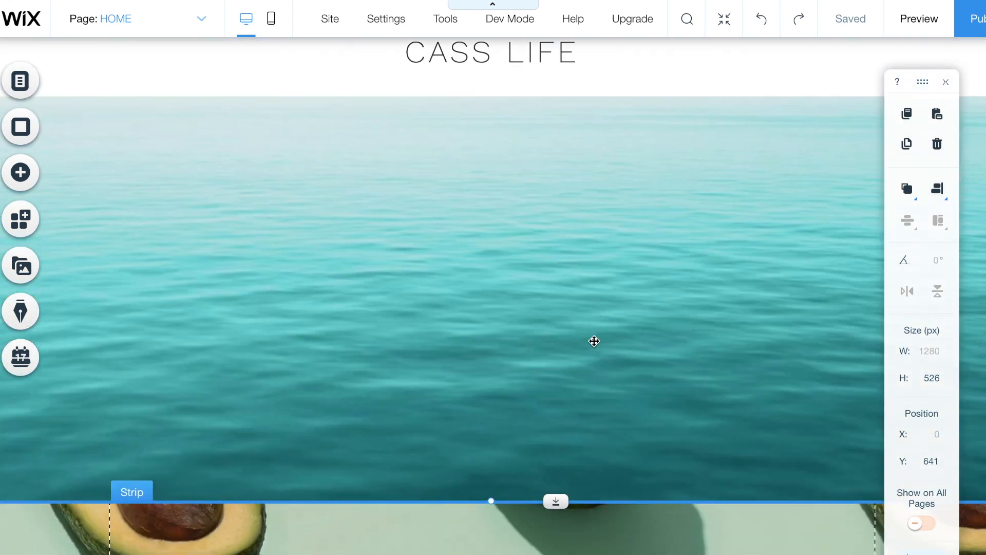
- Apply the Parallax scroll effect to the ocean video strip
click(595, 342)
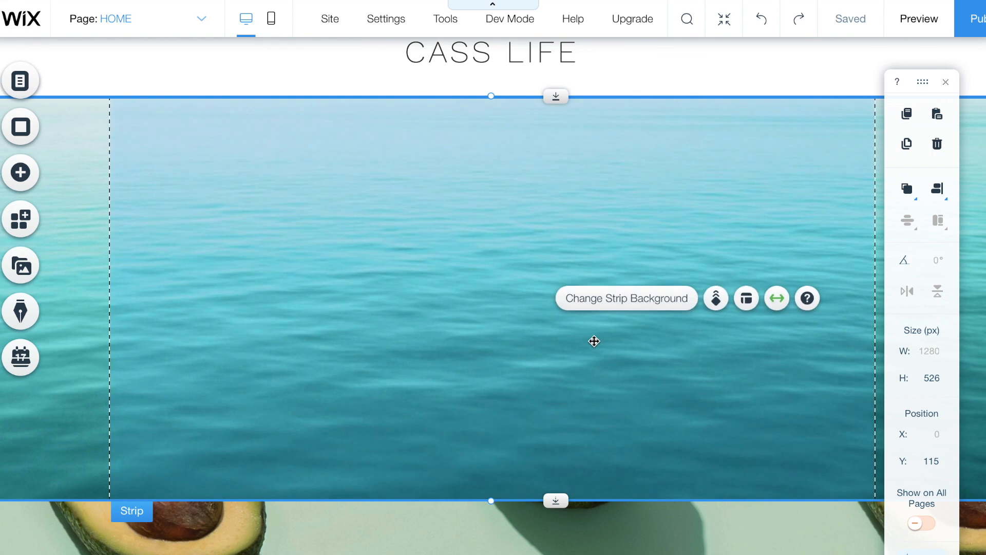
click(717, 298)
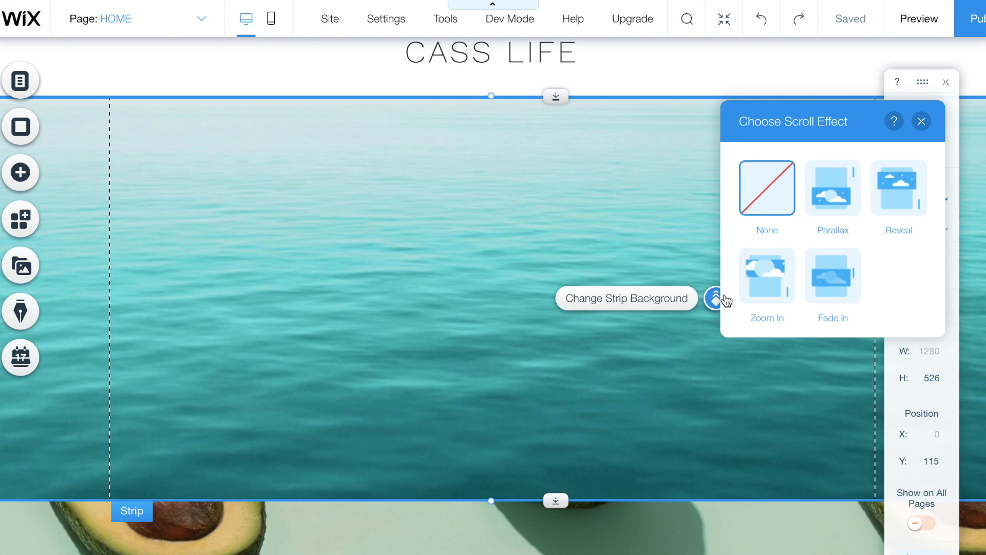
click(838, 209)
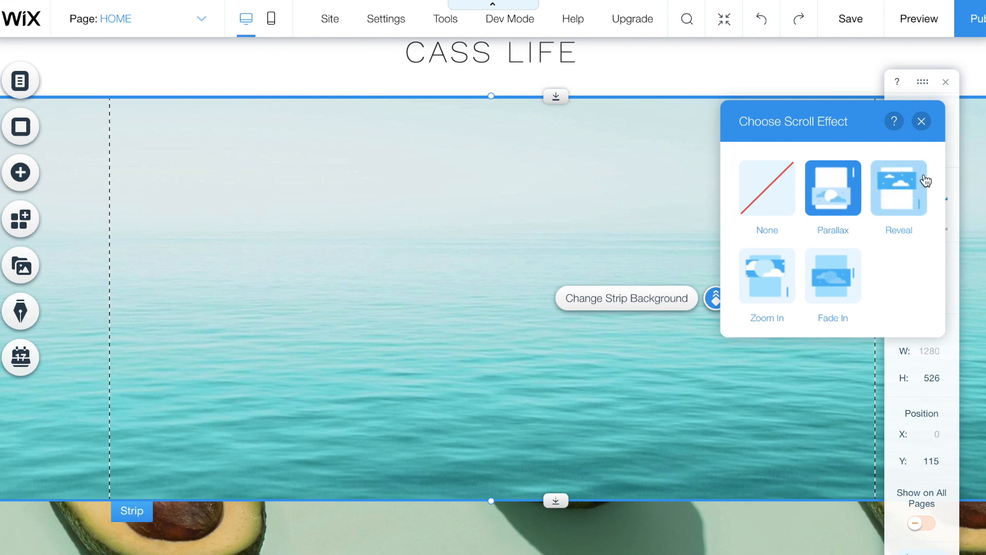
click(931, 129)
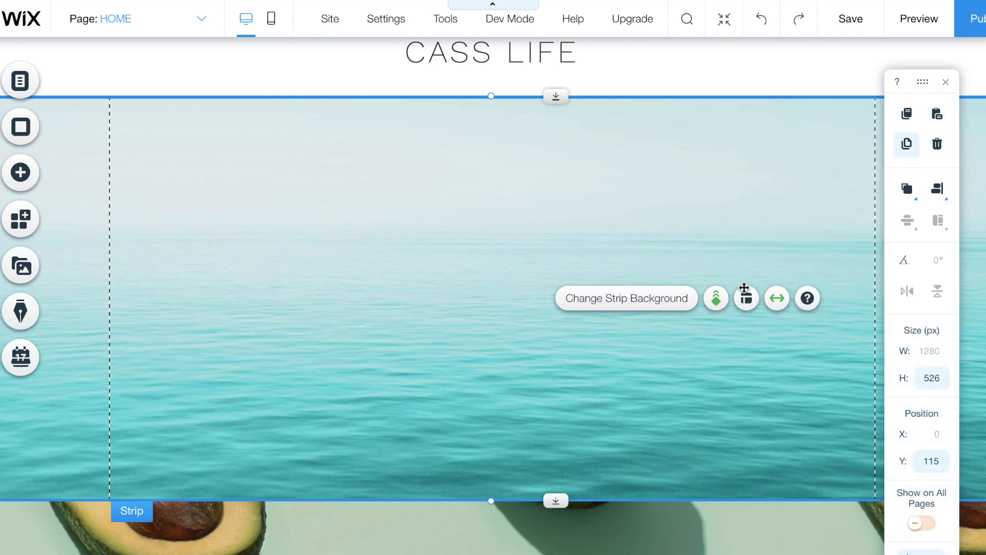
- Give the avocado strip the Parallax scroll effect as well
scroll(699, 335, down, 4)
click(689, 394)
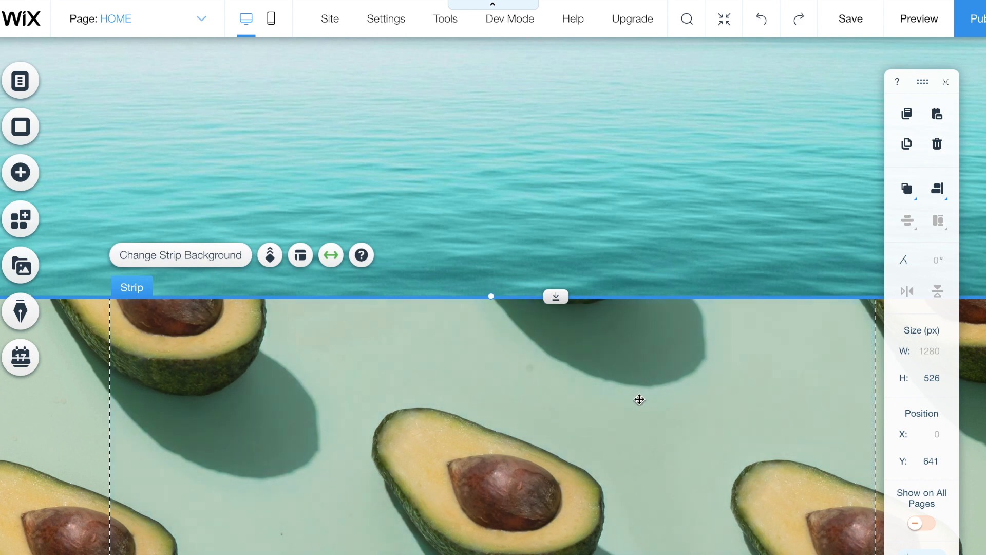
click(270, 256)
click(835, 365)
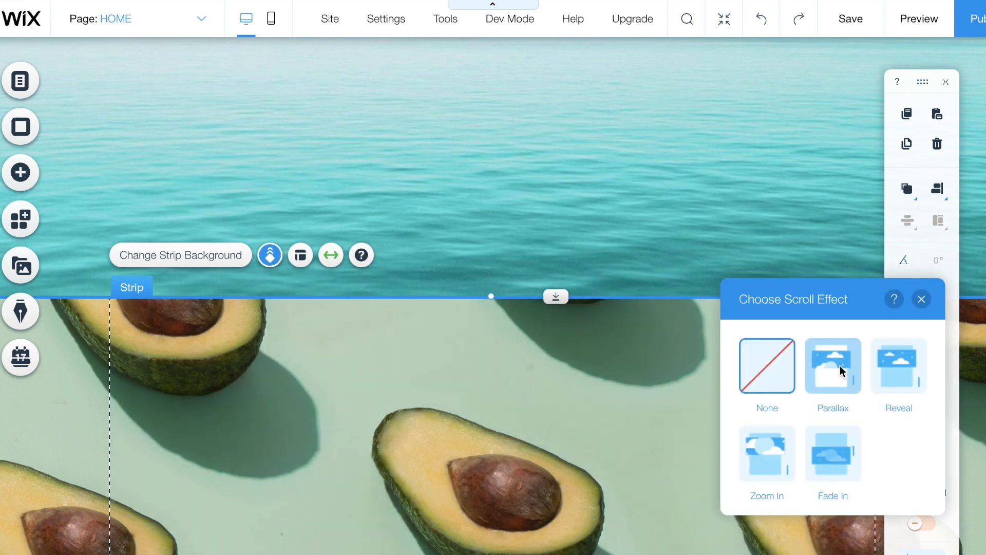
click(922, 300)
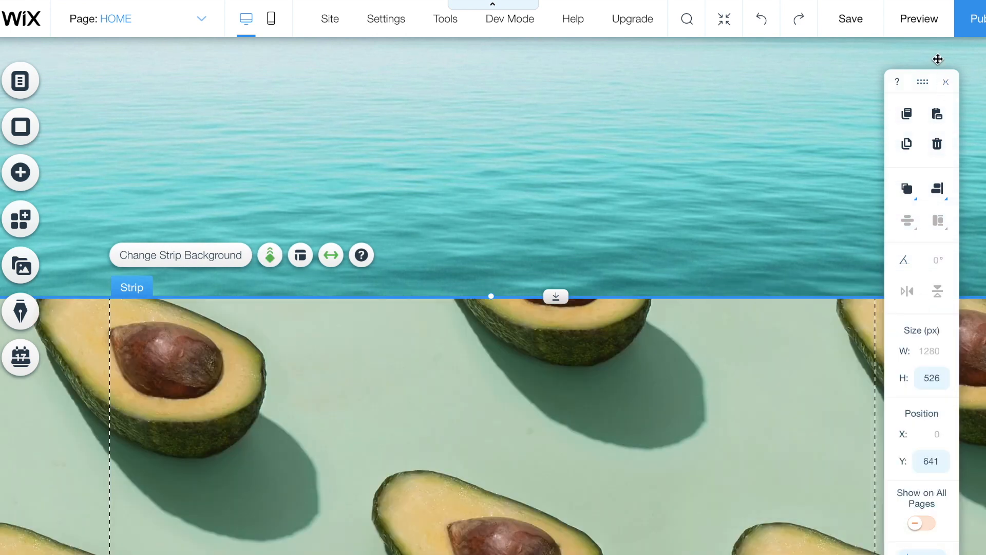
click(918, 24)
scroll(735, 226, up, 5)
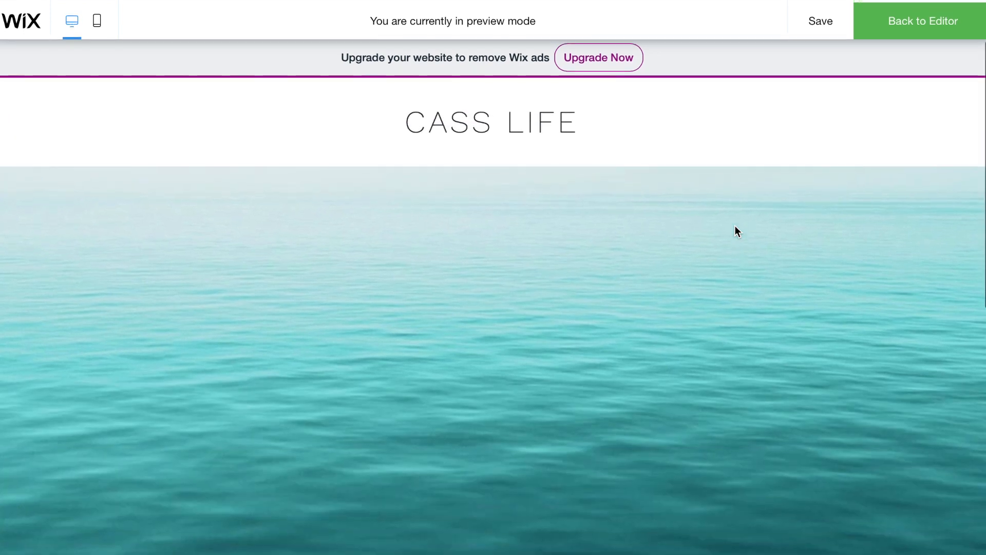
scroll(735, 226, down, 1)
scroll(735, 226, down, 5)
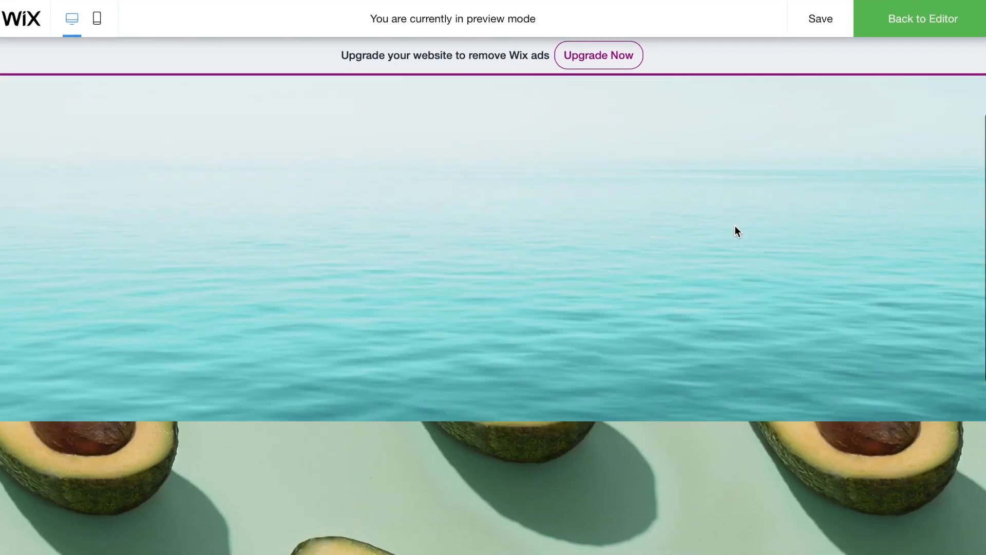
scroll(734, 226, down, 5)
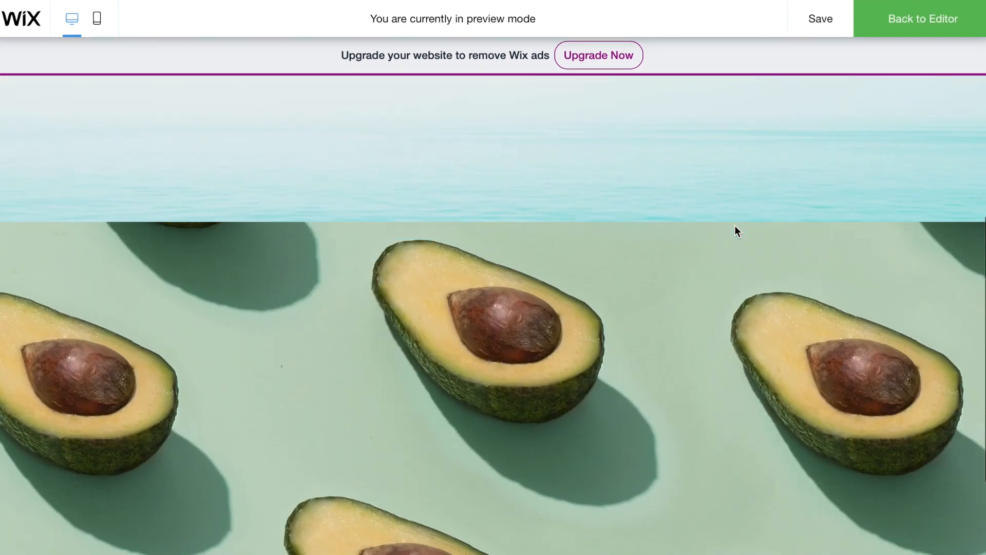
scroll(736, 227, up, 8)
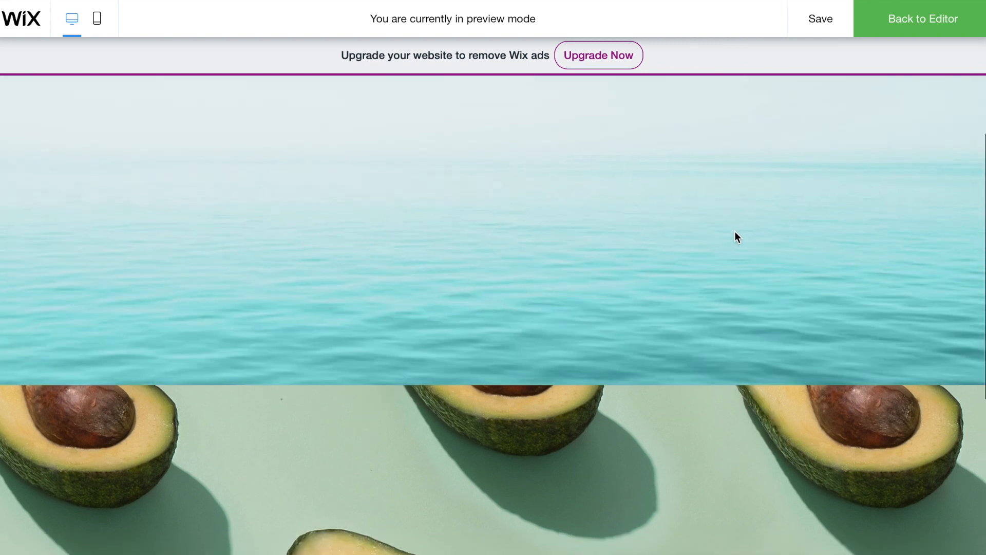
scroll(734, 421, up, 3)
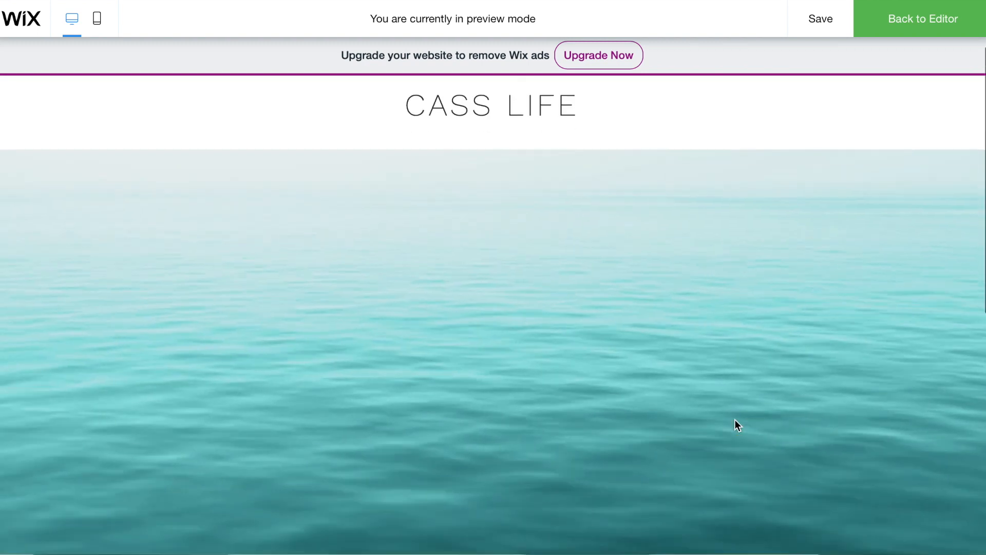
scroll(734, 421, down, 6)
scroll(734, 420, down, 2)
scroll(735, 420, up, 6)
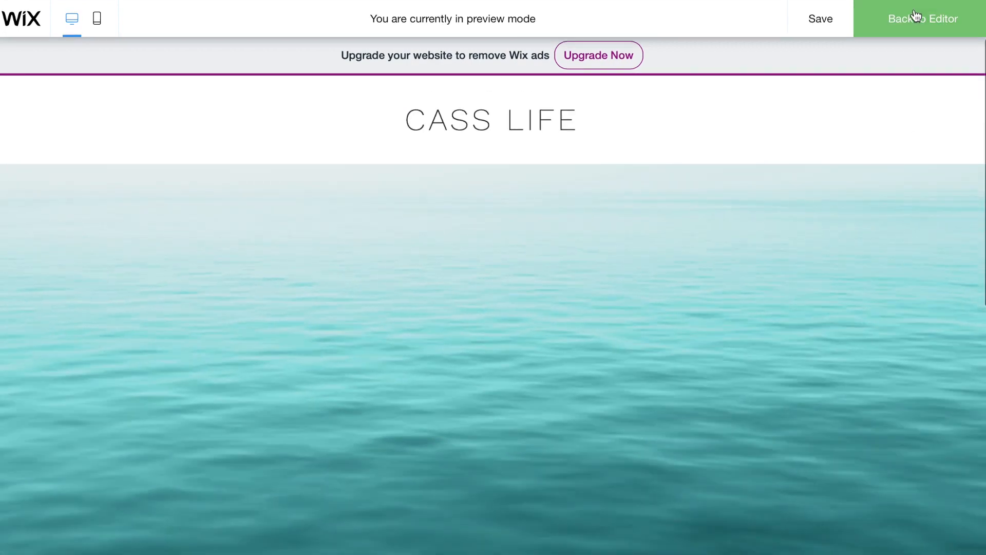
click(910, 19)
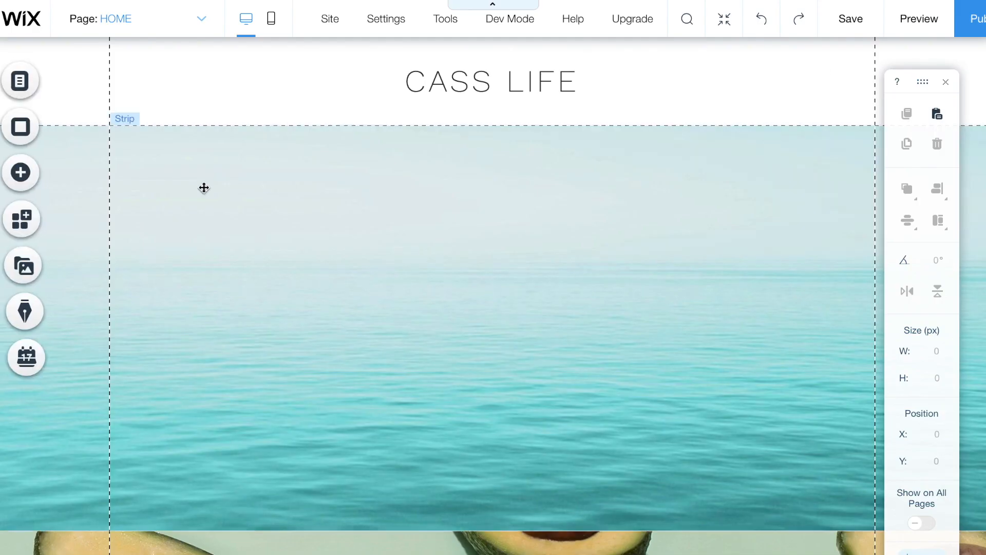
- Place the first green 142×40 themed button in the centre of the ocean strip
click(21, 172)
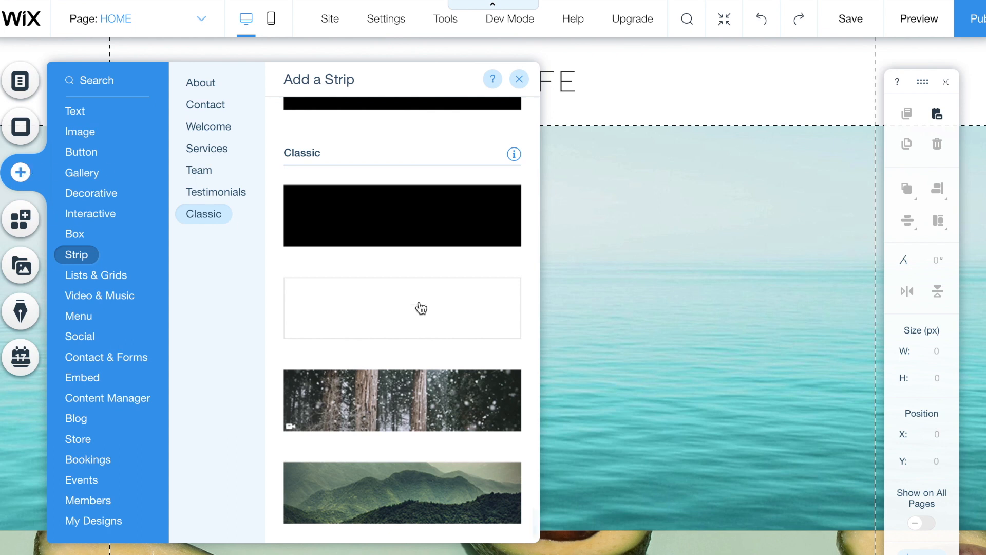
scroll(419, 326, up, 8)
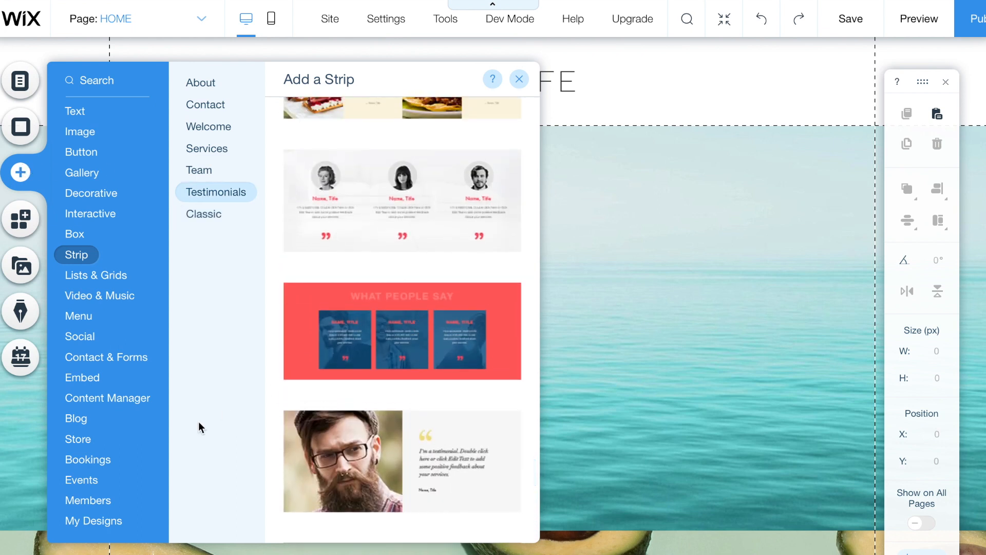
click(77, 419)
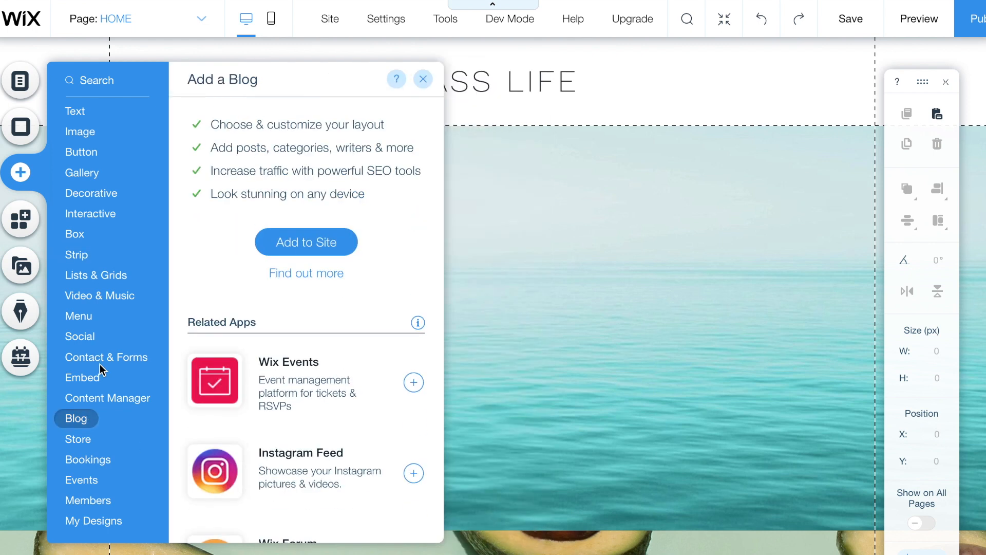
click(88, 153)
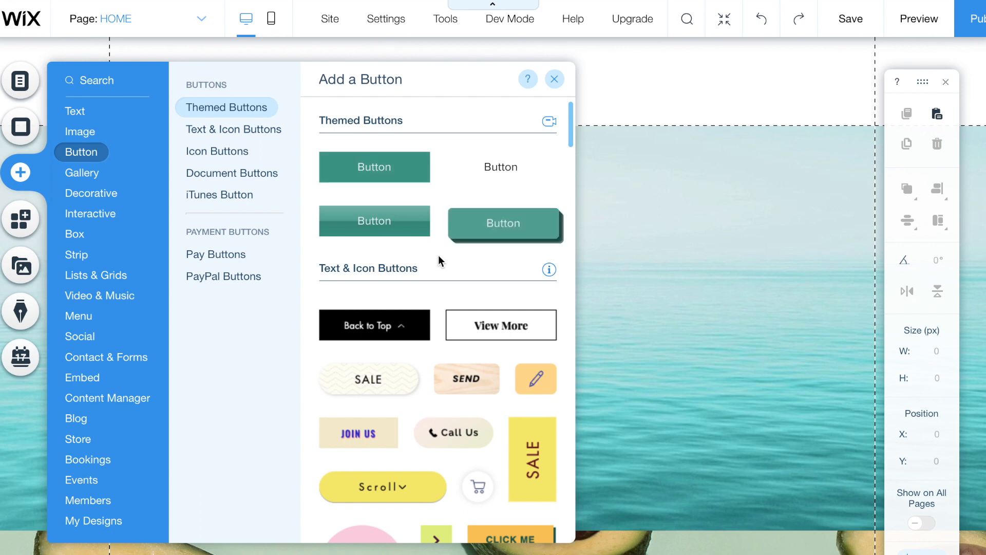
scroll(416, 366, down, 3)
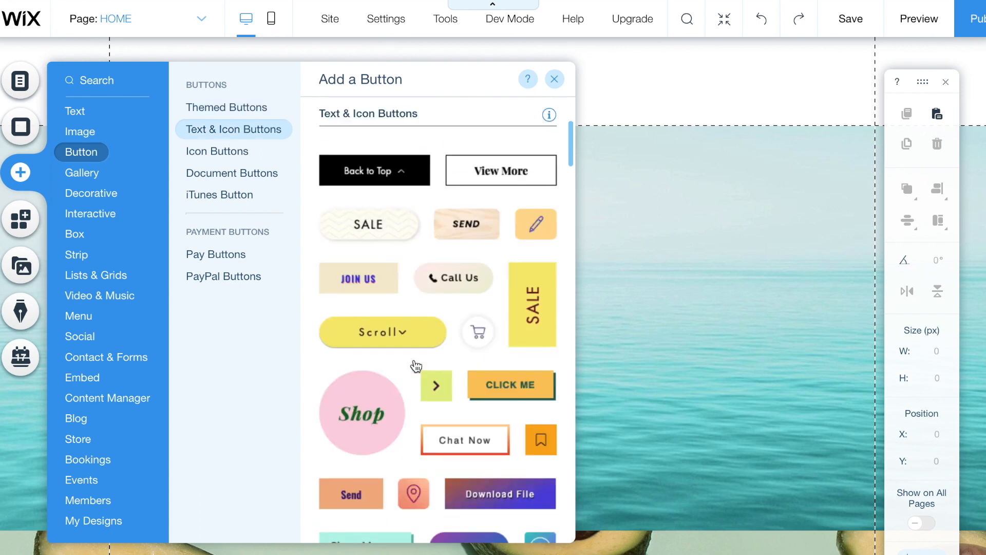
scroll(465, 226, down, 6)
scroll(455, 252, down, 10)
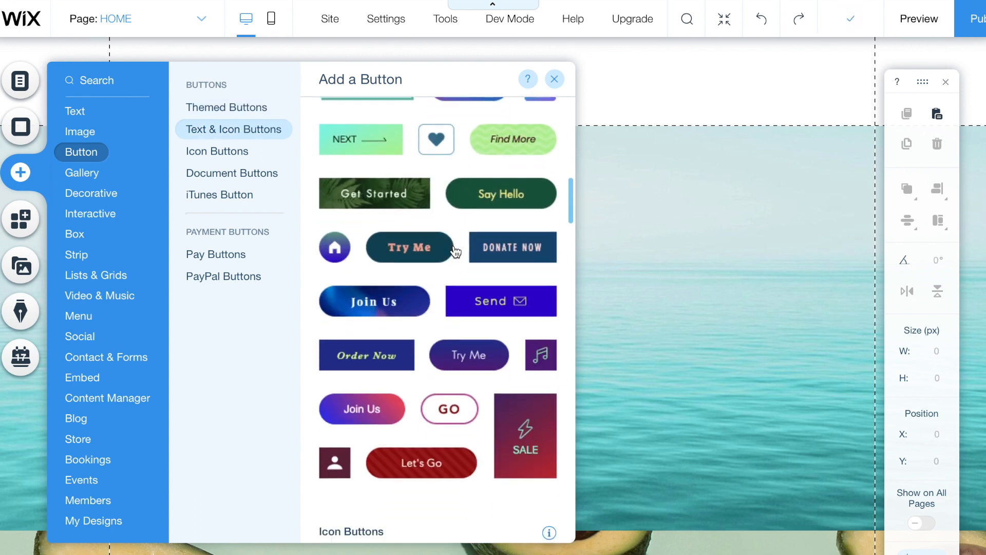
scroll(455, 252, up, 15)
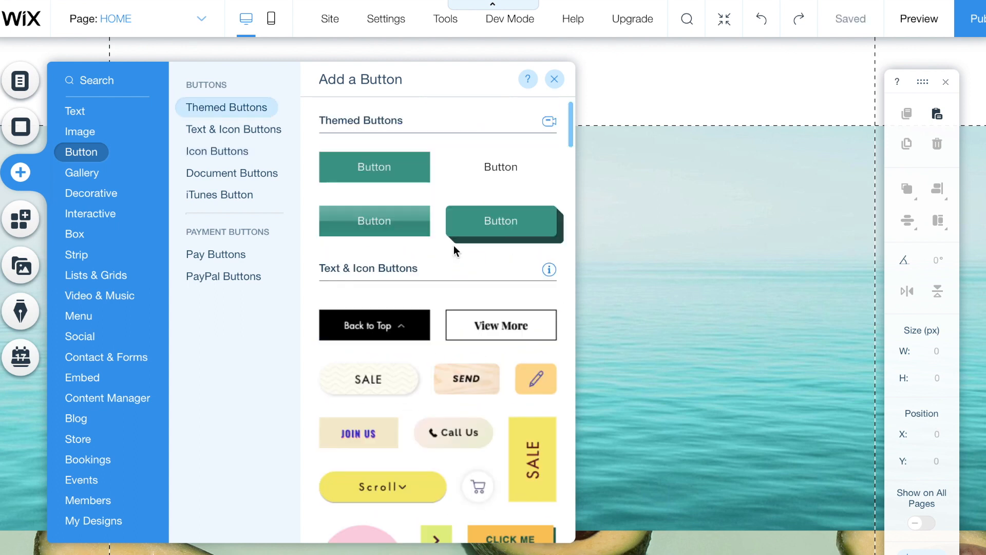
drag(392, 165, 503, 350)
- Change the button's label text to 'Watch Now!'
click(504, 305)
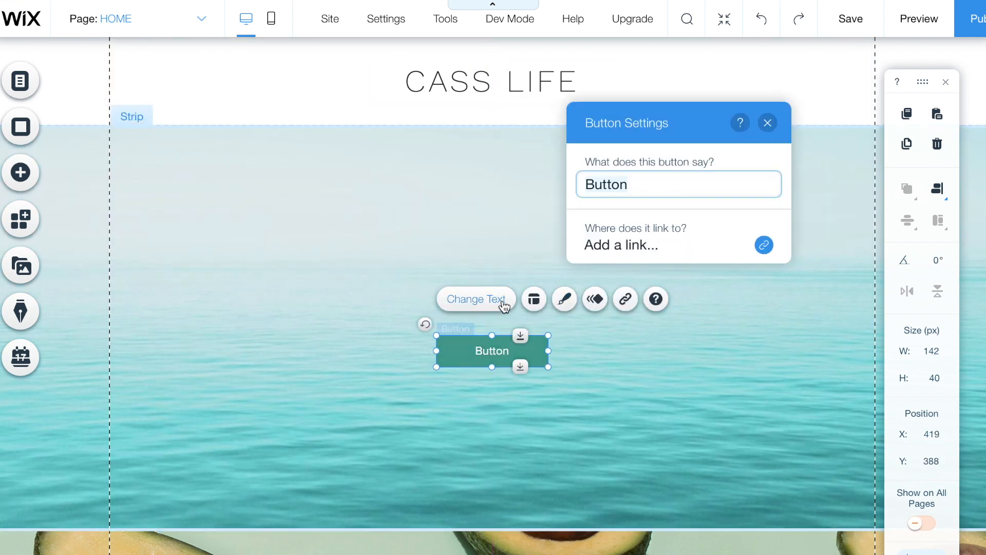
text(V)
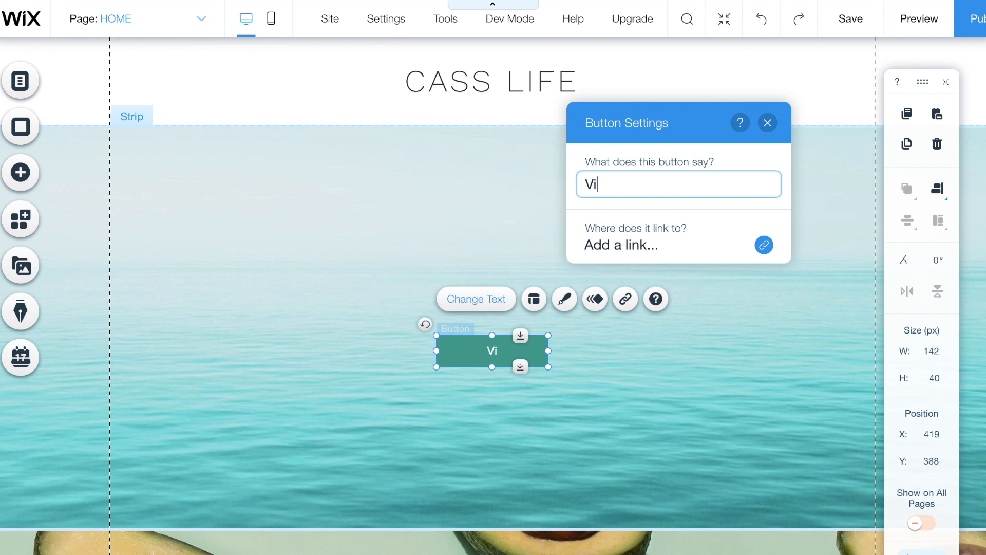
text(i)
key(BackSpace)
key(BackSpace)
text(Watch Now!)
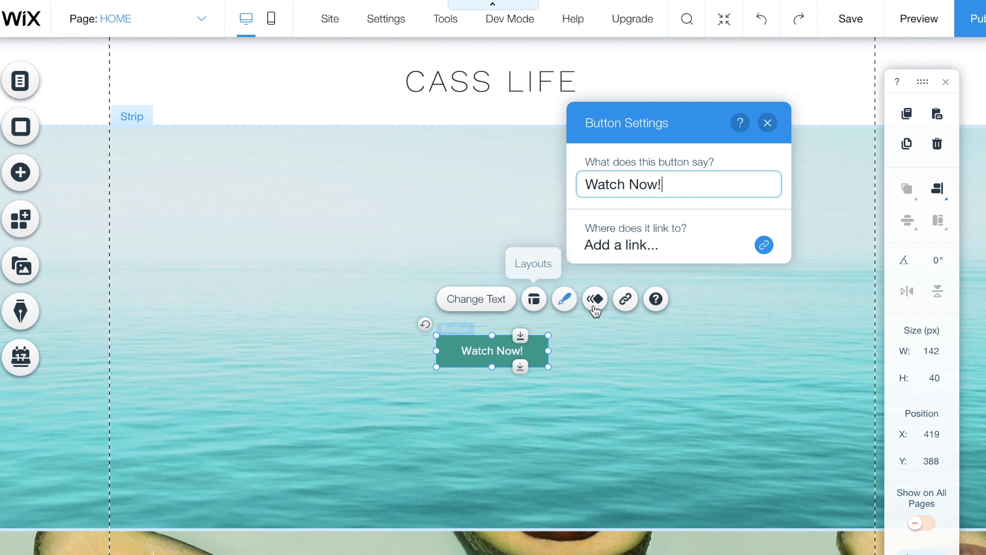
- Link the button to the YouTube channel's web address and close its settings
click(710, 259)
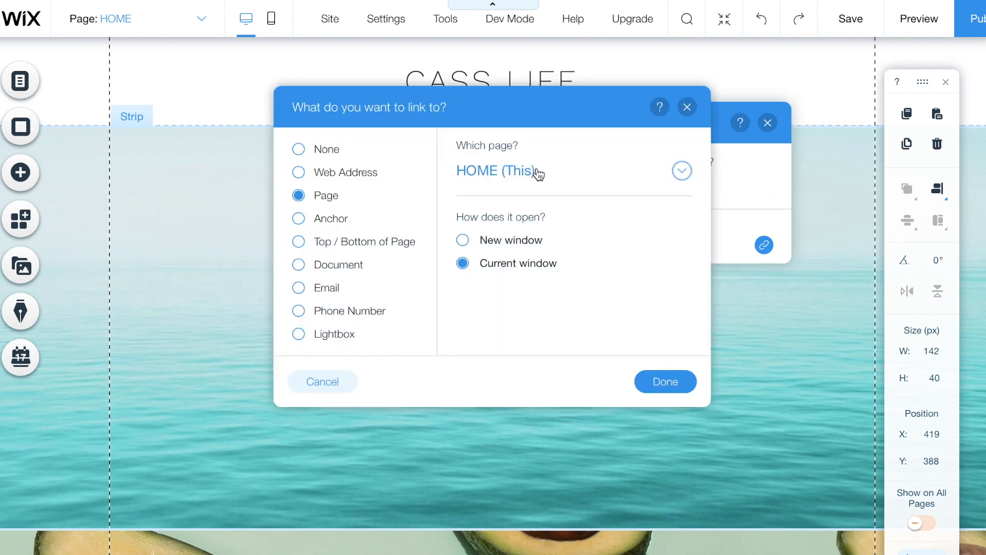
click(363, 176)
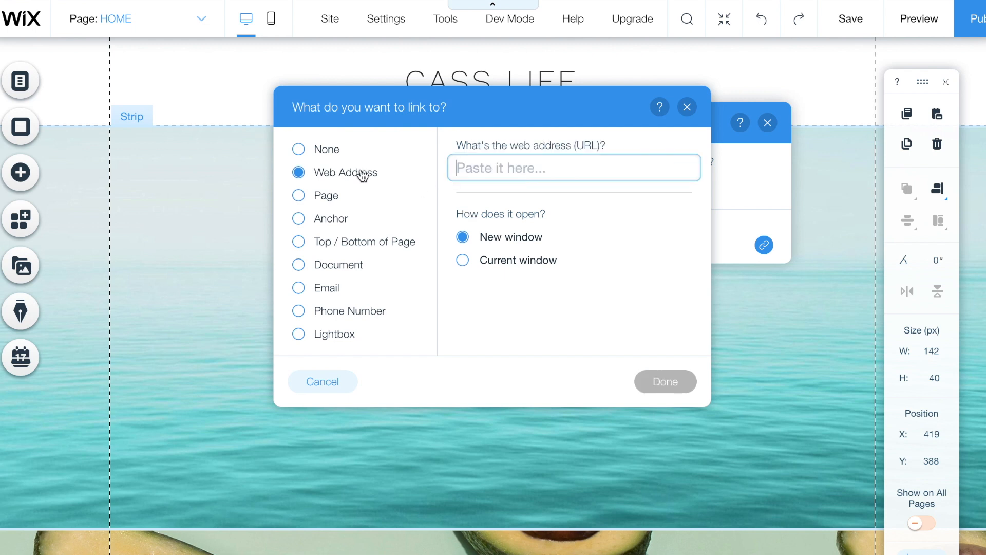
text(youtube)
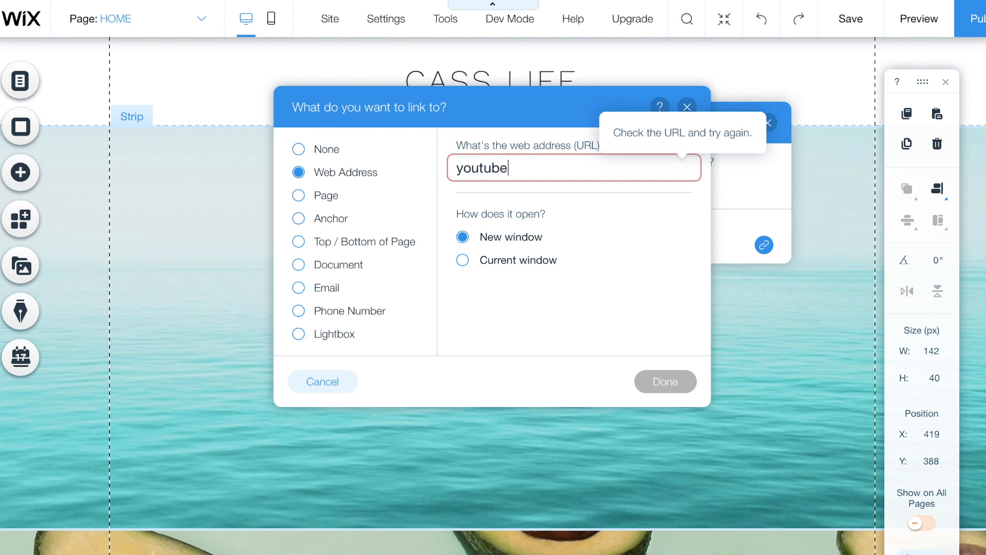
text(.com/cassidydiana)
click(643, 381)
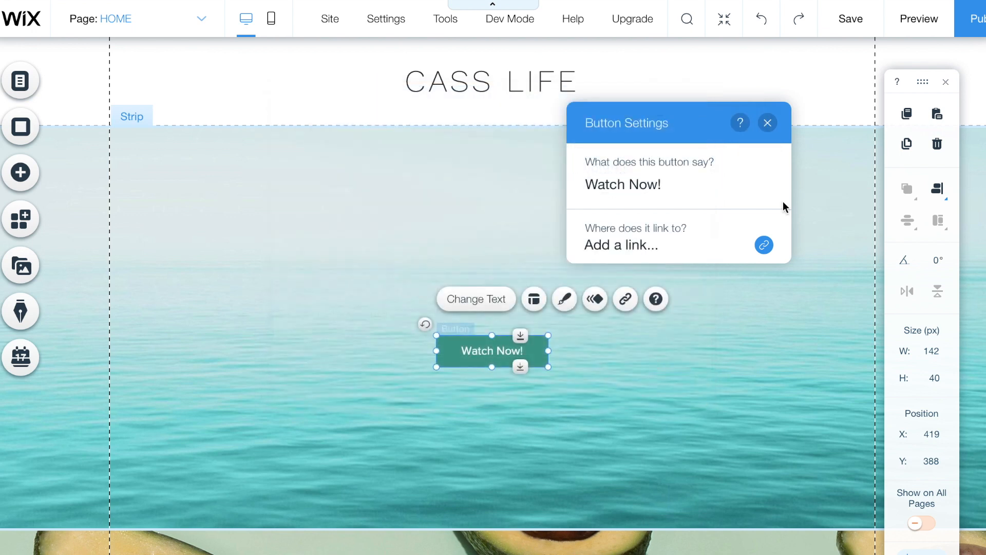
click(769, 125)
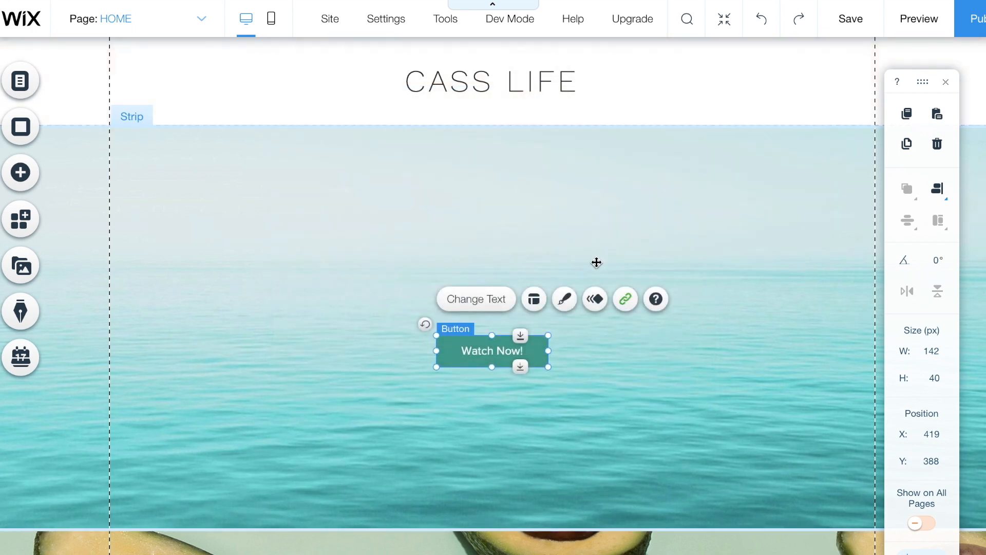
click(565, 303)
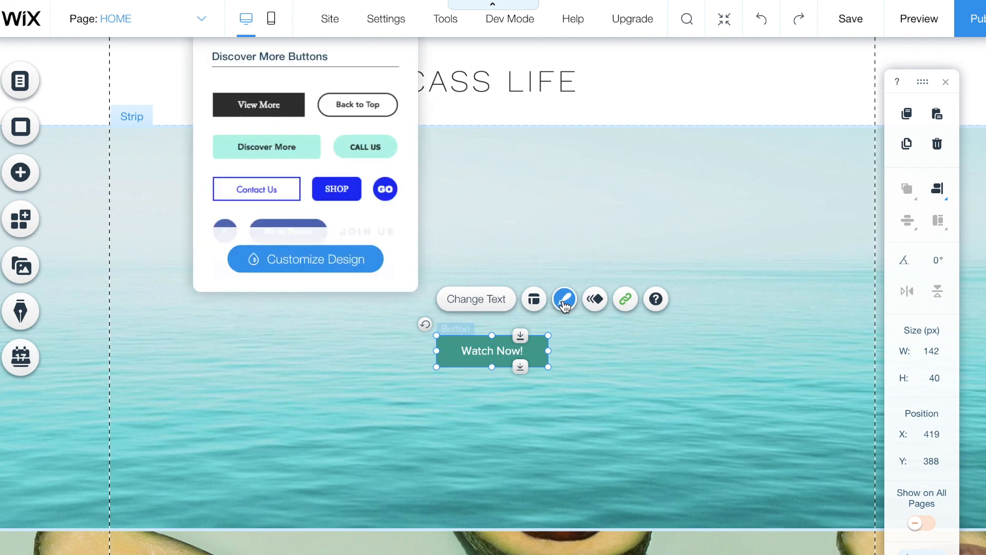
- Browse the button's fill colour and border design settings without changing them
click(346, 267)
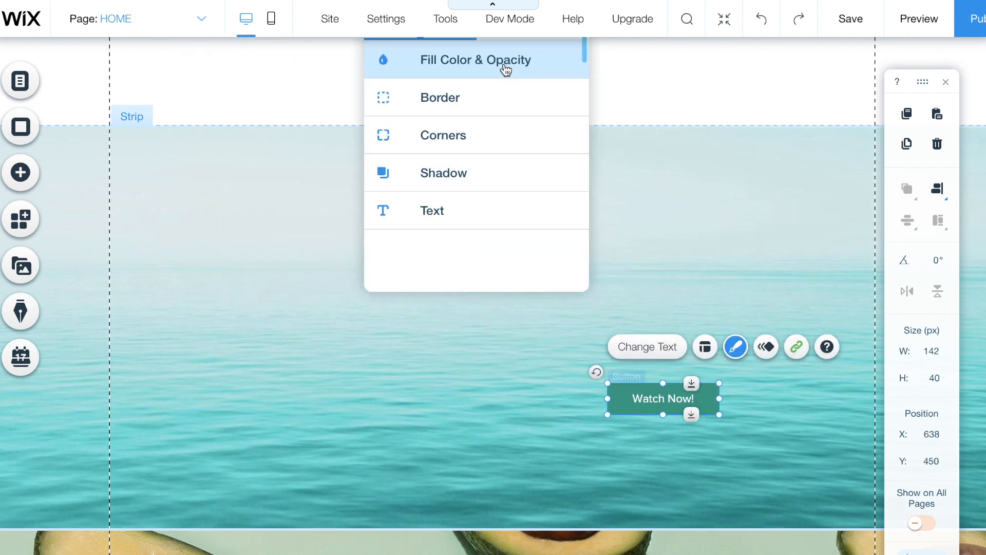
click(506, 69)
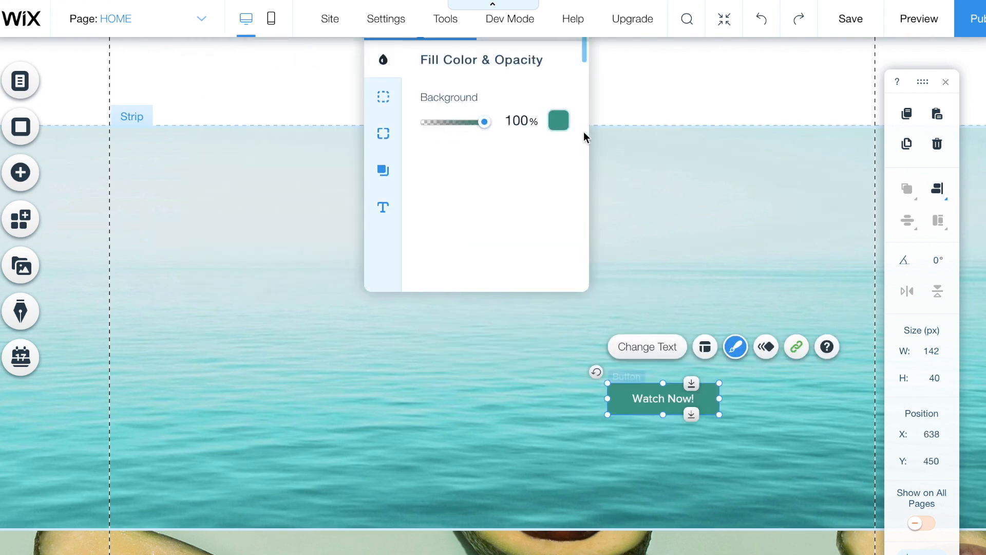
click(560, 121)
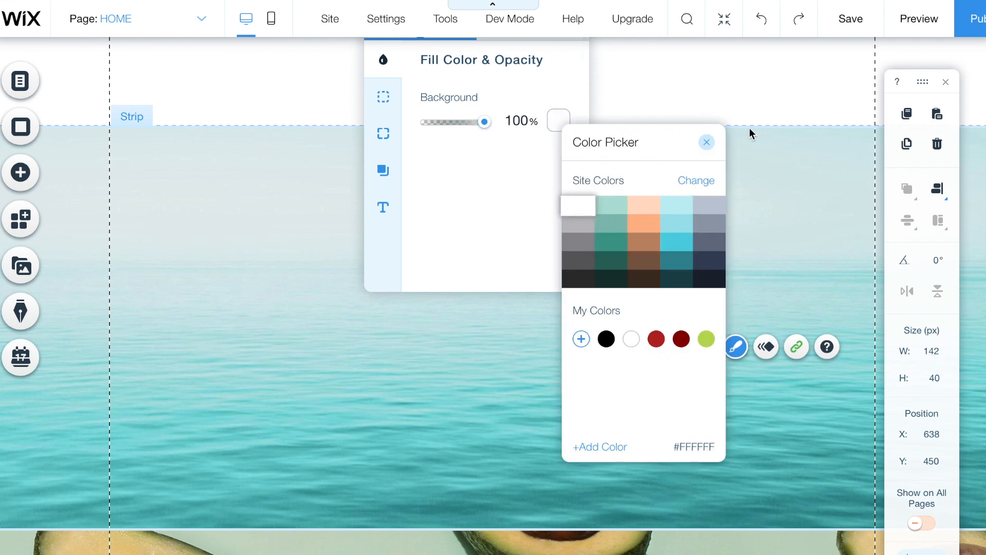
click(707, 142)
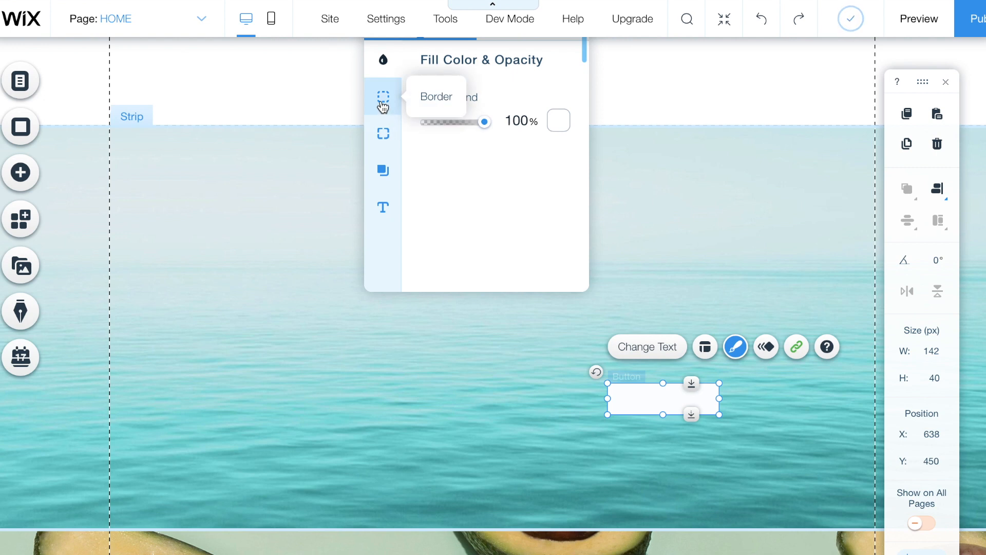
click(383, 106)
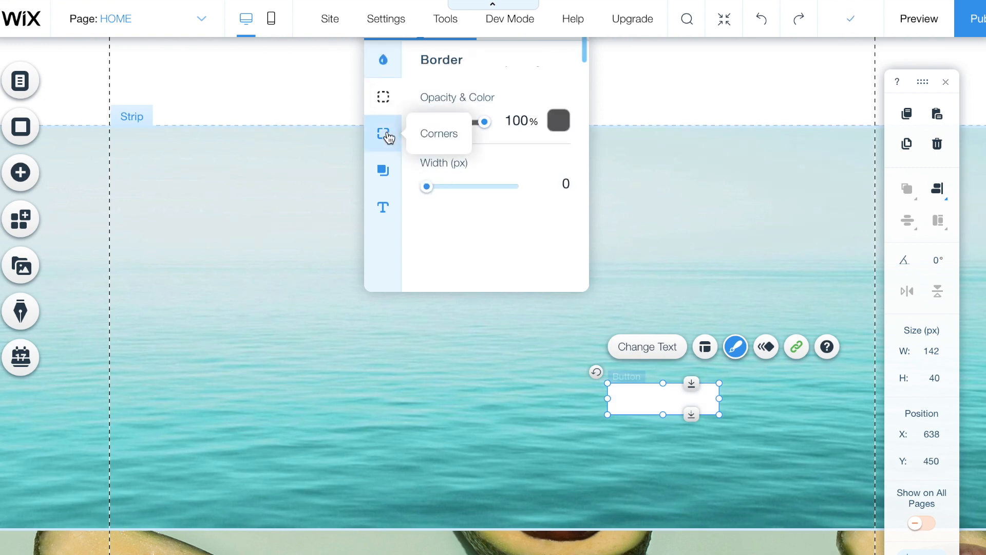
- Set the button's text colour to dark teal #1B454B
click(386, 207)
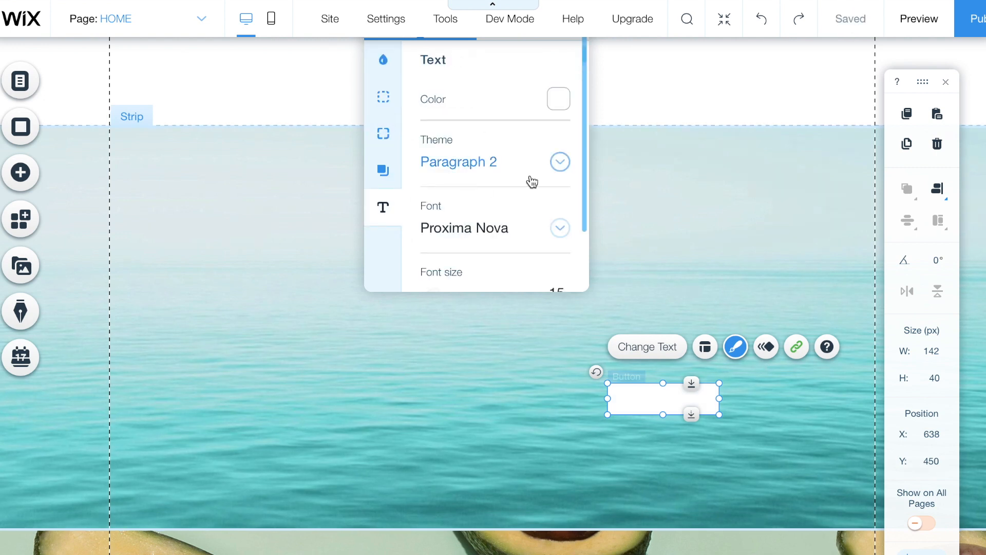
click(548, 100)
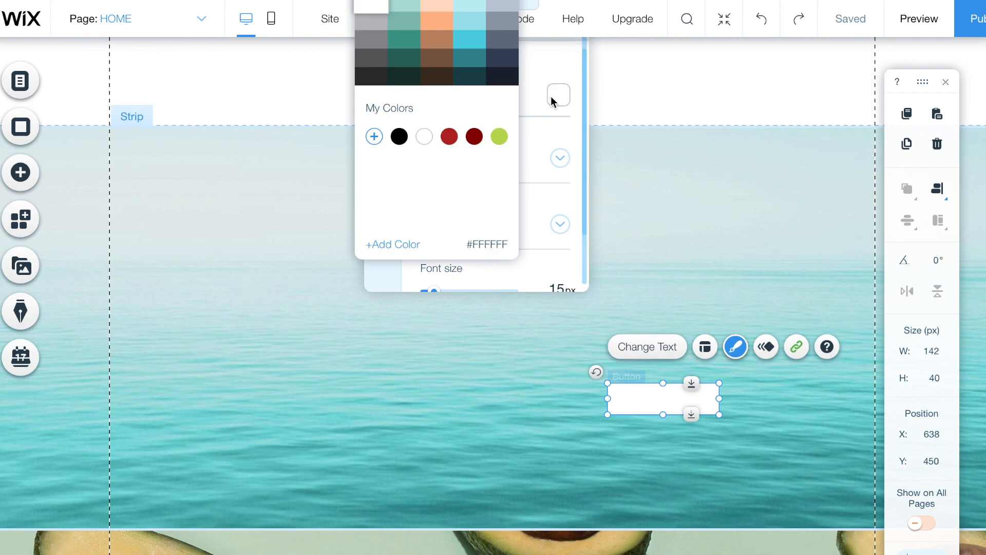
click(501, 58)
click(476, 79)
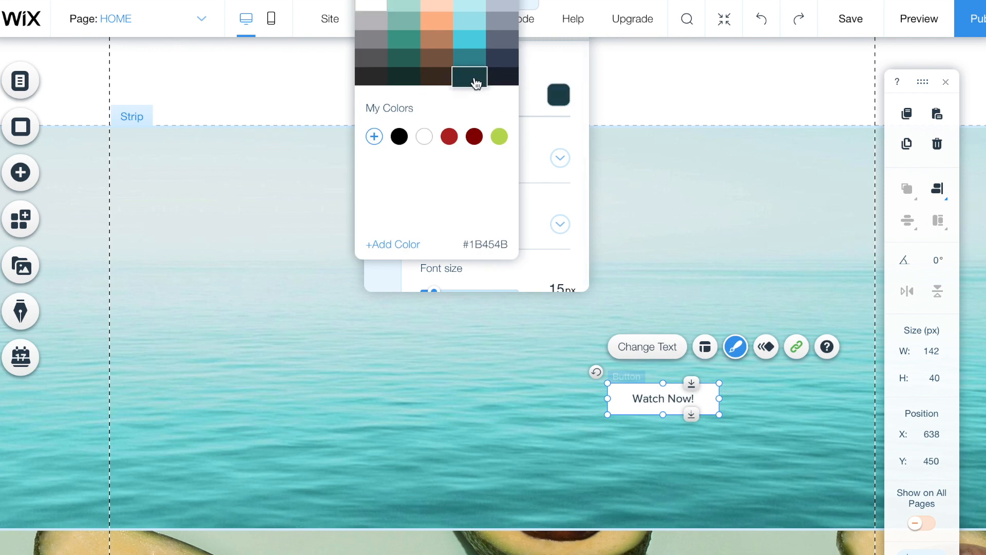
click(577, 124)
- Set the button label font to Work Sans Extra Light
scroll(499, 230, down, 1)
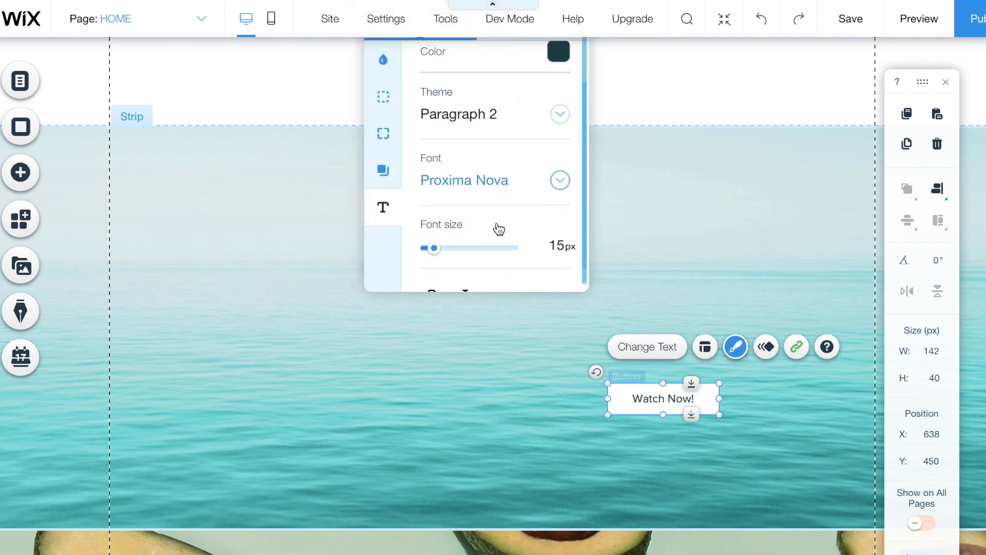
click(482, 191)
scroll(492, 271, down, 1)
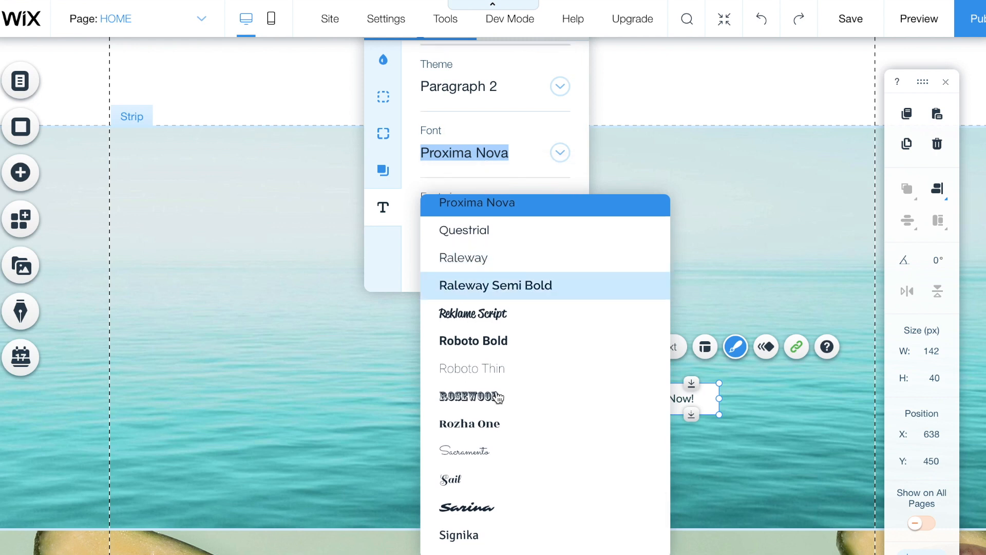
scroll(564, 462, up, 2)
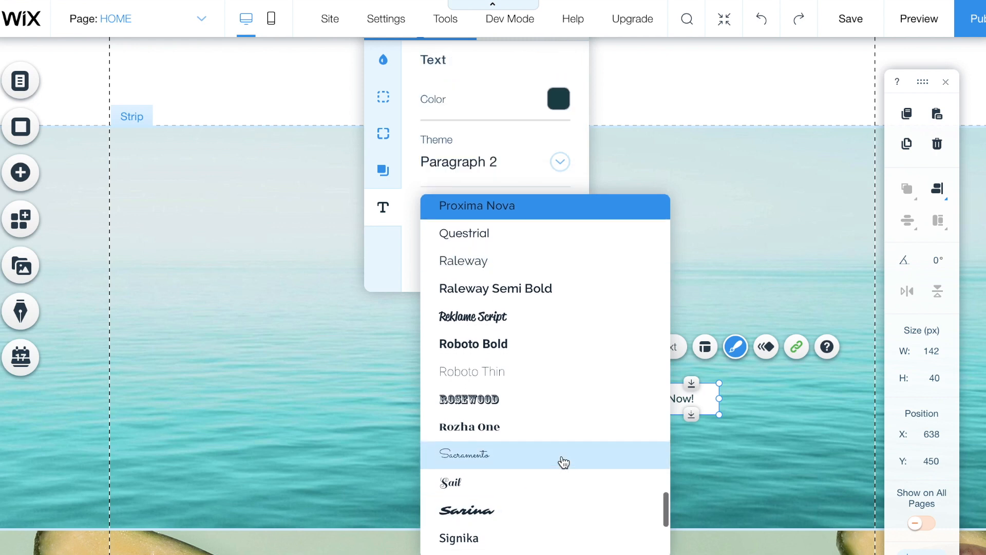
scroll(564, 463, down, 1)
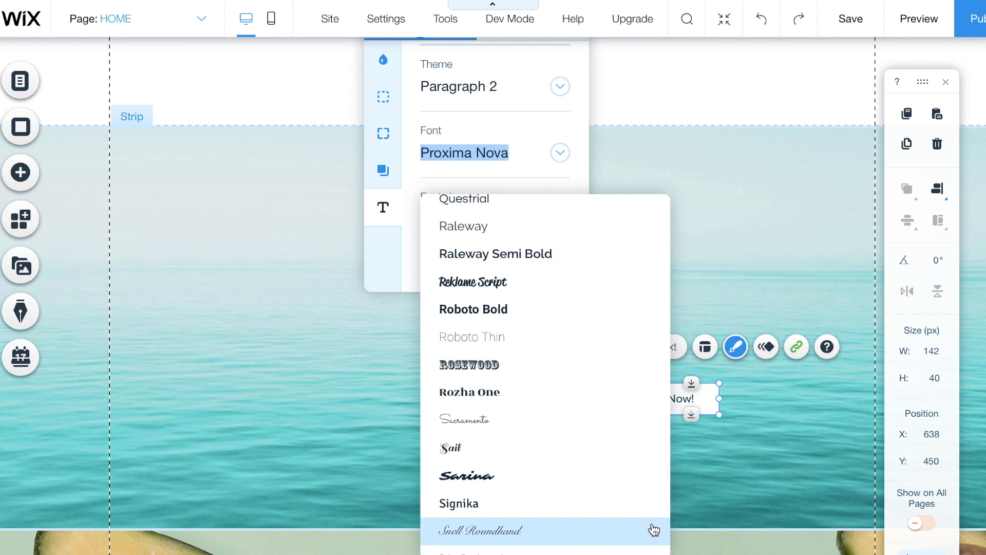
scroll(545, 534, down, 5)
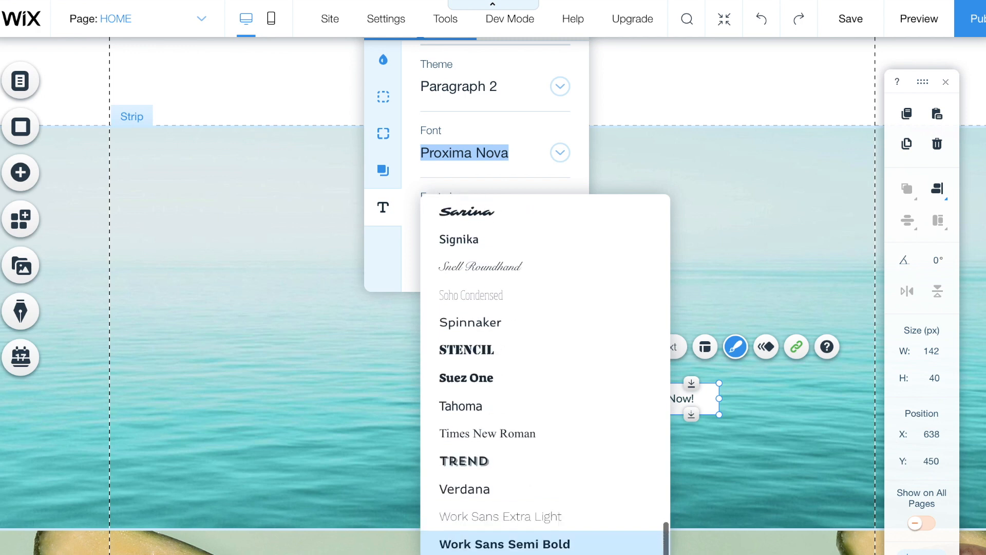
click(618, 517)
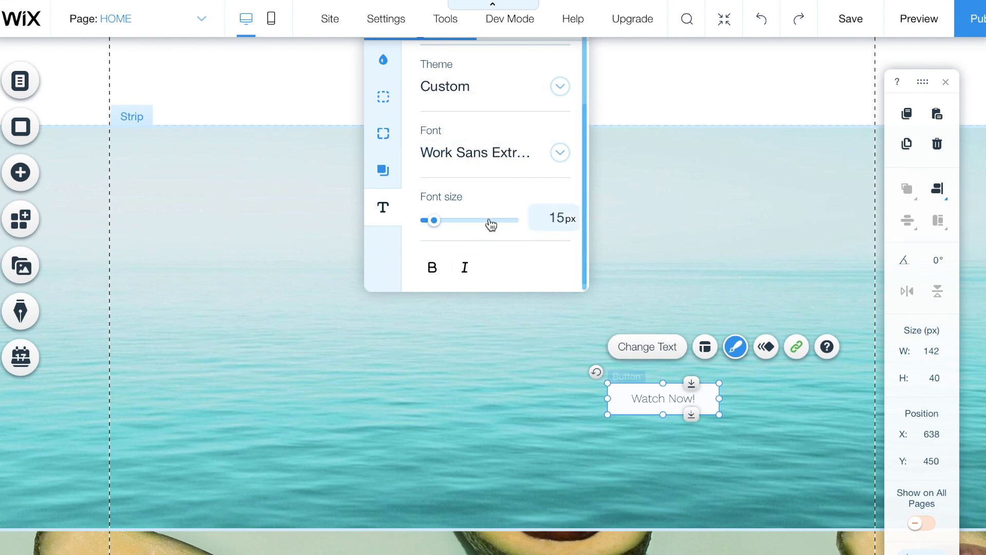
scroll(492, 224, up, 2)
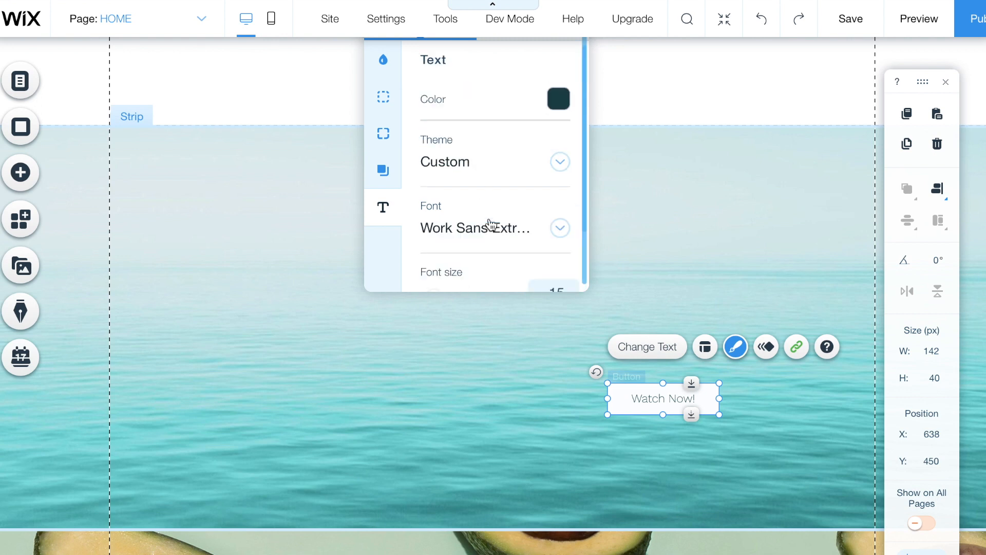
- Centre the Watch Now! button and place a copy of the CASS LIFE title on the ocean strip
click(623, 106)
drag(680, 385, 509, 381)
click(525, 63)
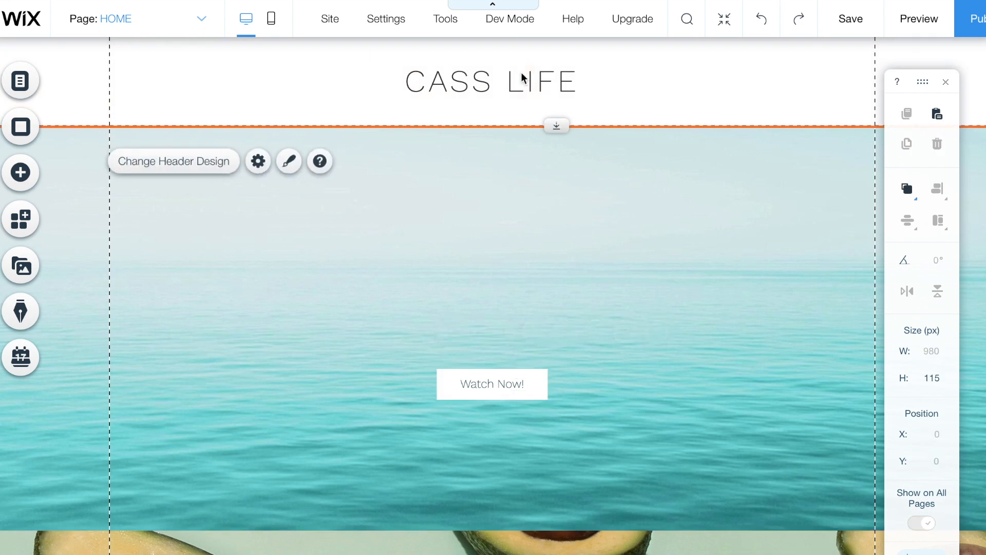
click(525, 63)
click(908, 145)
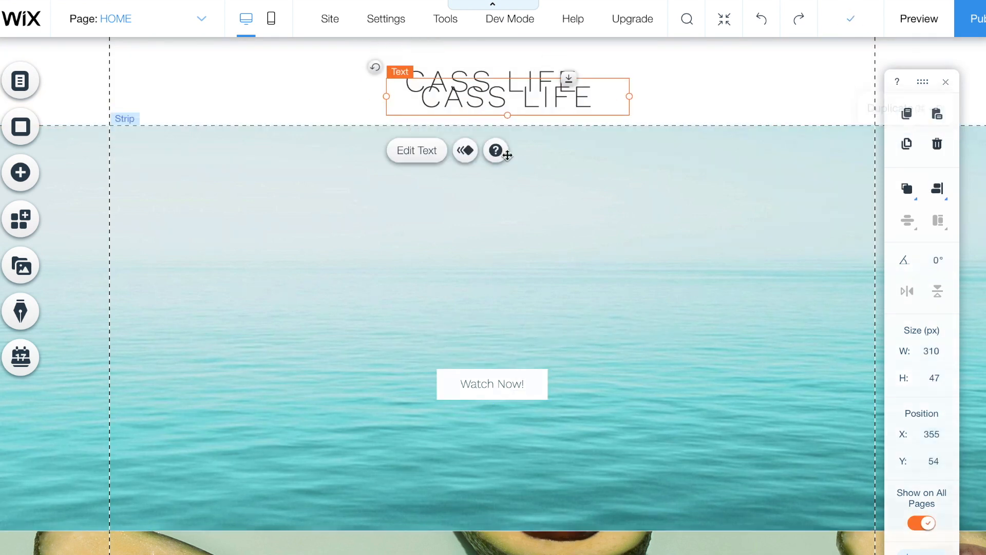
drag(511, 96, 497, 325)
- Retype the copied title as white TRAVEL VLOG and move the Watch Now! button just below it
double_click(496, 326)
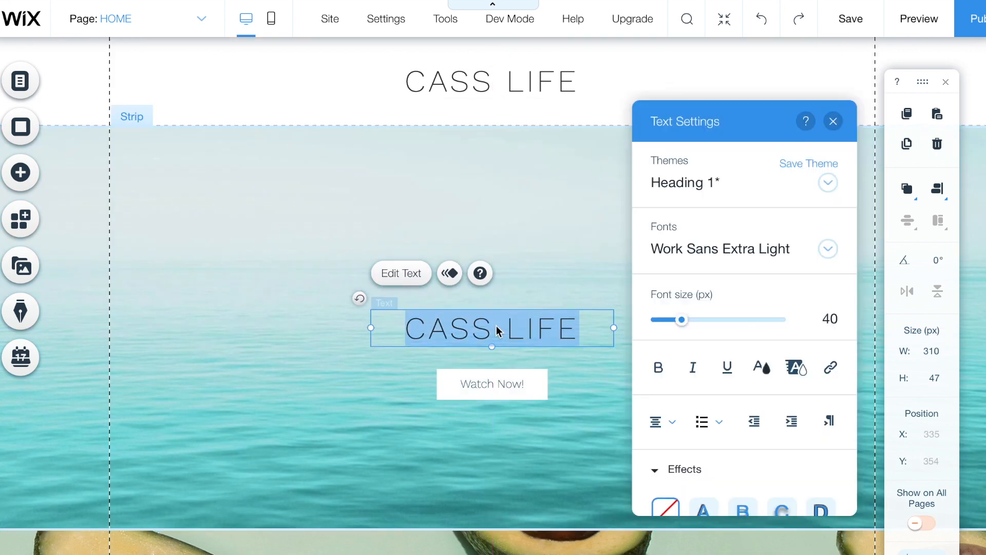
text(T)
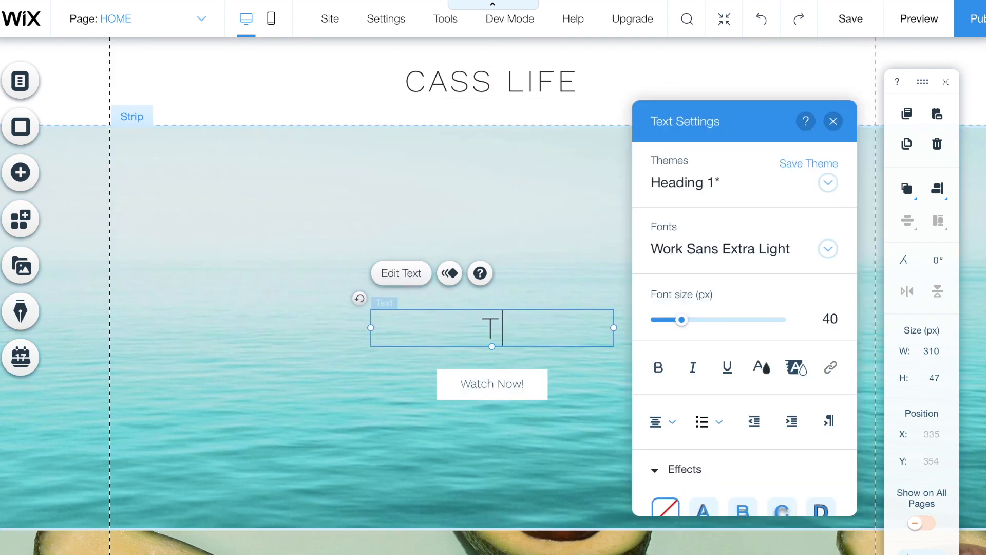
text(RAVEL VLOG)
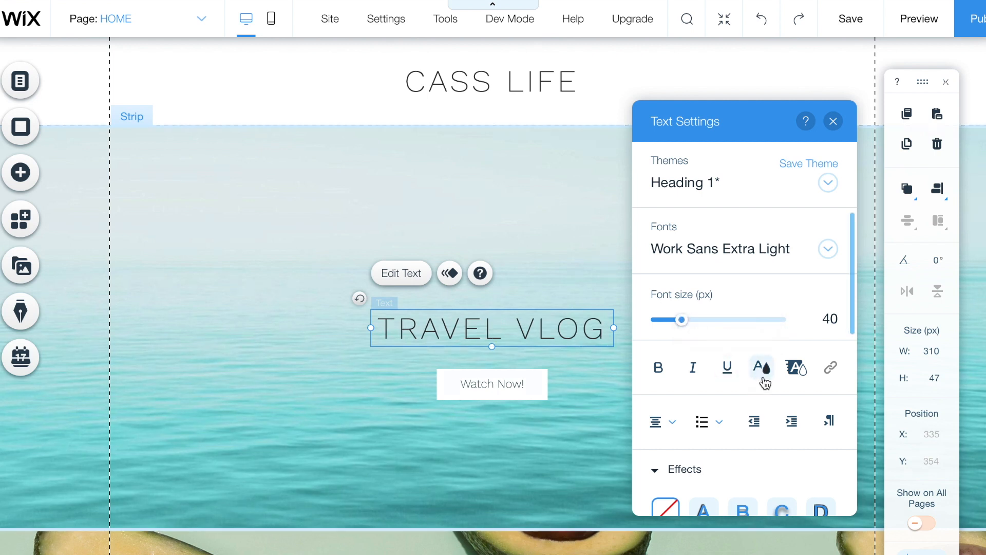
click(763, 369)
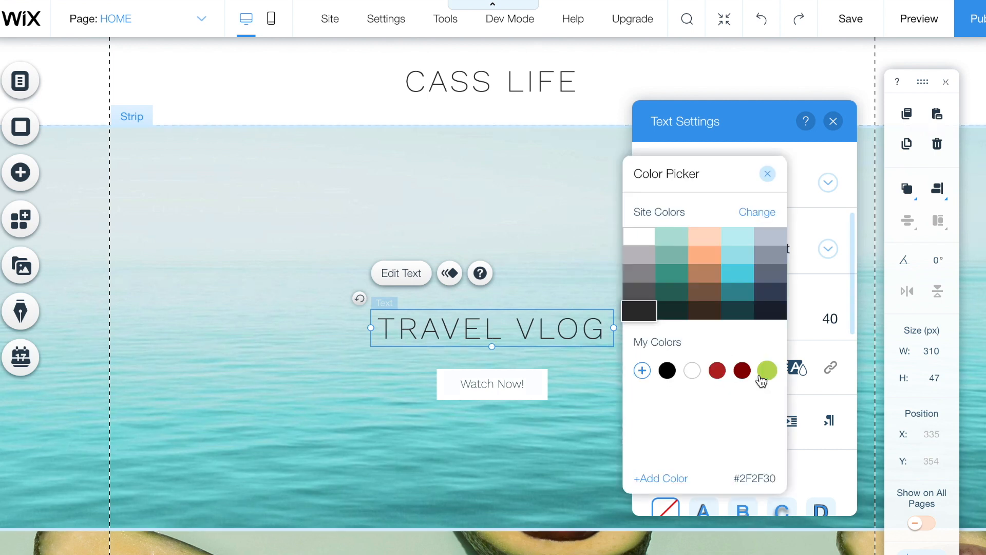
click(643, 241)
click(704, 253)
drag(590, 327, 586, 303)
click(508, 390)
drag(509, 390, 512, 358)
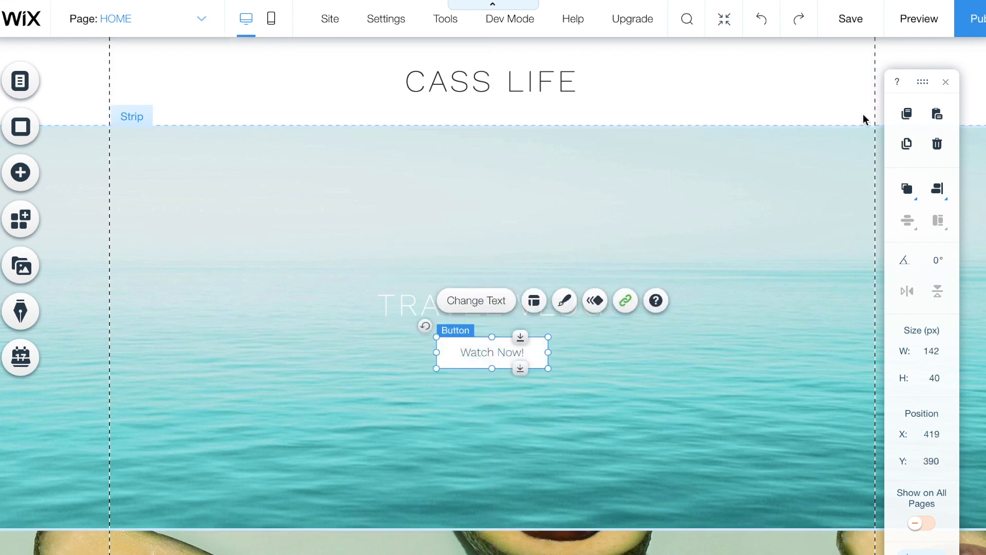
- Preview the site and confirm the Watch Now! button opens the YouTube channel
click(917, 14)
scroll(565, 425, down, 3)
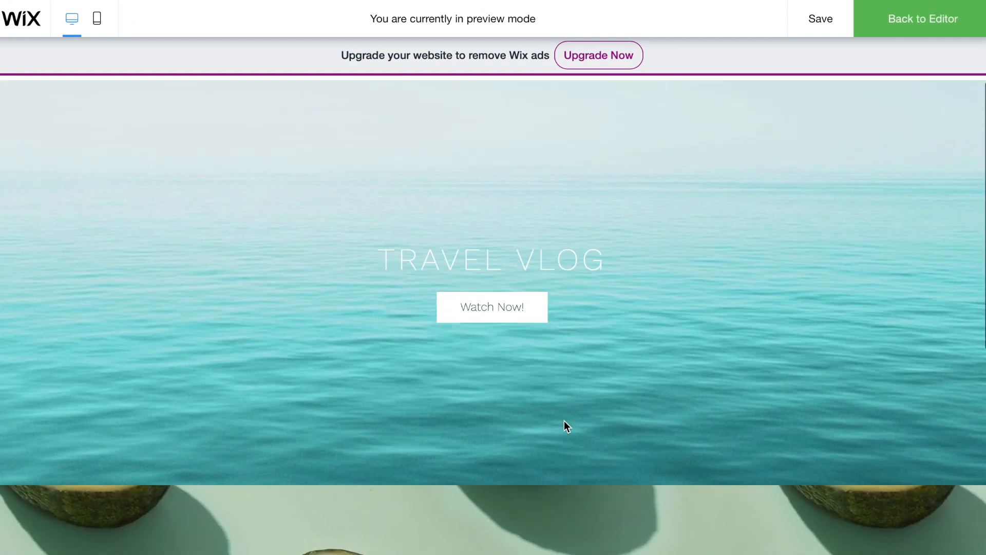
scroll(565, 425, up, 2)
scroll(564, 421, up, 1)
click(525, 390)
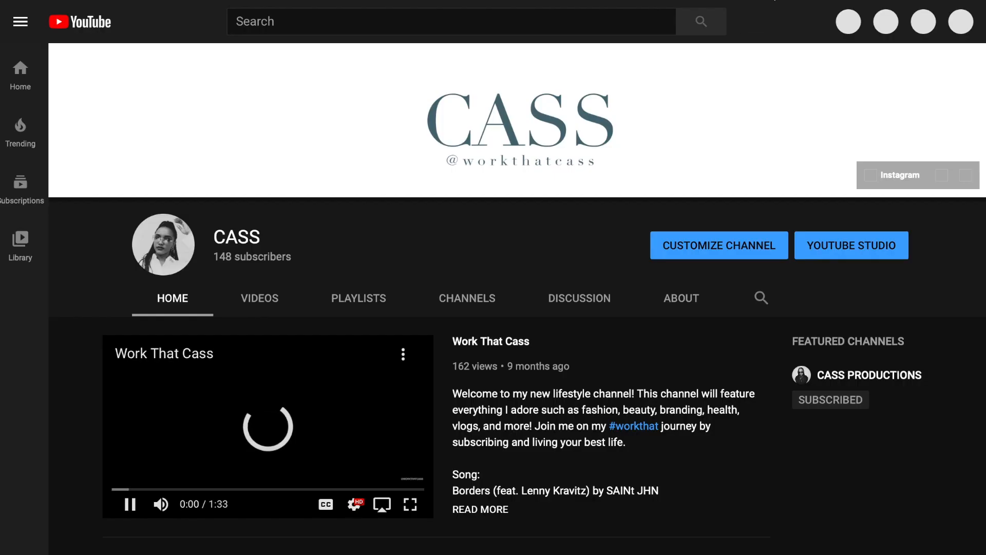
click(768, 0)
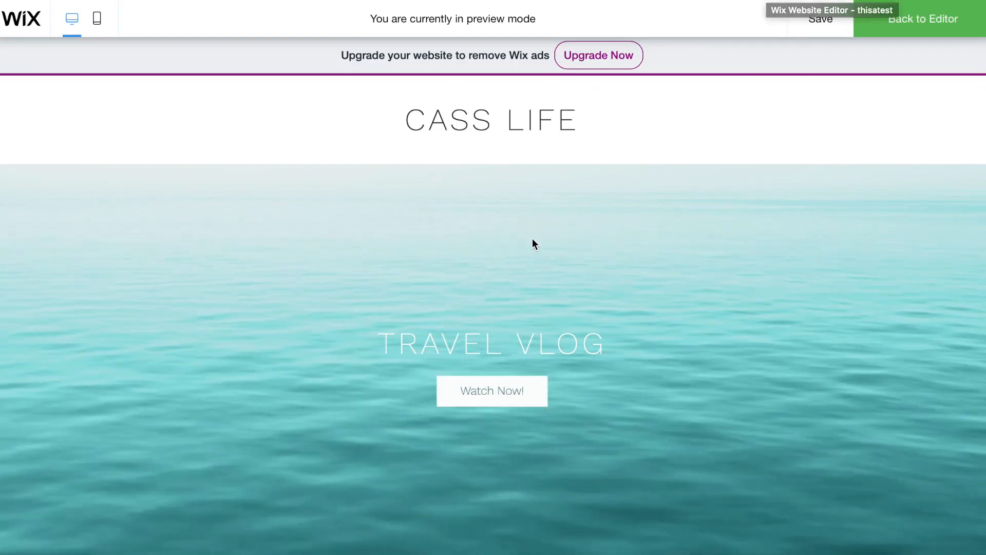
scroll(533, 242, down, 3)
scroll(479, 379, up, 2)
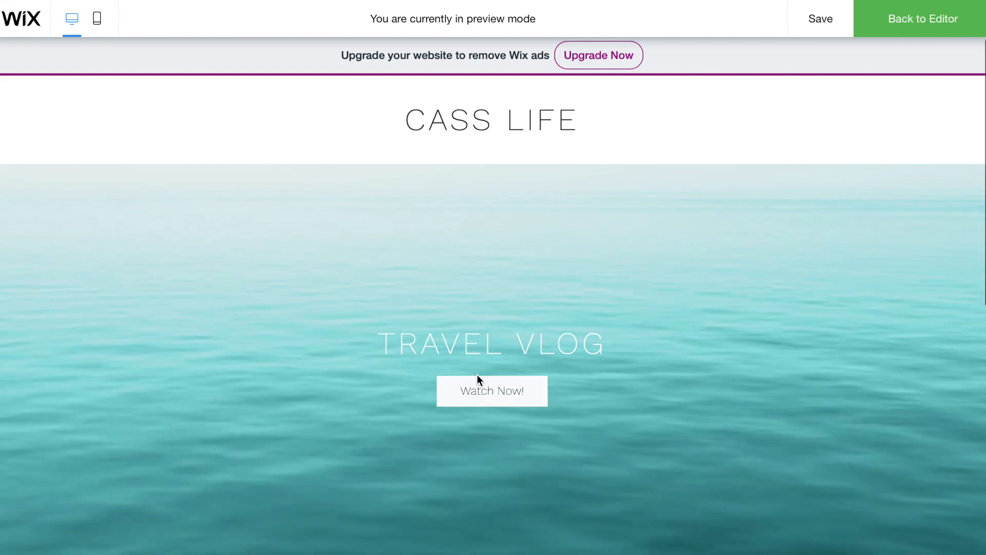
scroll(479, 360, down, 3)
scroll(478, 254, down, 4)
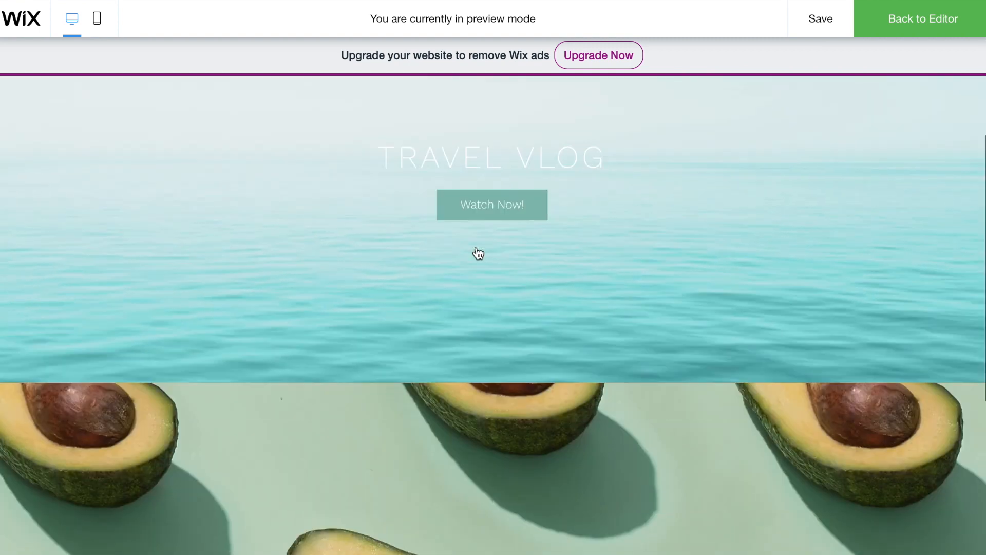
- Drop a Contact & Forms contact form onto the avocado strip and stretch the strip to 614 px tall
click(901, 25)
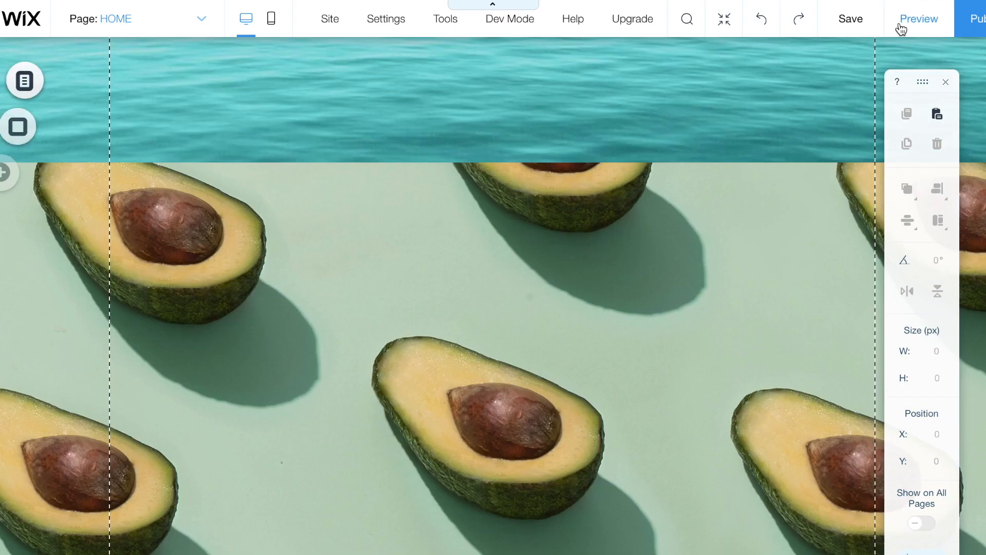
scroll(665, 260, down, 2)
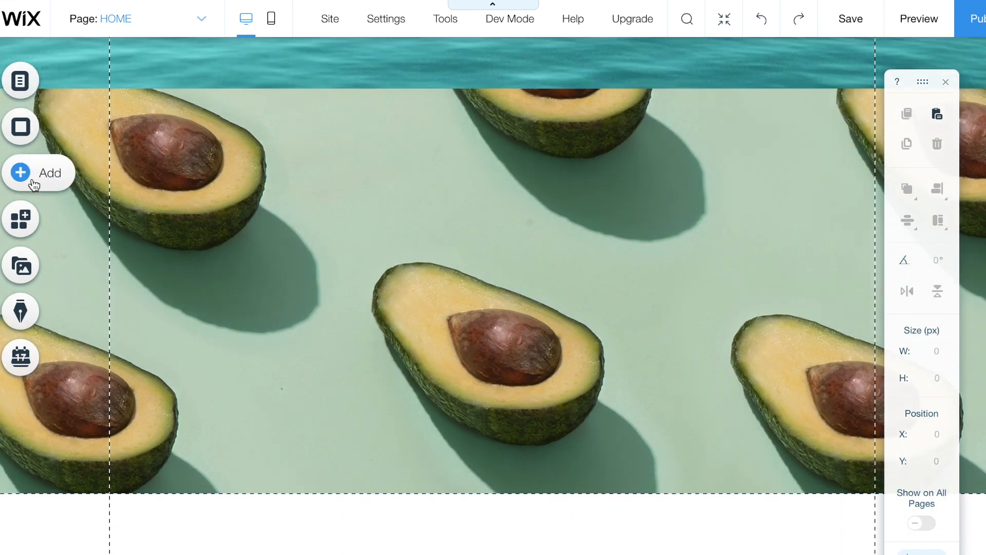
click(34, 184)
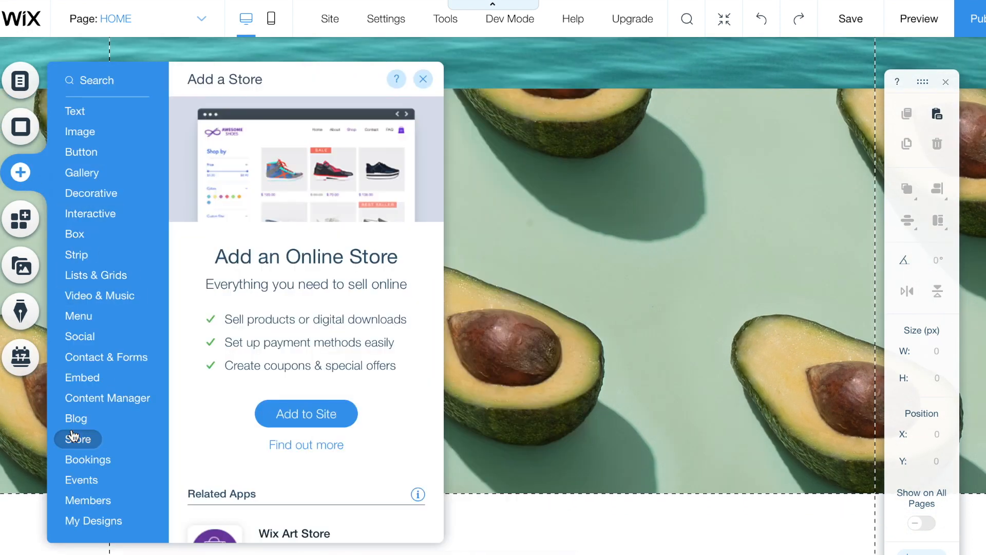
mouse_move(95, 366)
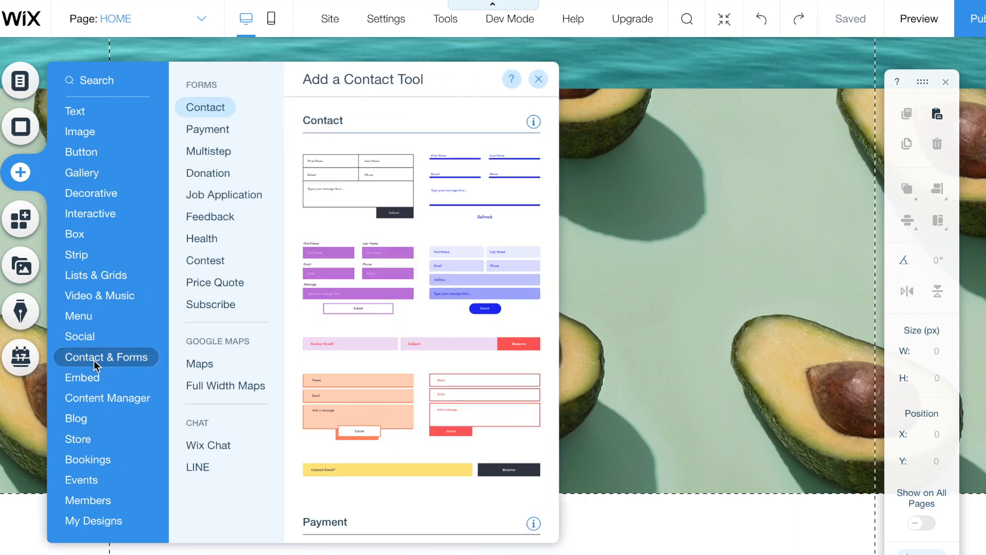
scroll(429, 388, down, 5)
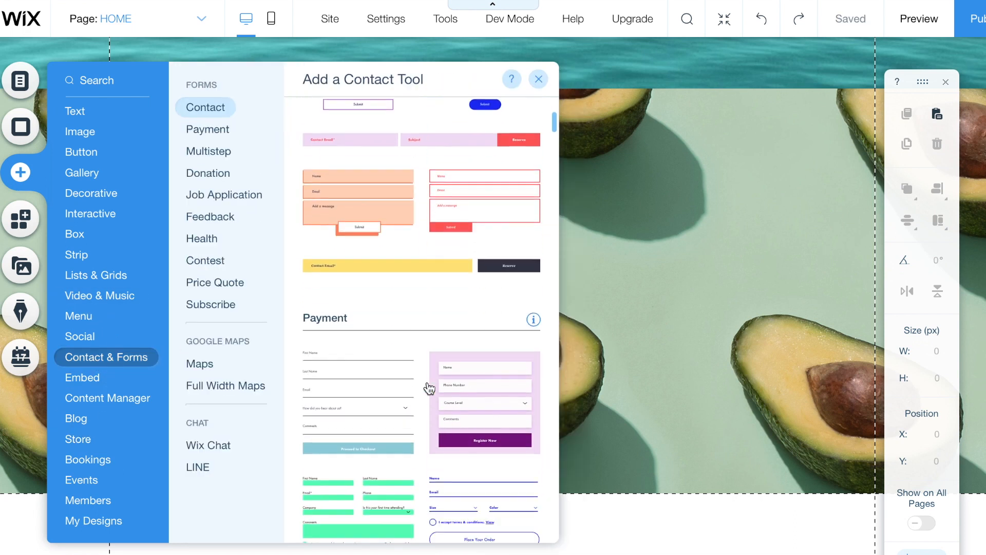
scroll(378, 374, up, 5)
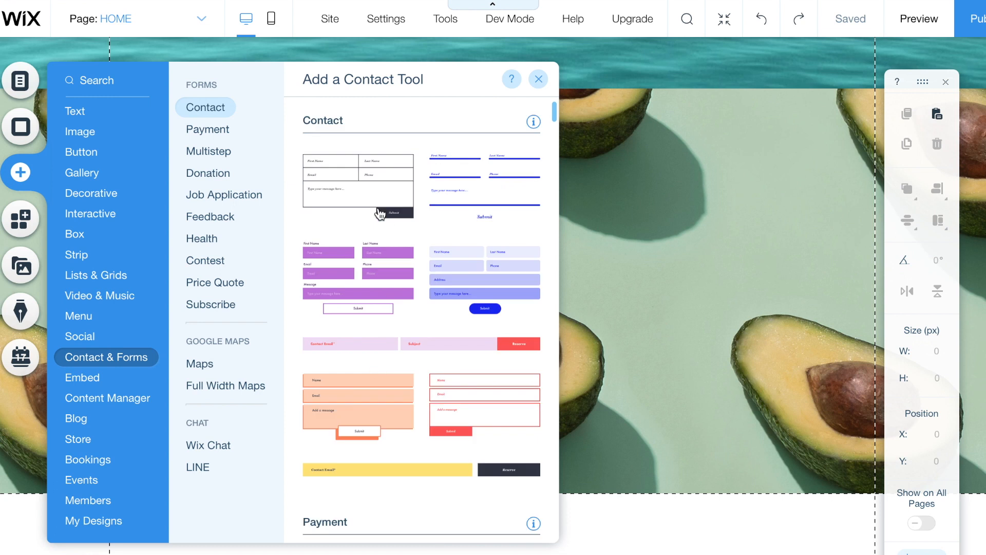
drag(716, 243, 512, 282)
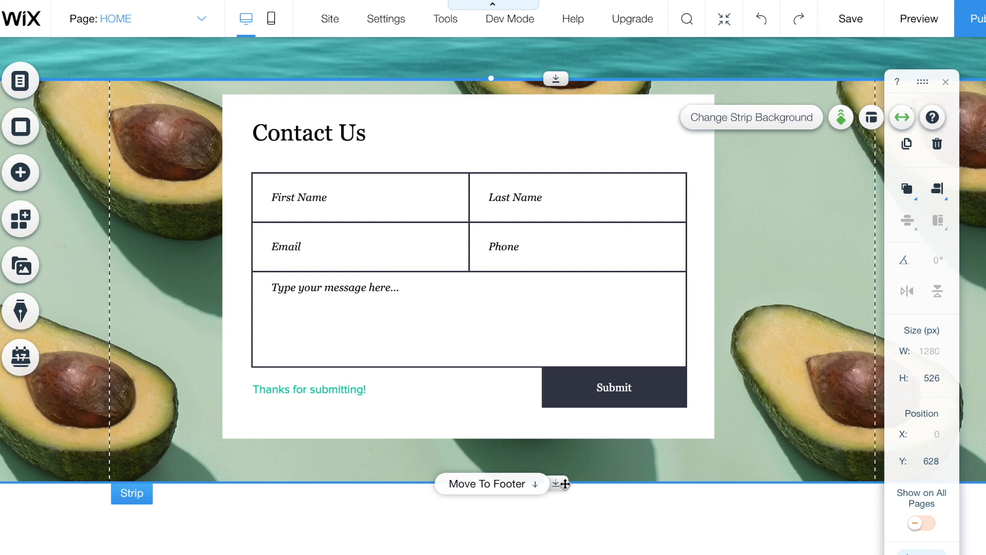
drag(561, 482, 564, 549)
drag(637, 248, 657, 269)
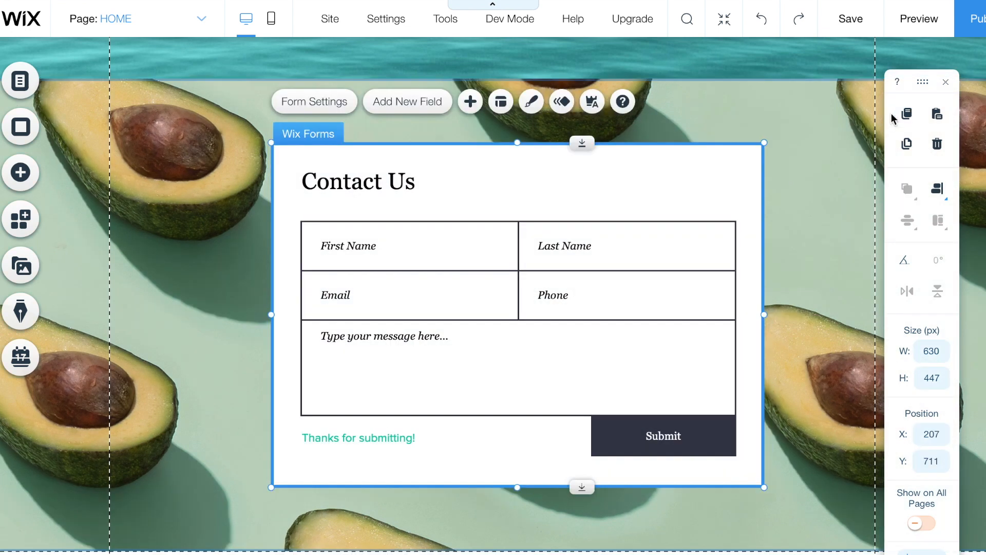
- Add a Birthday date field to the Contact Us form and nudge the form into place
click(430, 111)
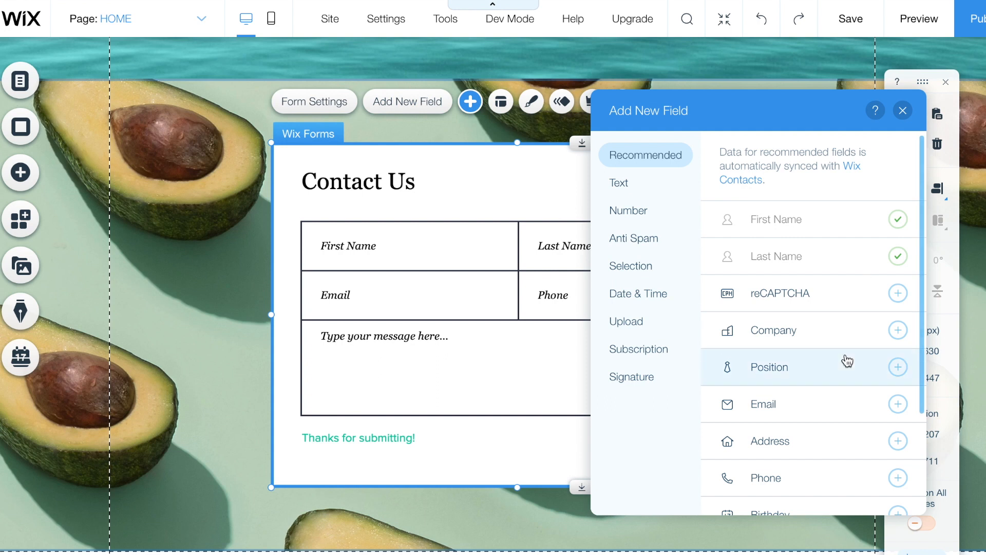
scroll(847, 359, down, 3)
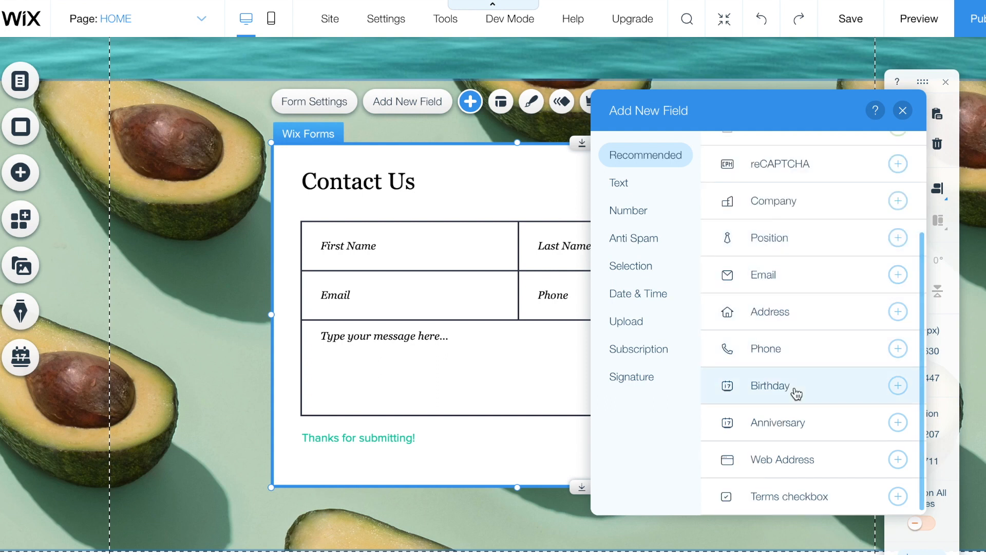
click(899, 387)
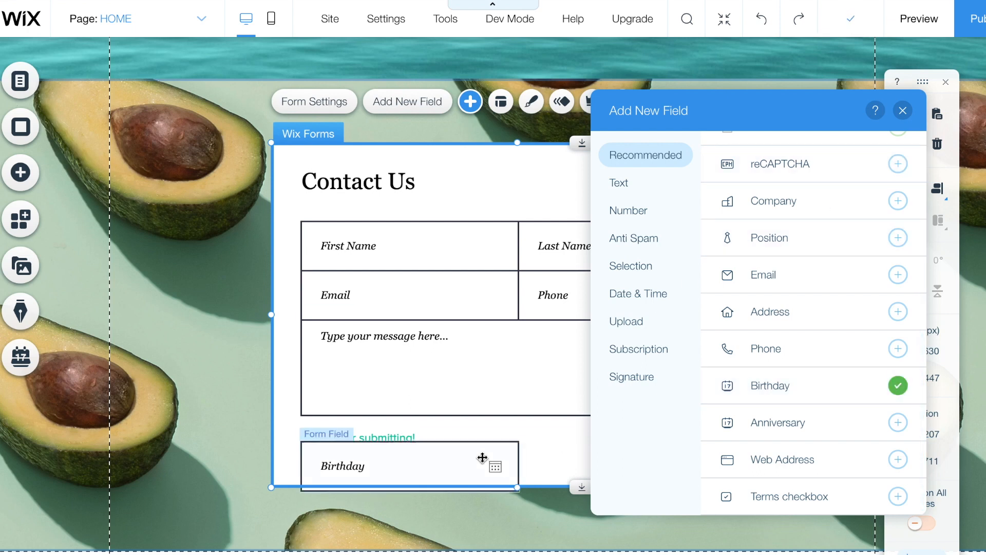
drag(494, 445, 508, 434)
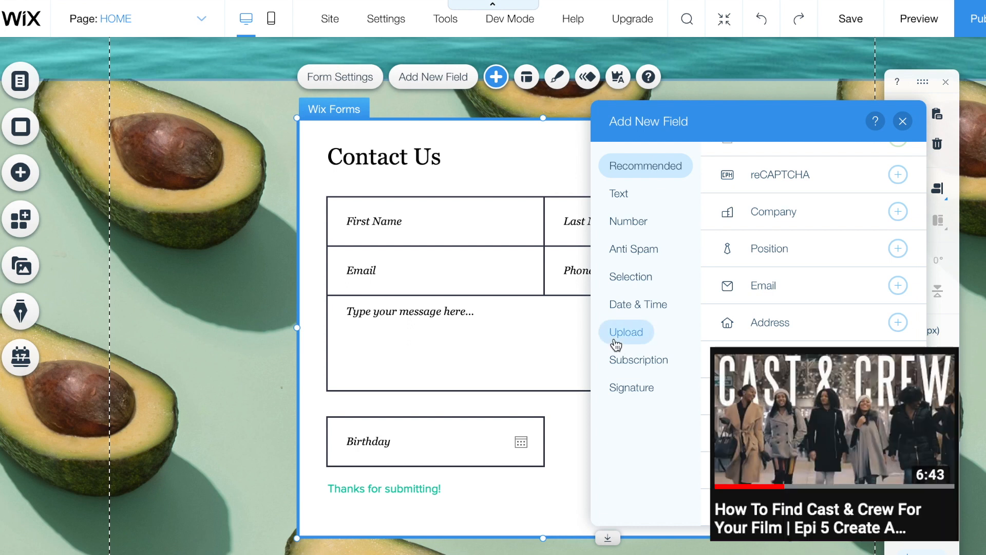
click(903, 121)
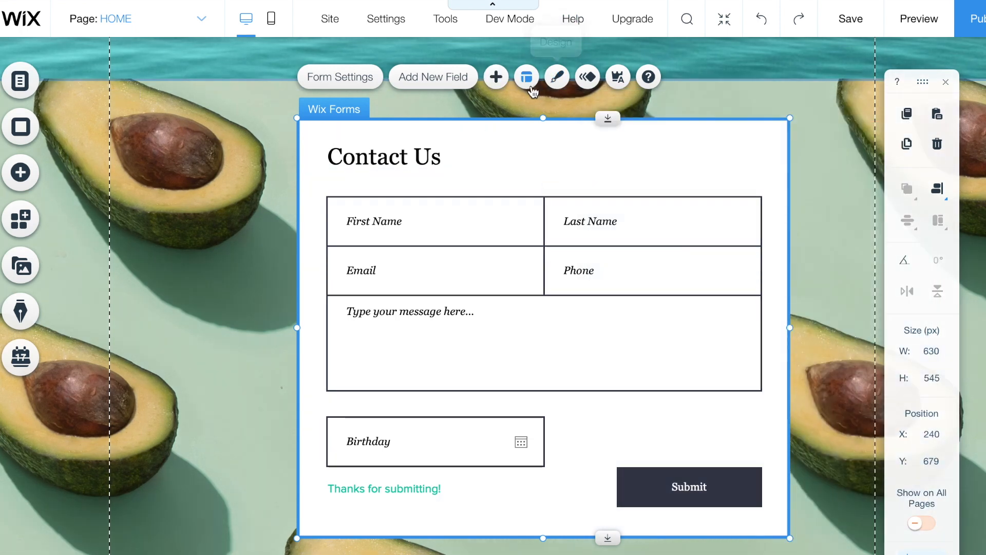
- Set the input fields' background fill opacity to 0% in Customize Design > Input Fields
click(560, 84)
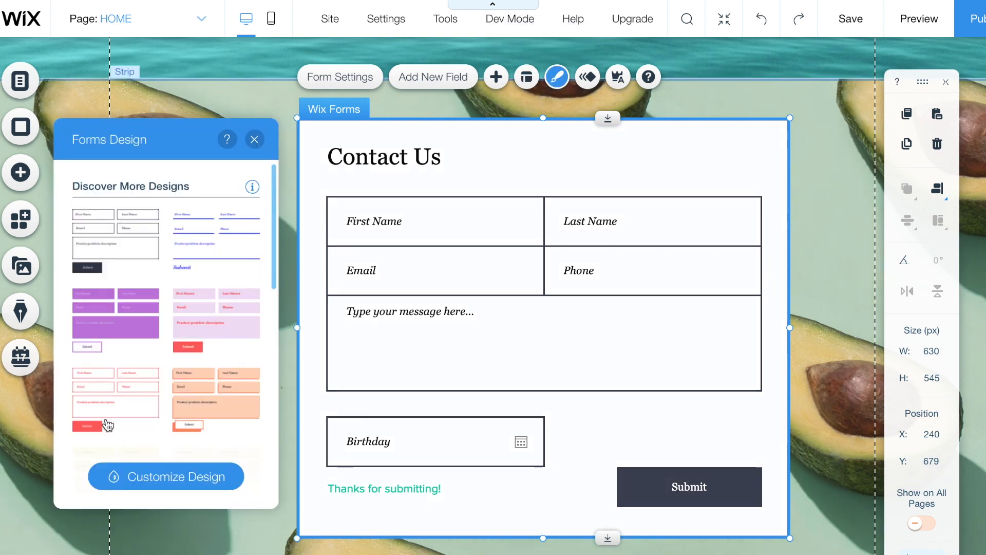
click(137, 474)
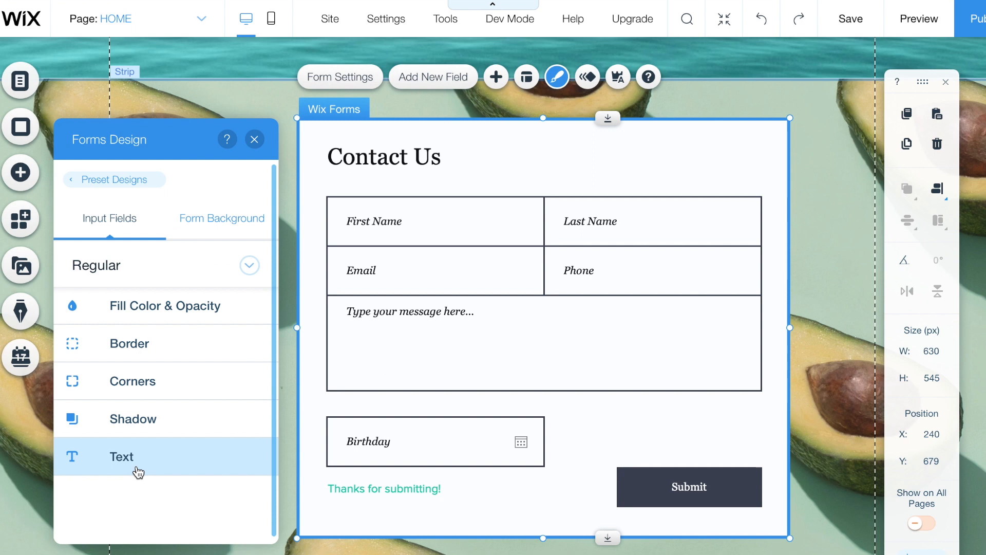
click(173, 310)
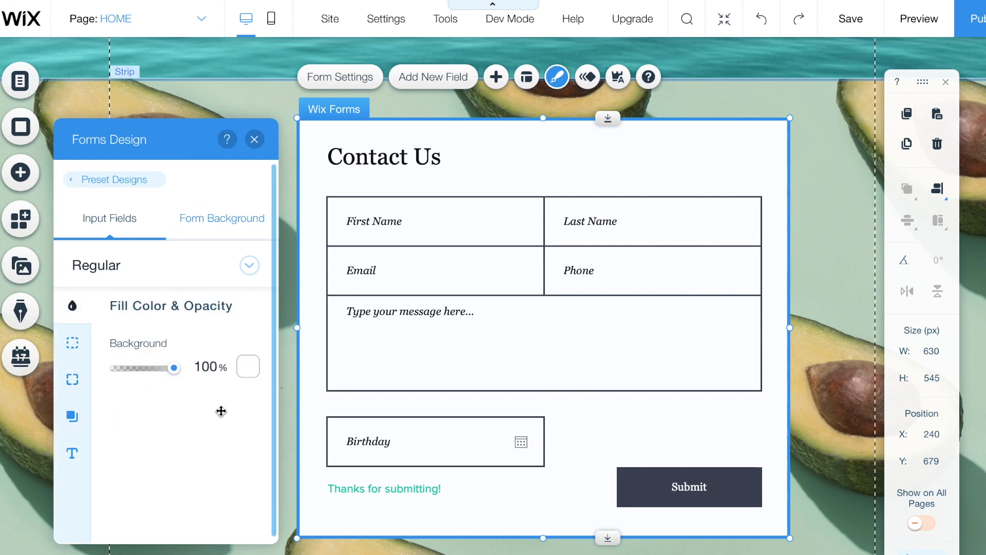
click(248, 366)
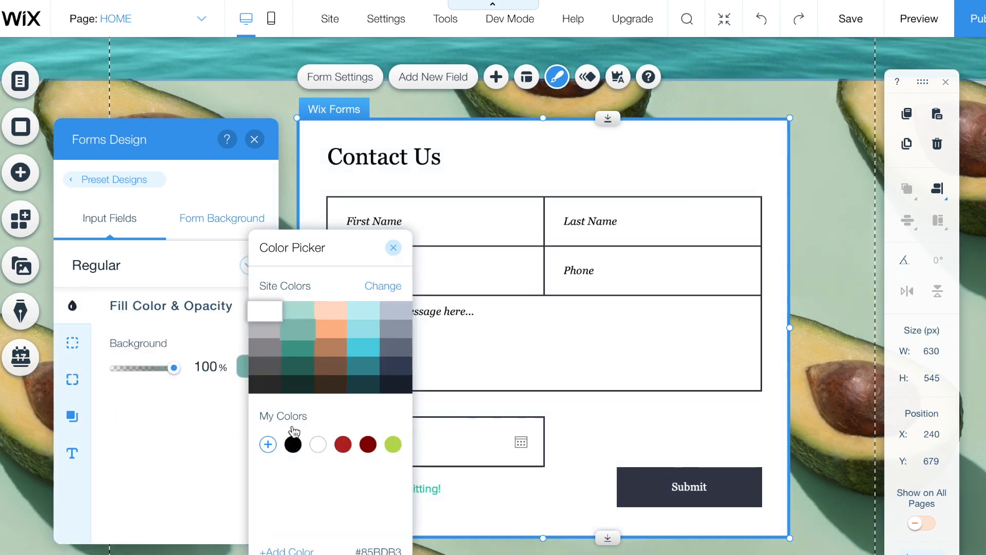
click(174, 368)
drag(174, 367, 88, 368)
click(114, 365)
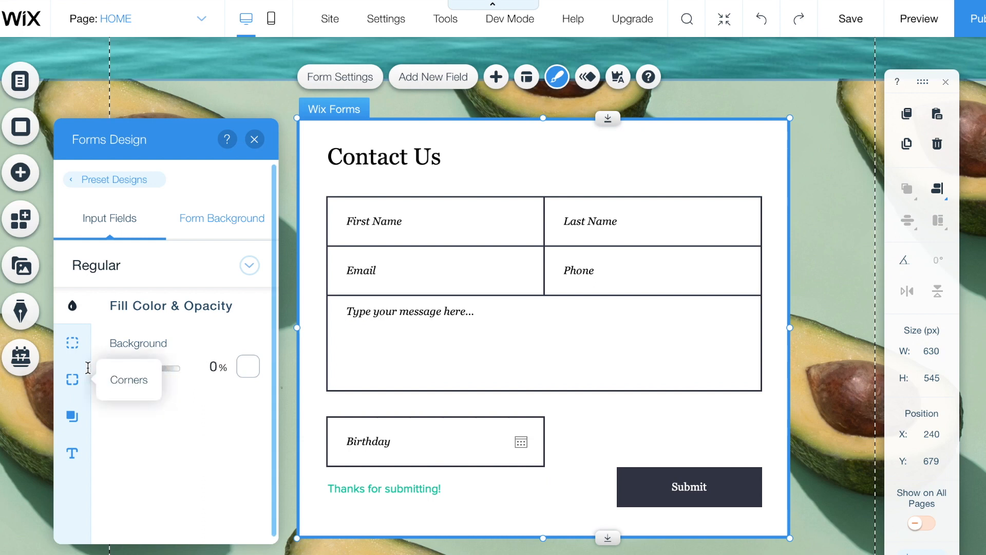
- Set the form background to 0% opacity and give the form a wider white border
click(175, 226)
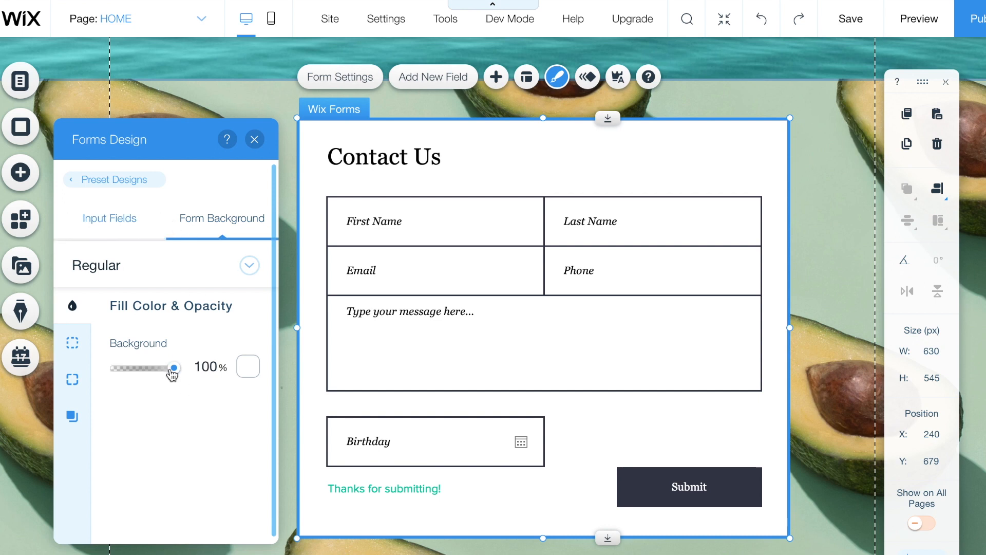
drag(173, 375, 73, 378)
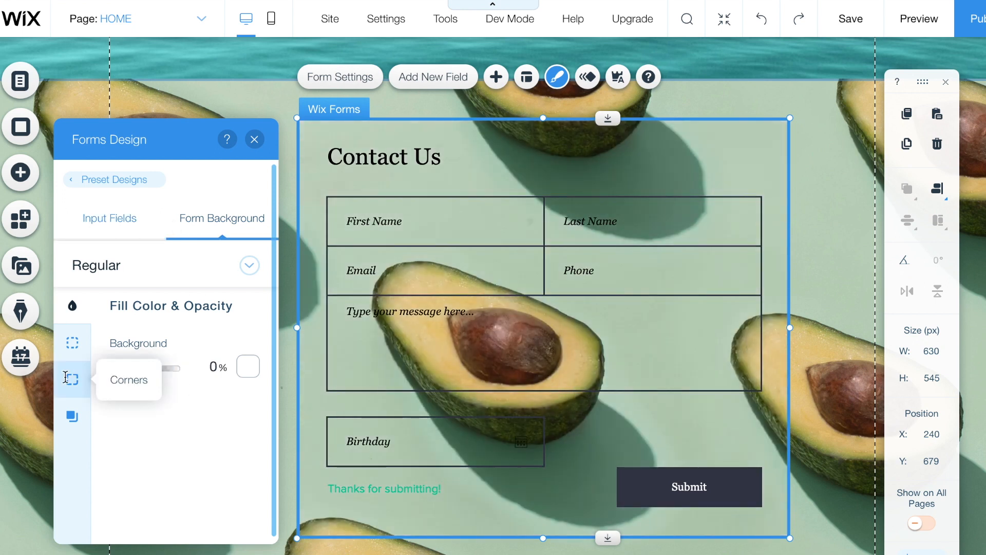
click(72, 346)
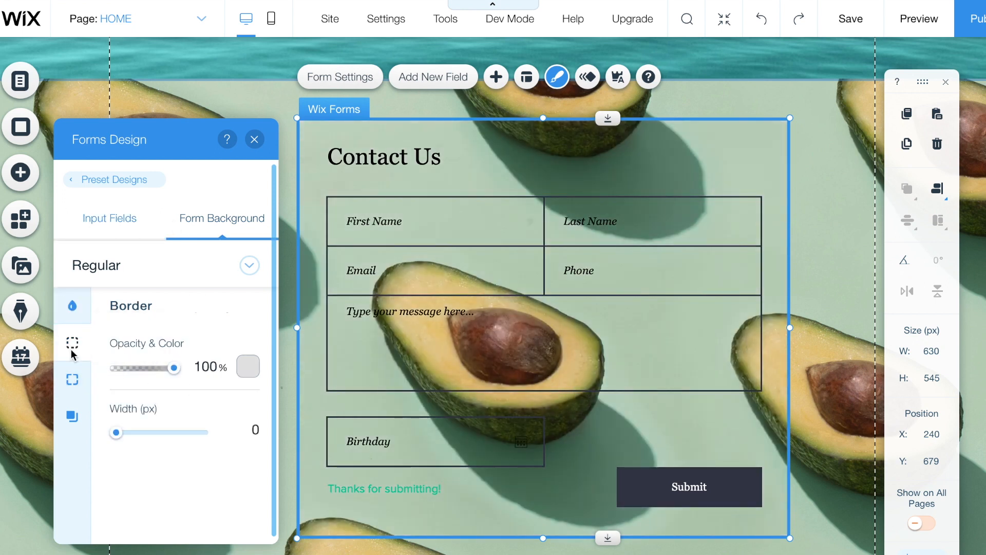
click(248, 367)
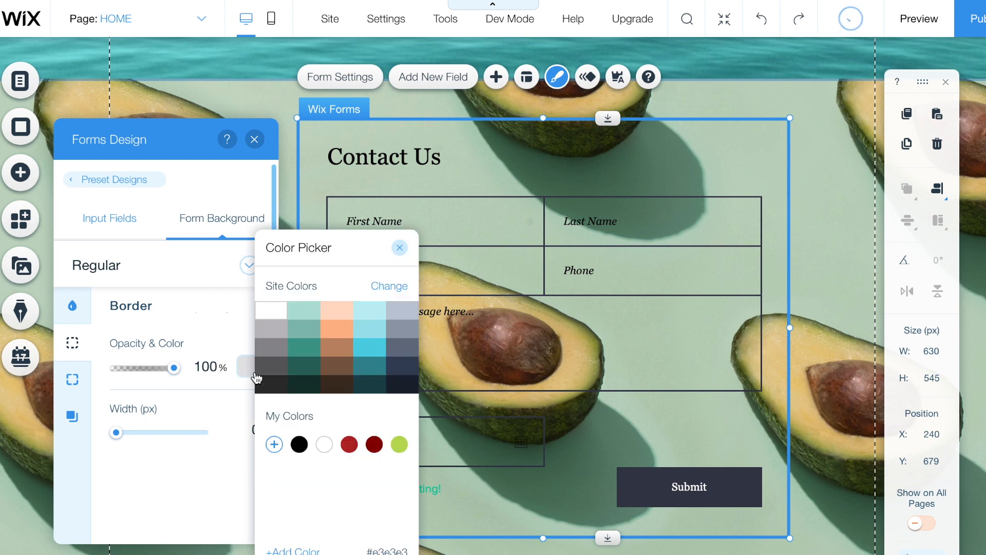
click(280, 310)
click(161, 478)
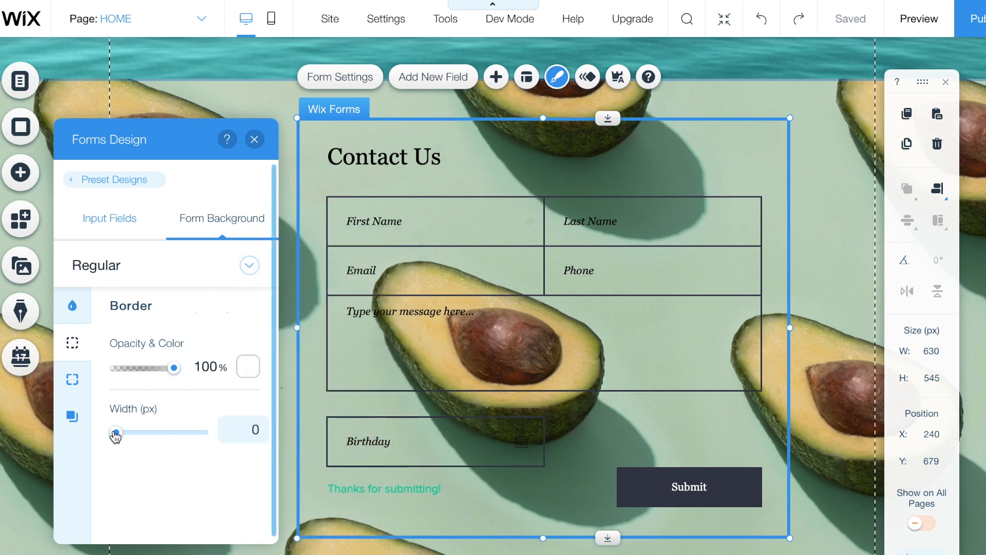
drag(116, 436, 139, 432)
click(72, 379)
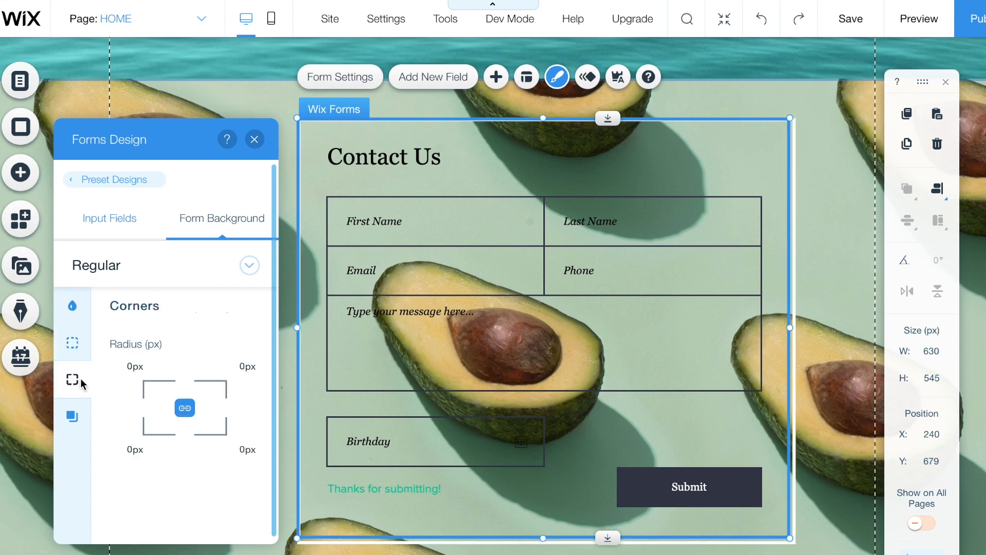
click(72, 342)
click(112, 221)
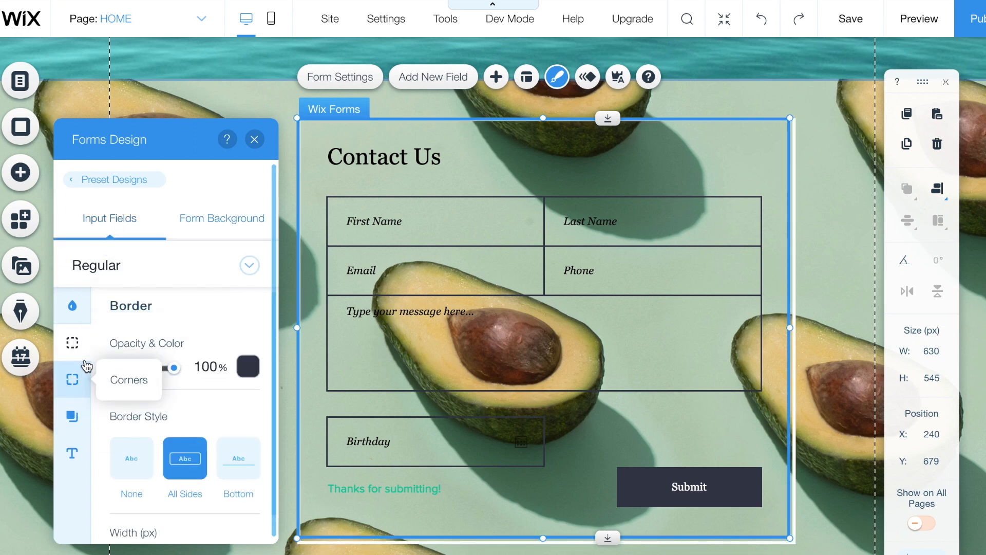
- Pick white for the input field borders and widen the border to 5 px
click(248, 364)
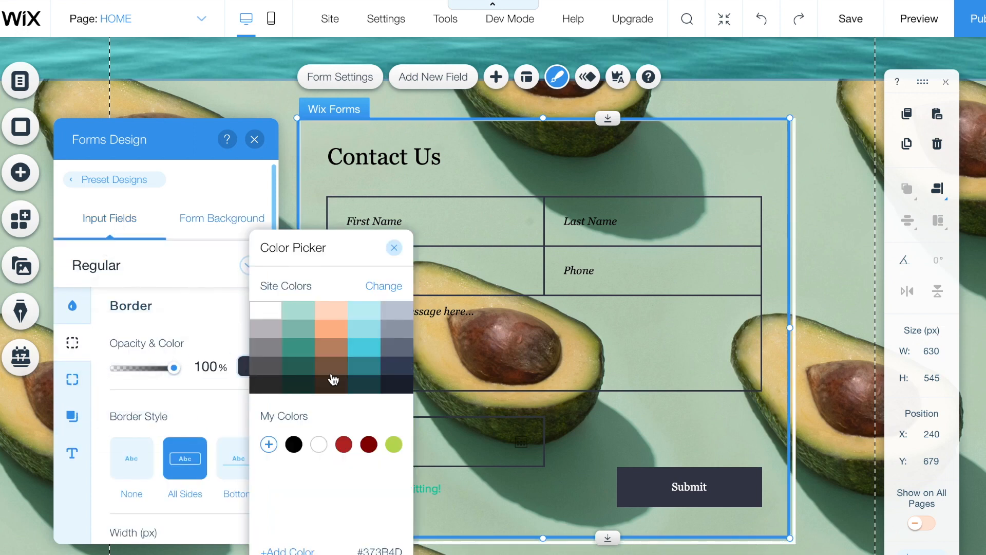
click(271, 312)
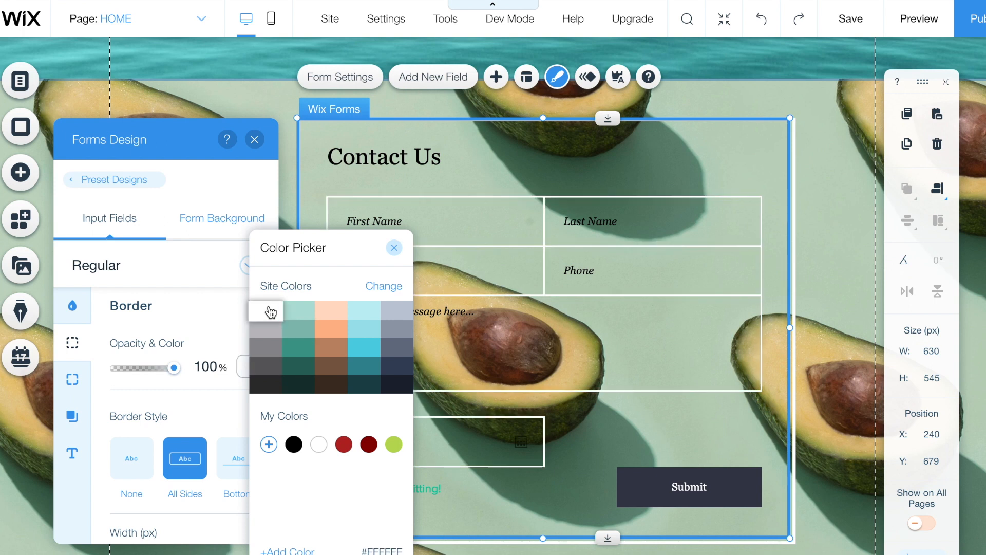
click(178, 345)
scroll(178, 345, down, 1)
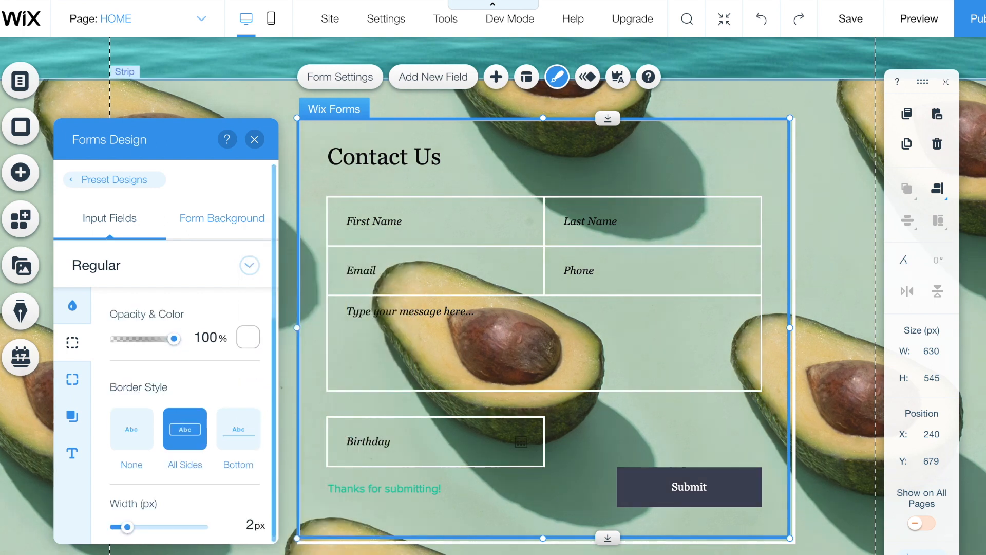
drag(129, 531, 143, 532)
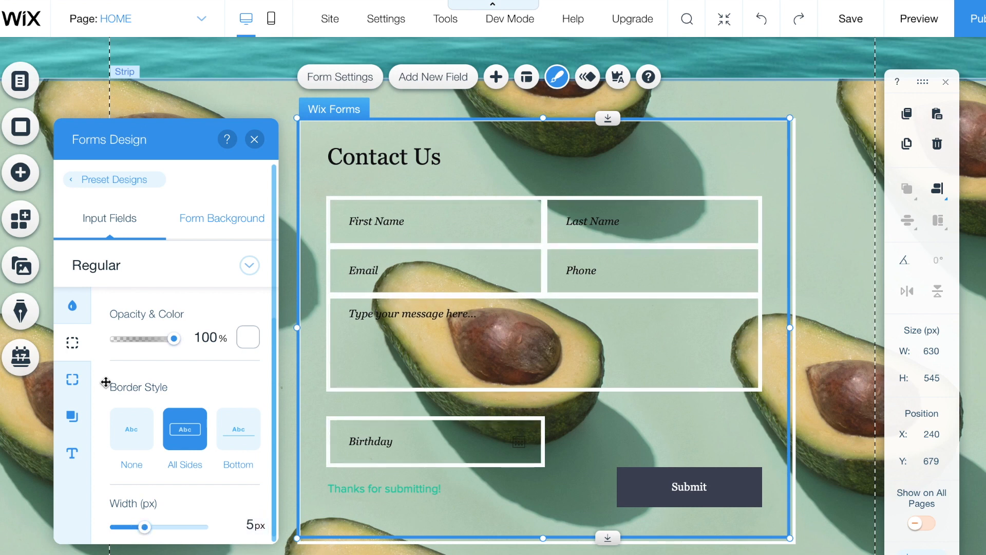
click(73, 380)
click(72, 451)
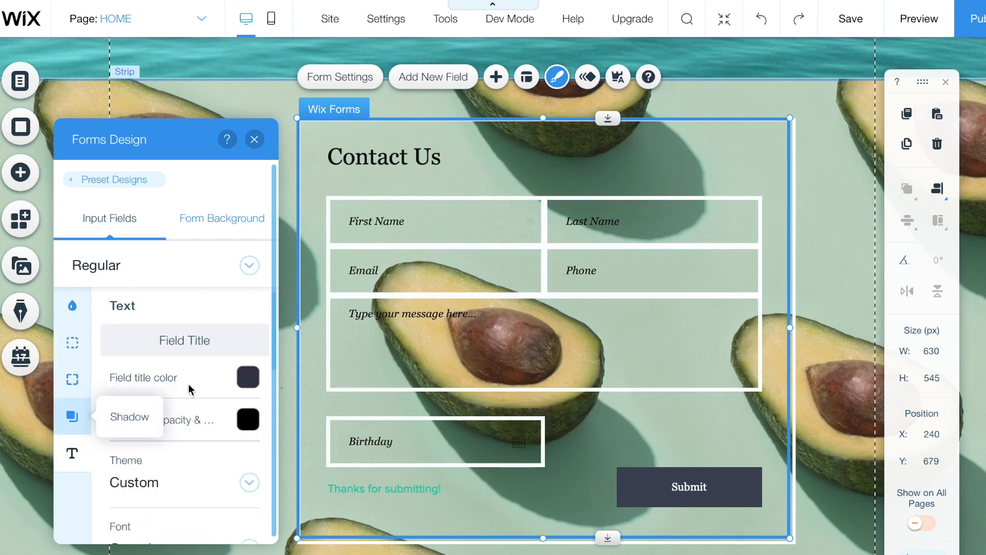
- Make the field title text and the required indicator white
scroll(200, 381, down, 1)
click(249, 343)
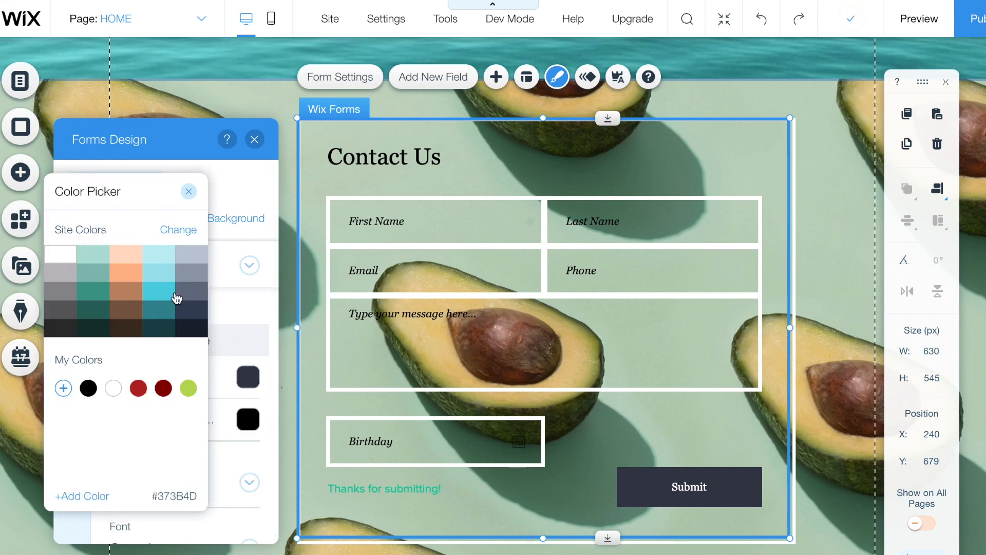
click(68, 263)
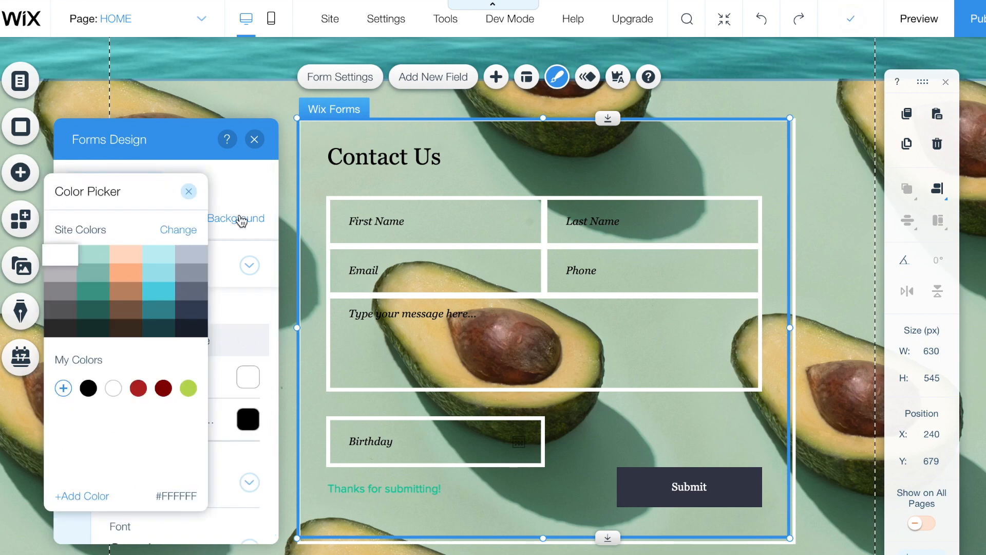
click(260, 343)
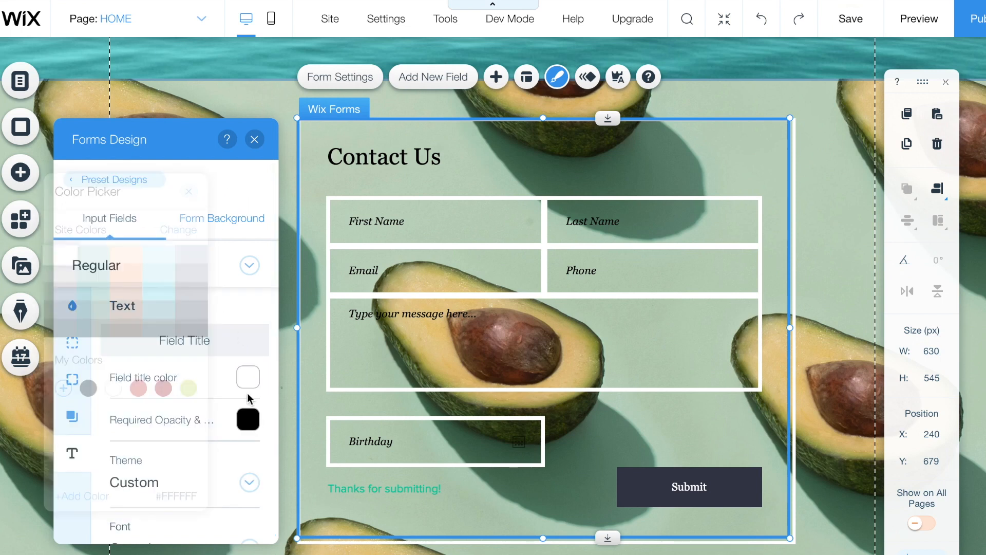
click(249, 420)
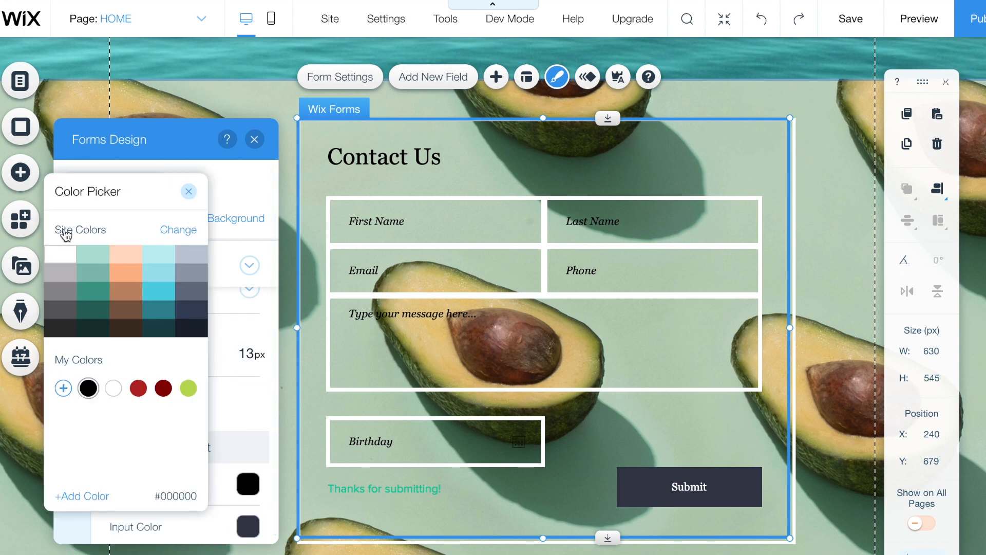
click(68, 261)
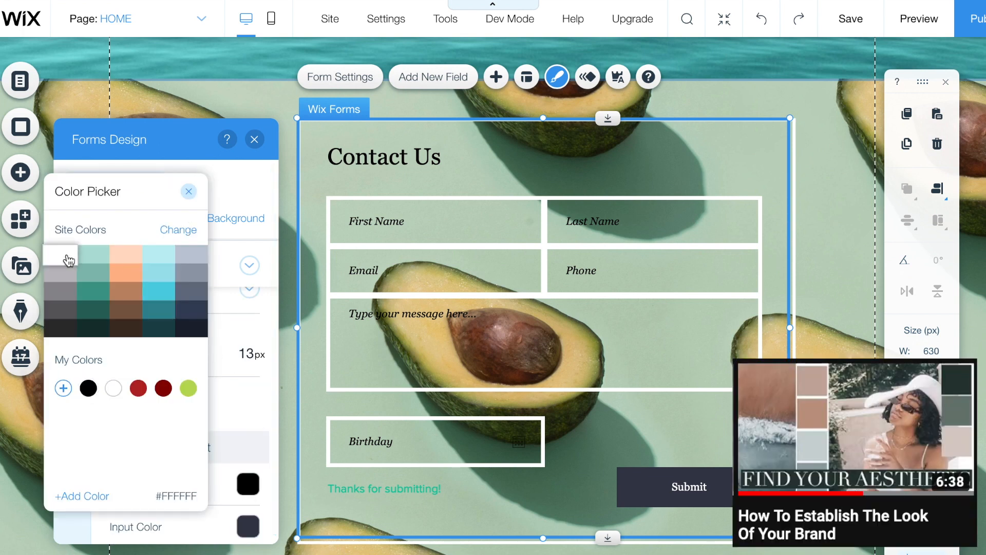
click(188, 191)
- Set the placeholder text colour to white
scroll(180, 409, down, 4)
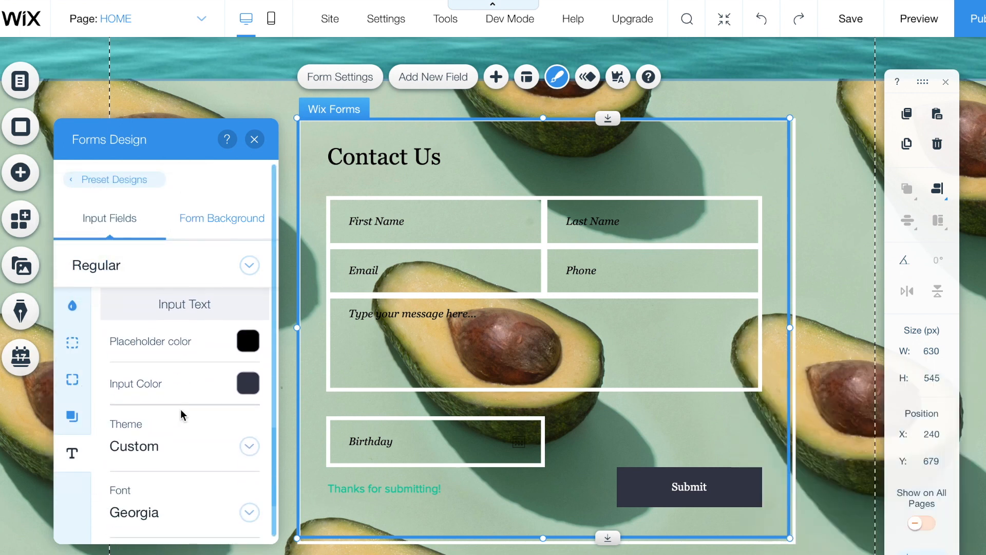
scroll(181, 409, up, 3)
scroll(180, 409, up, 1)
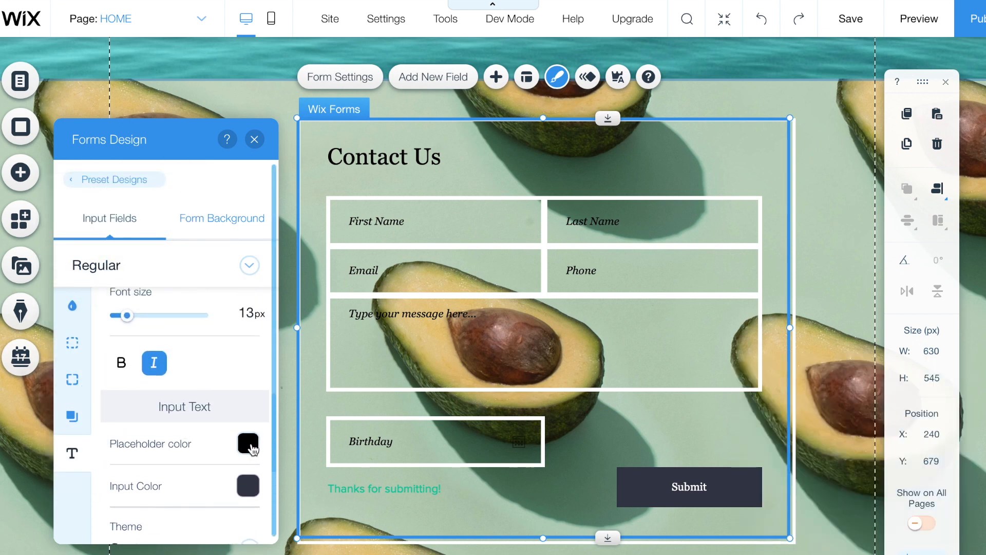
click(249, 443)
click(62, 255)
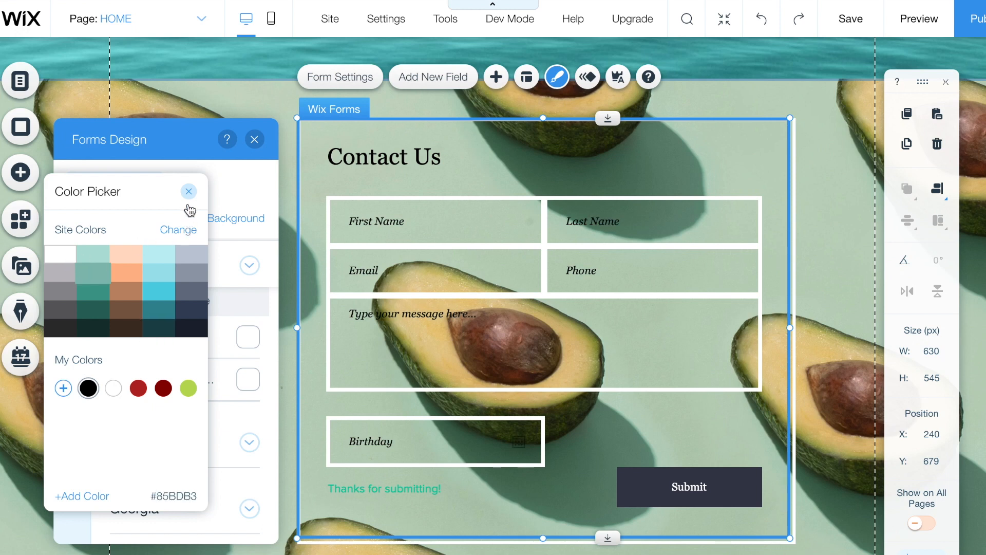
click(190, 193)
- Set the typed input text colour to white
scroll(198, 369, down, 1)
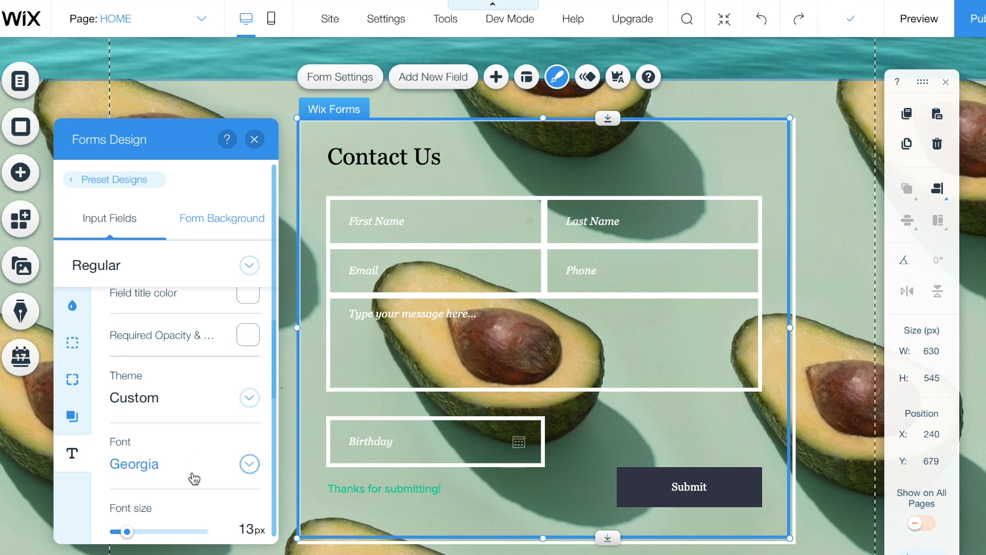
scroll(193, 473, down, 1)
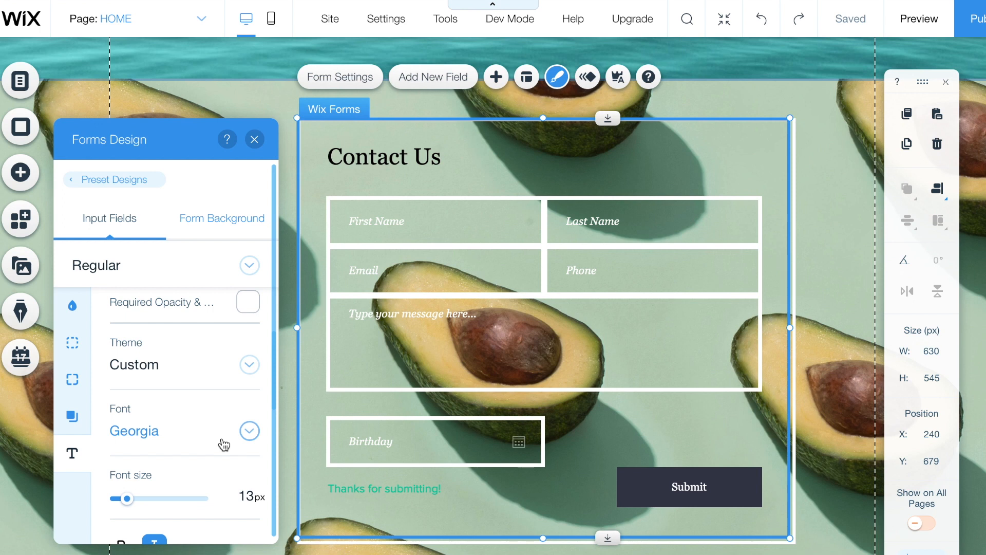
scroll(236, 447, down, 3)
scroll(238, 447, up, 2)
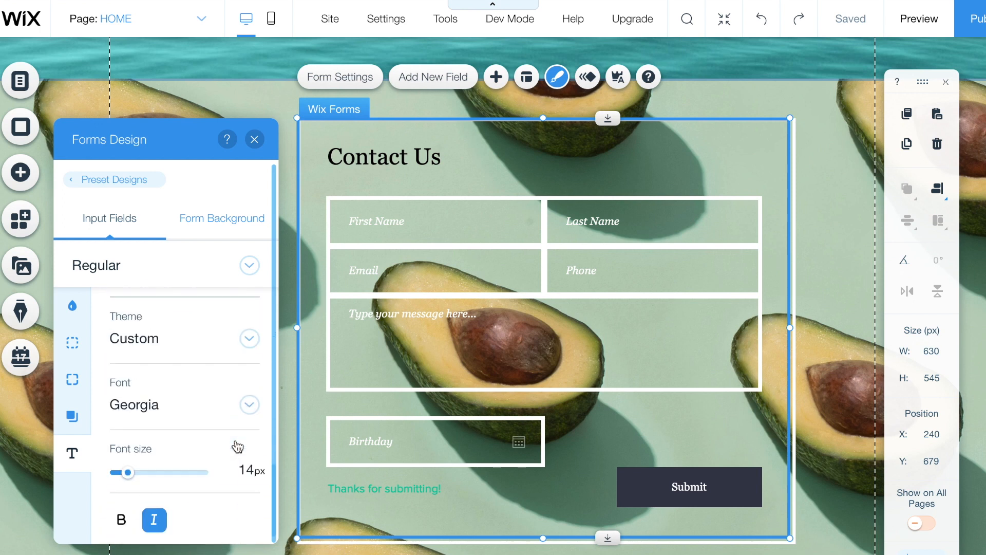
scroll(238, 447, up, 1)
click(247, 311)
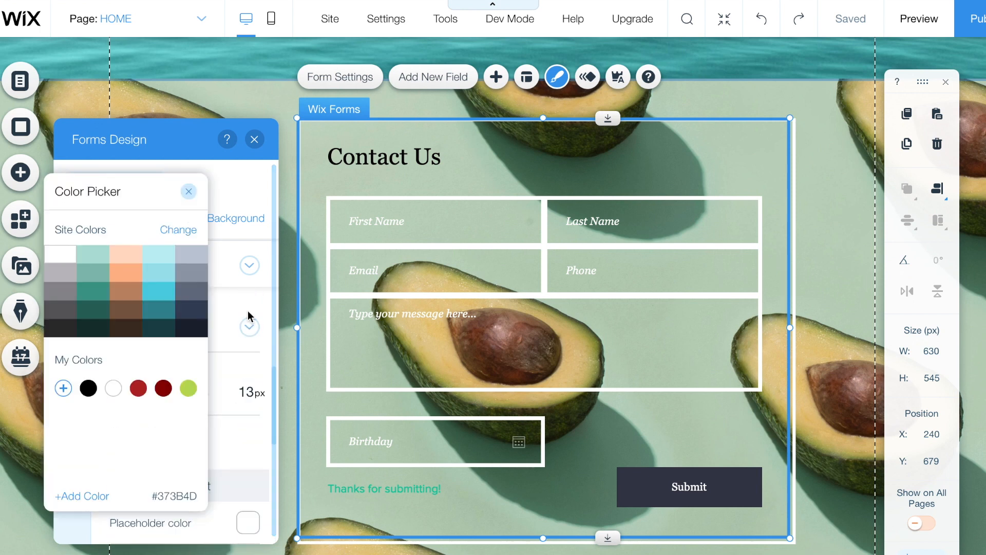
click(60, 254)
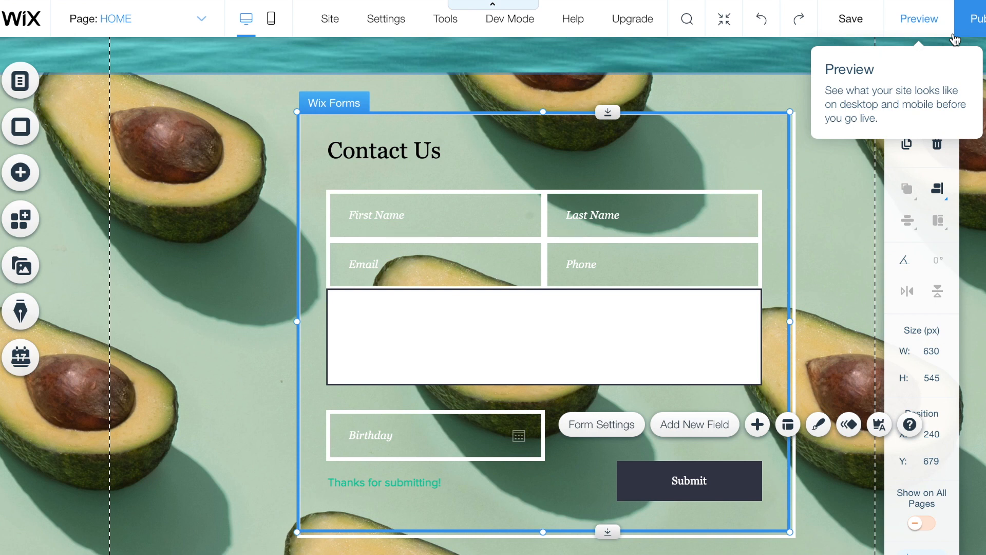
- Set the fields' Hover-state background opacity to 0%, then preview the site
click(202, 265)
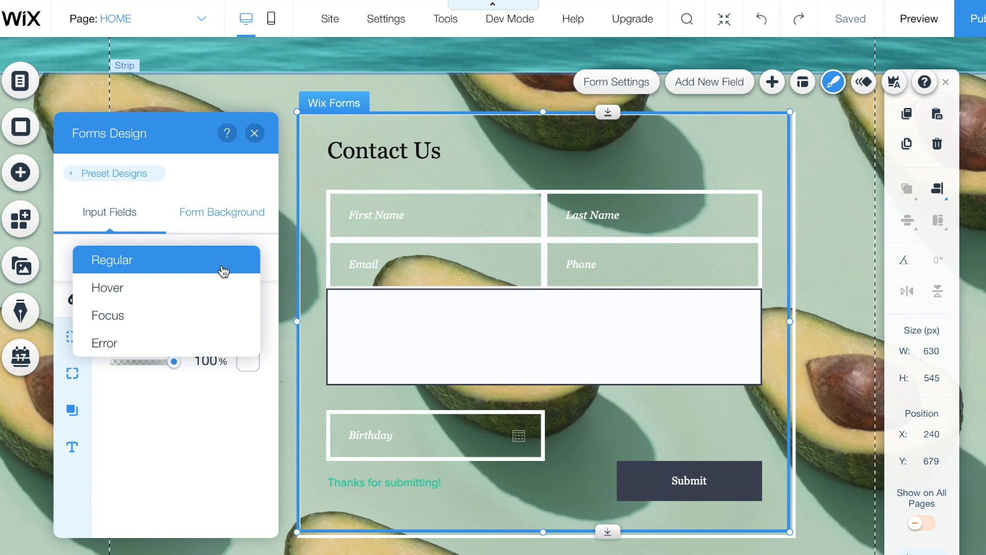
click(220, 292)
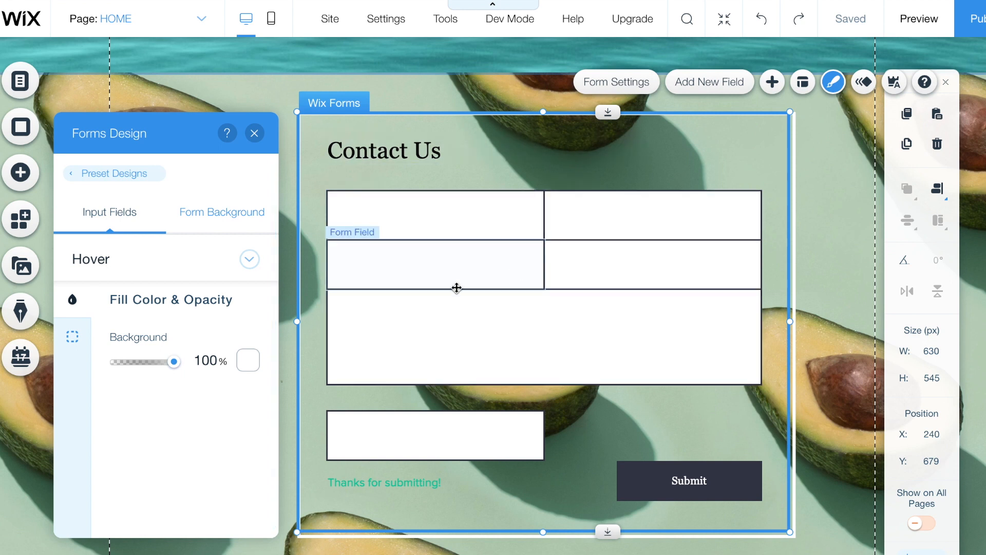
drag(161, 371, 96, 363)
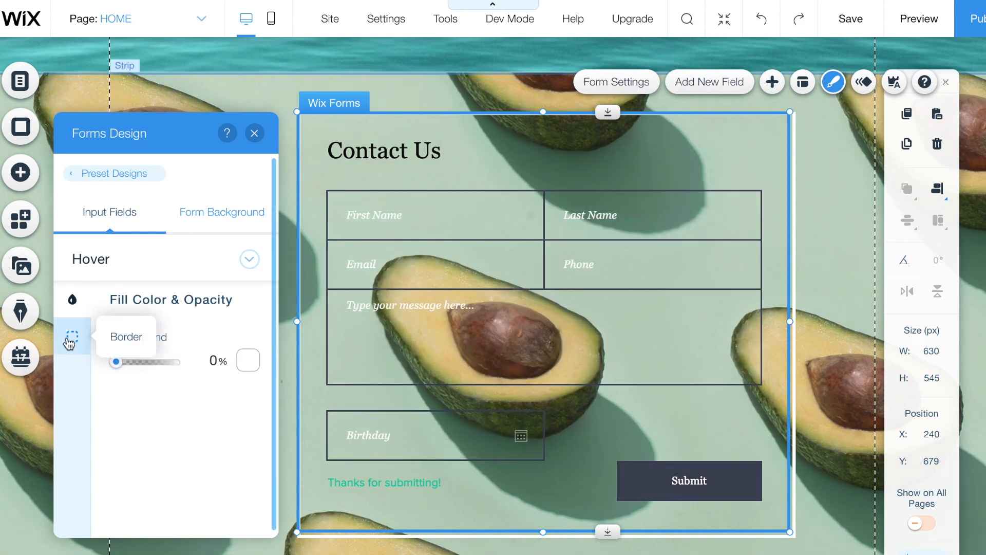
click(66, 337)
click(923, 19)
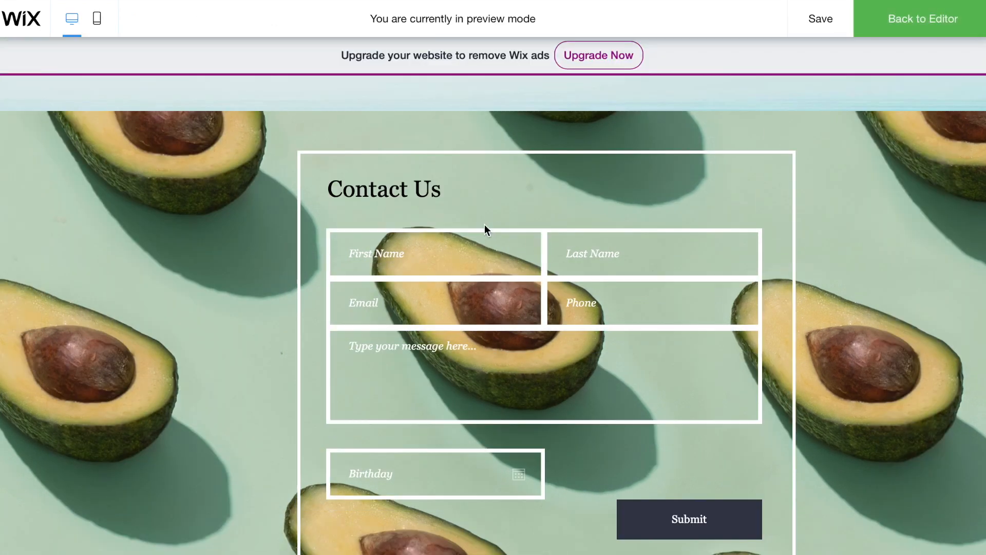
- Test the Last Name, message and Birthday fields and the Submit button in preview
click(629, 253)
click(463, 303)
click(465, 374)
scroll(463, 401, down, 2)
click(461, 418)
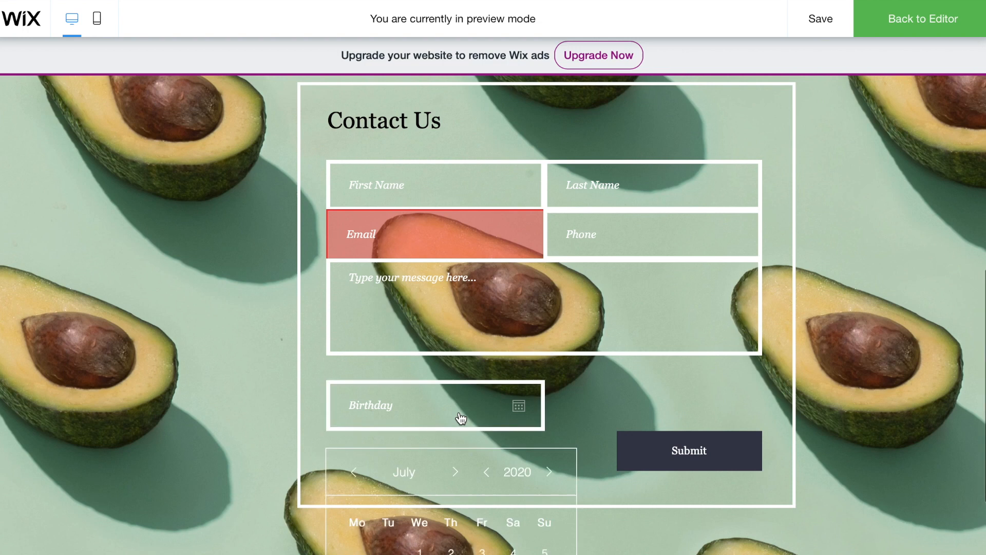
scroll(602, 440, down, 2)
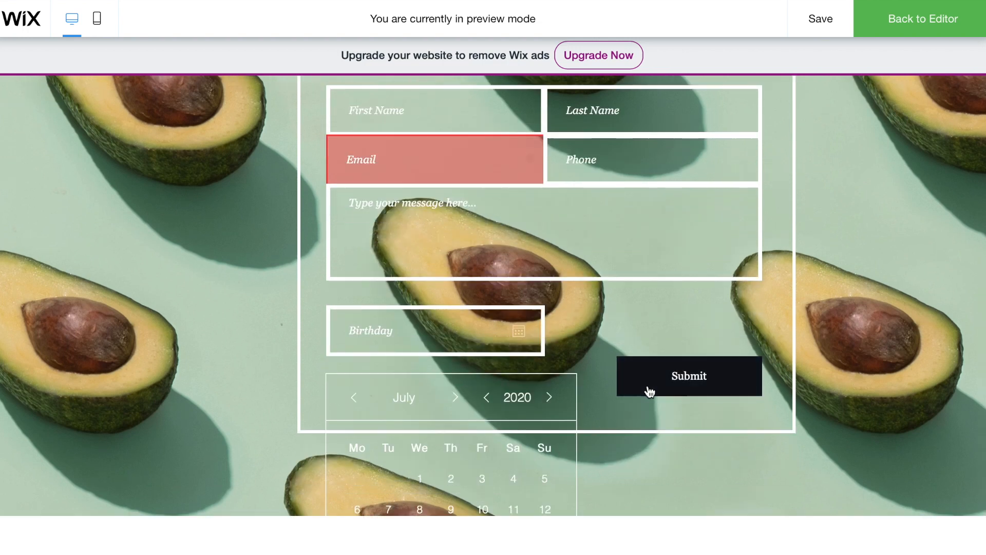
click(649, 390)
scroll(827, 283, up, 10)
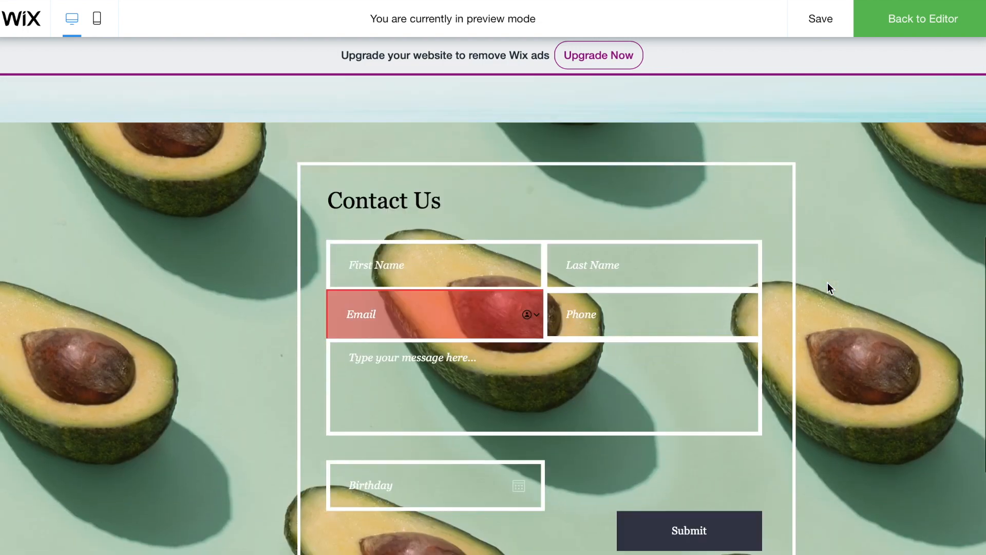
scroll(827, 283, down, 7)
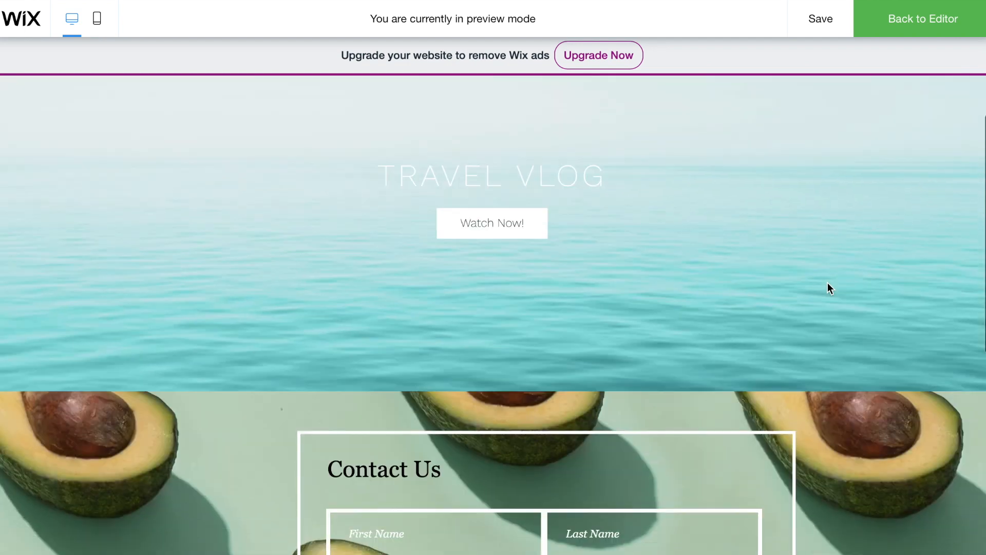
scroll(827, 282, down, 5)
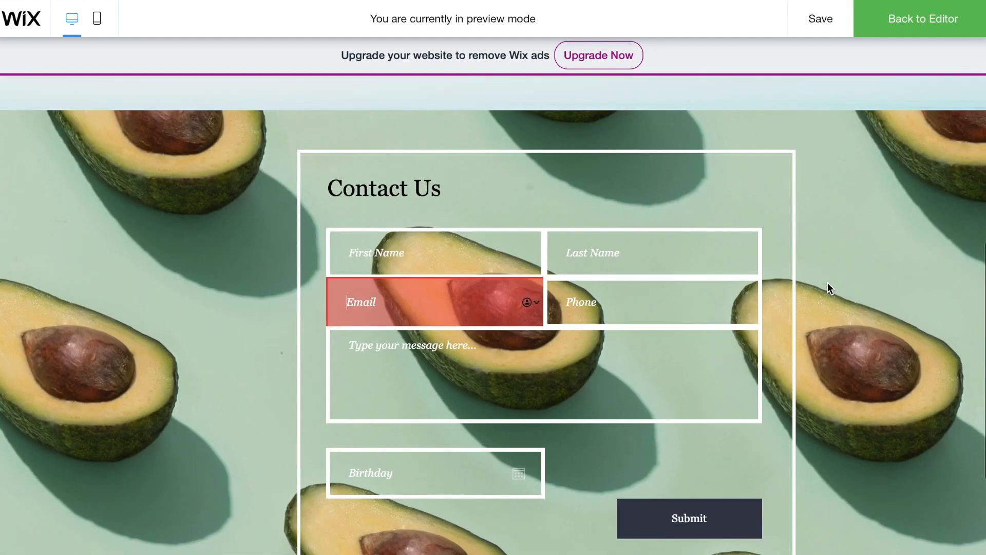
scroll(828, 282, up, 12)
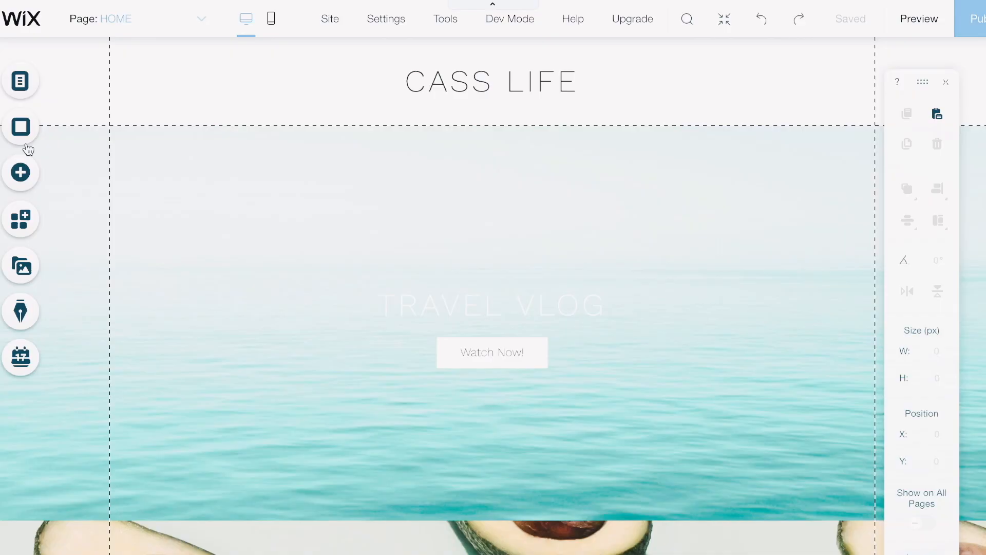
- Add a blank page named PORTFOLIO from Menus & Pages and close the Site Menu
click(19, 80)
click(20, 80)
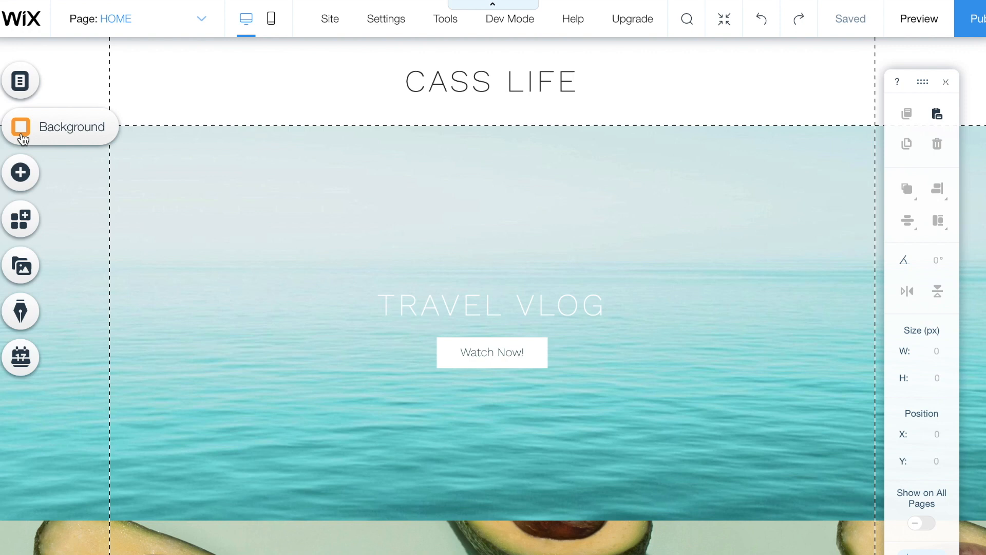
click(19, 92)
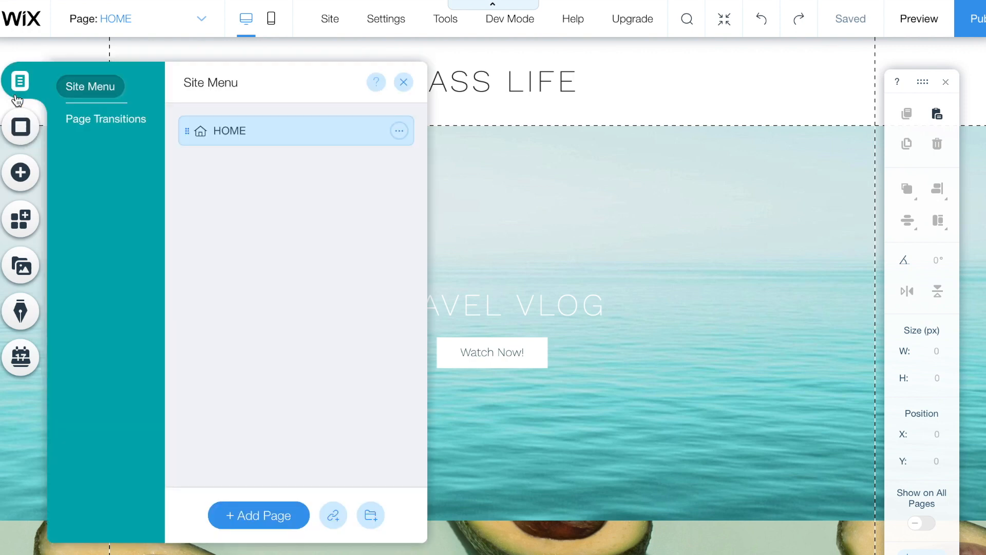
click(275, 519)
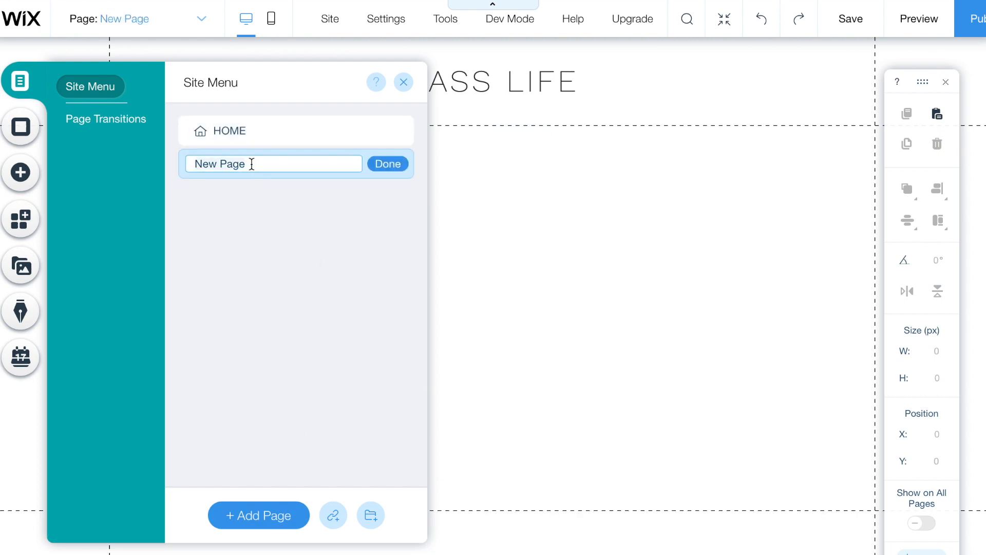
text(PORTFOLIO)
click(399, 169)
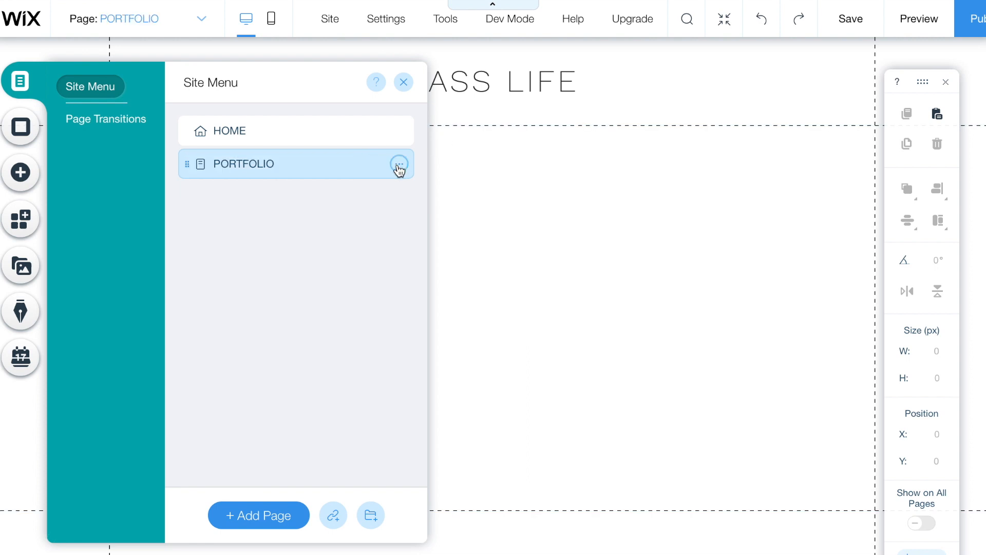
click(405, 83)
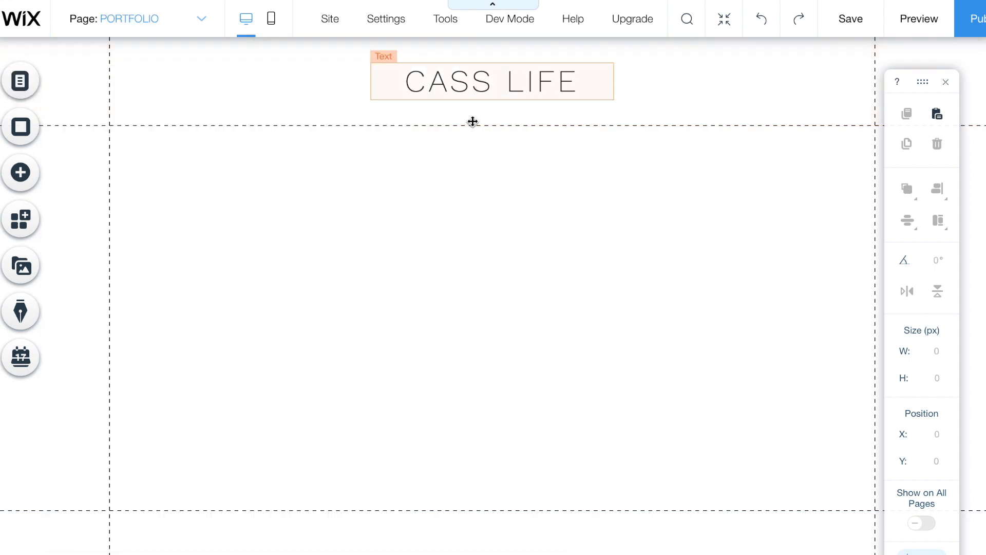
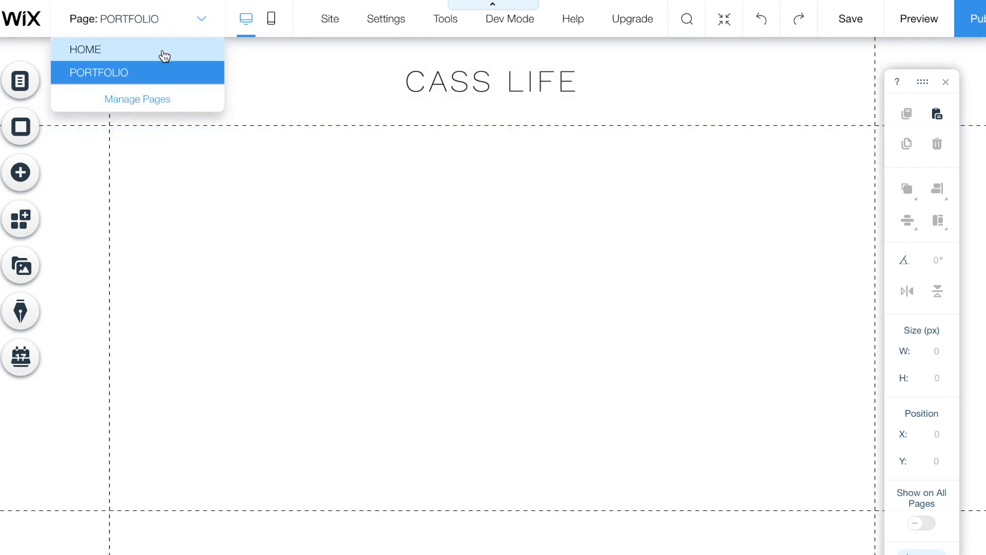
- On the HOME page, drag the first Themed Menu from Add > Menu into the header beneath CASS LIFE
click(165, 56)
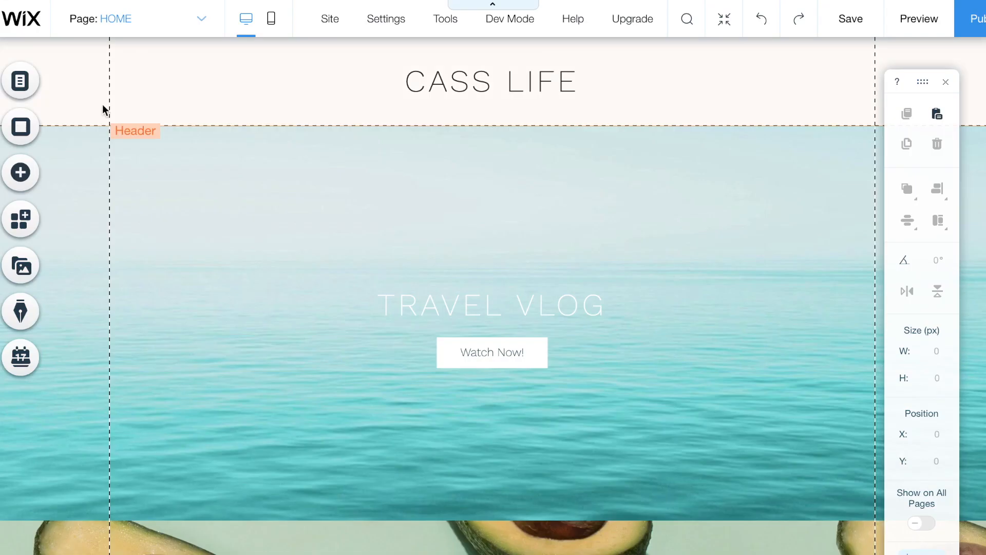
click(21, 173)
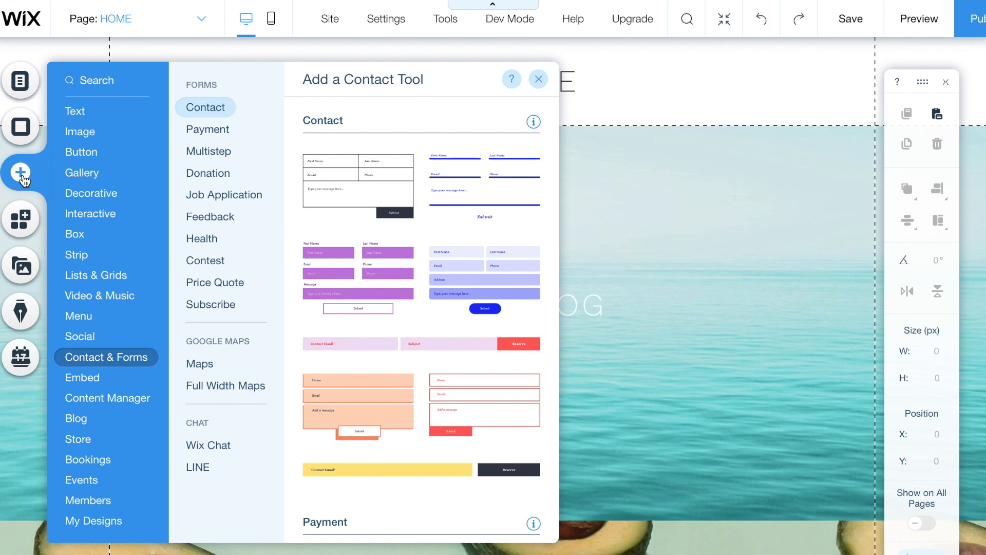
click(99, 319)
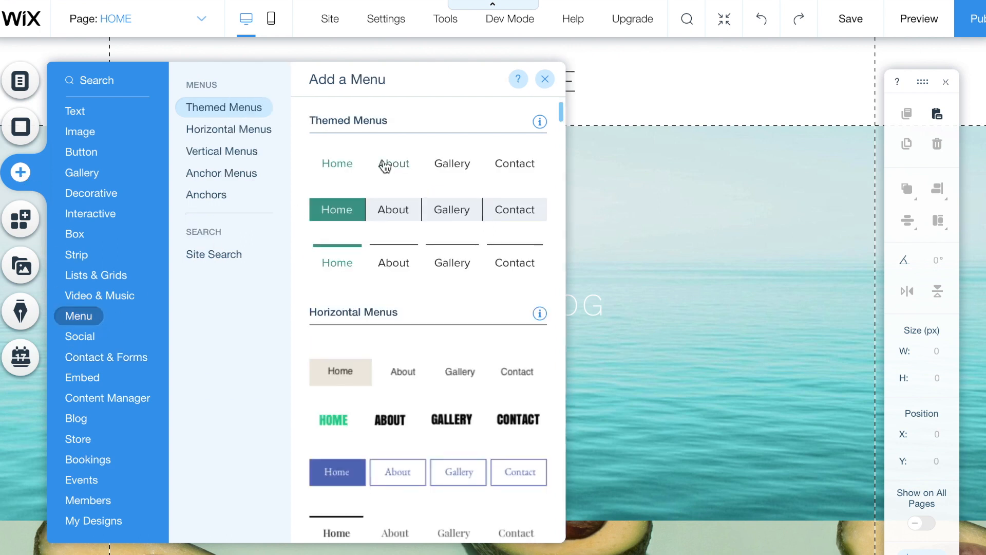
scroll(362, 226, down, 2)
scroll(380, 281, up, 2)
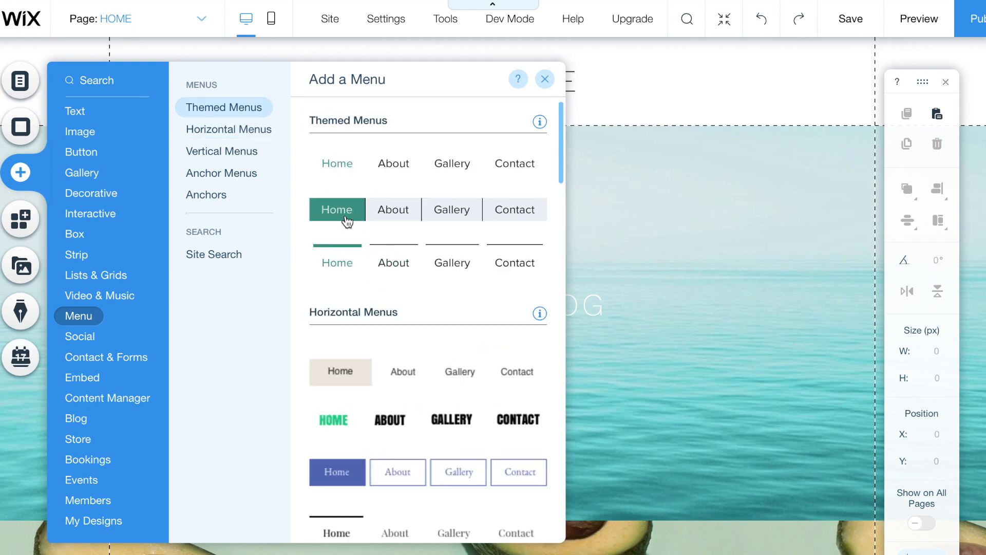
drag(439, 169, 247, 120)
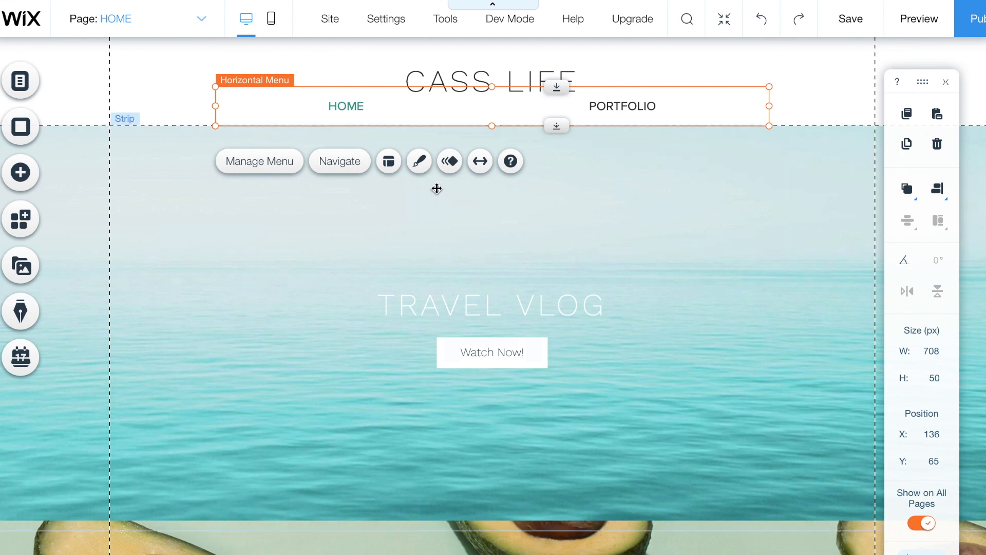
- Open the menu's Customize Design text and font settings, then preview and follow the PORTFOLIO link
click(420, 161)
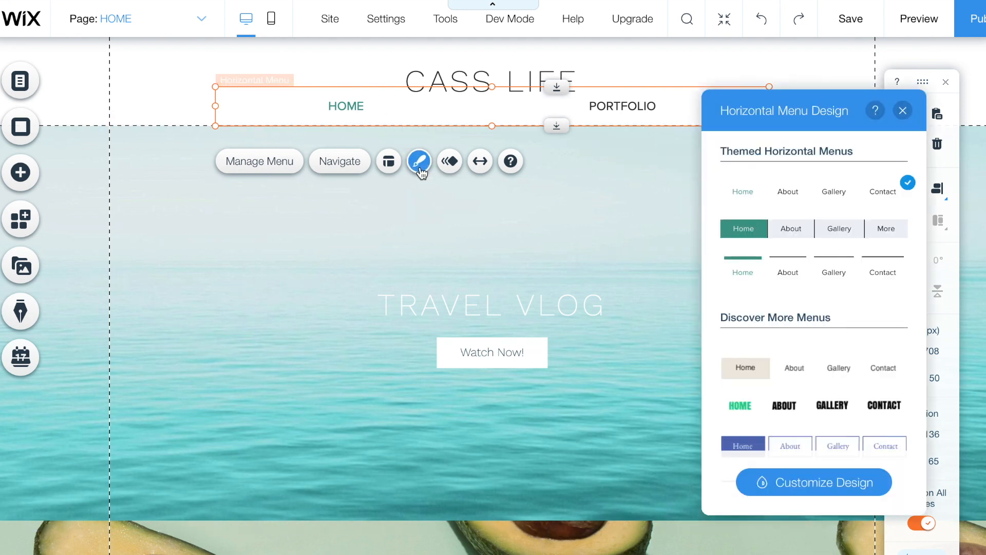
click(763, 494)
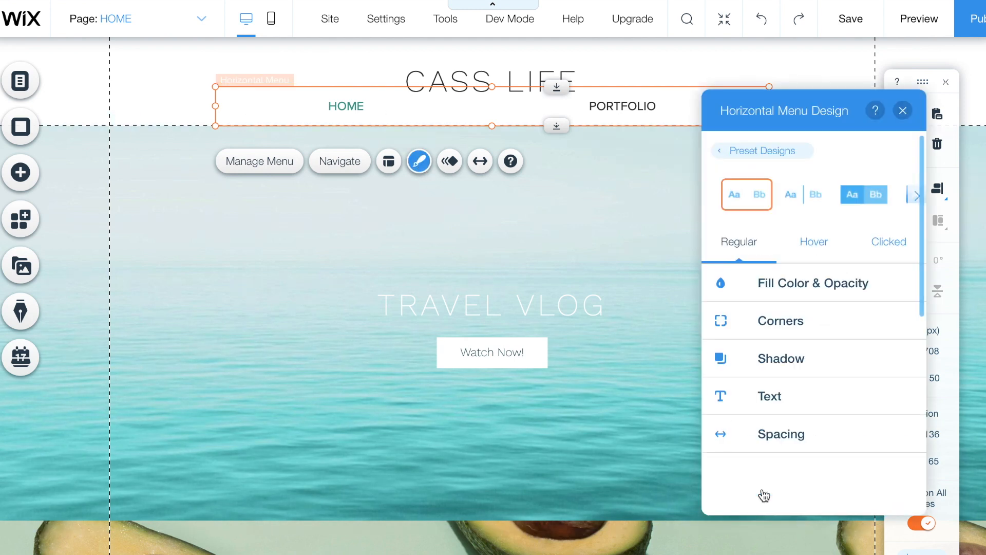
click(800, 405)
scroll(804, 412, down, 2)
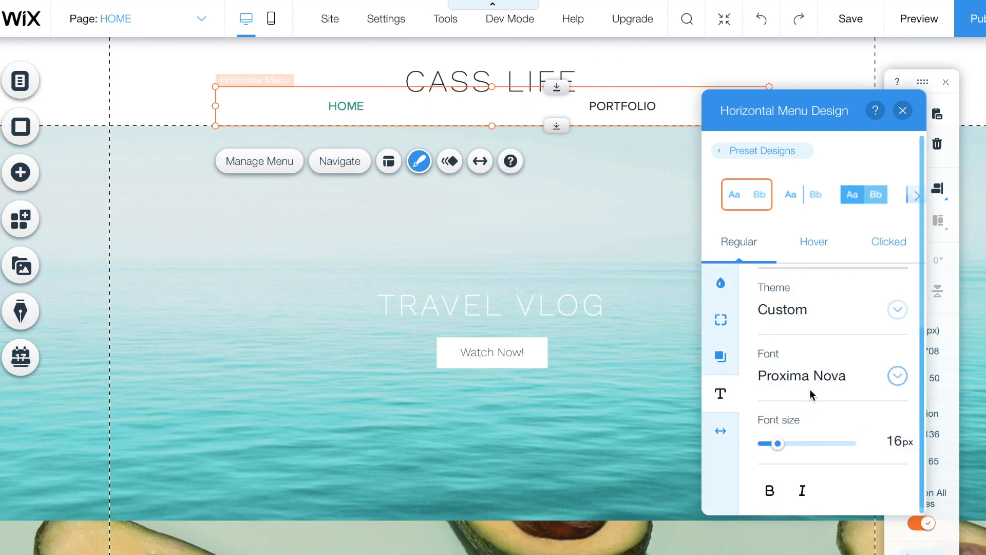
click(809, 387)
click(920, 18)
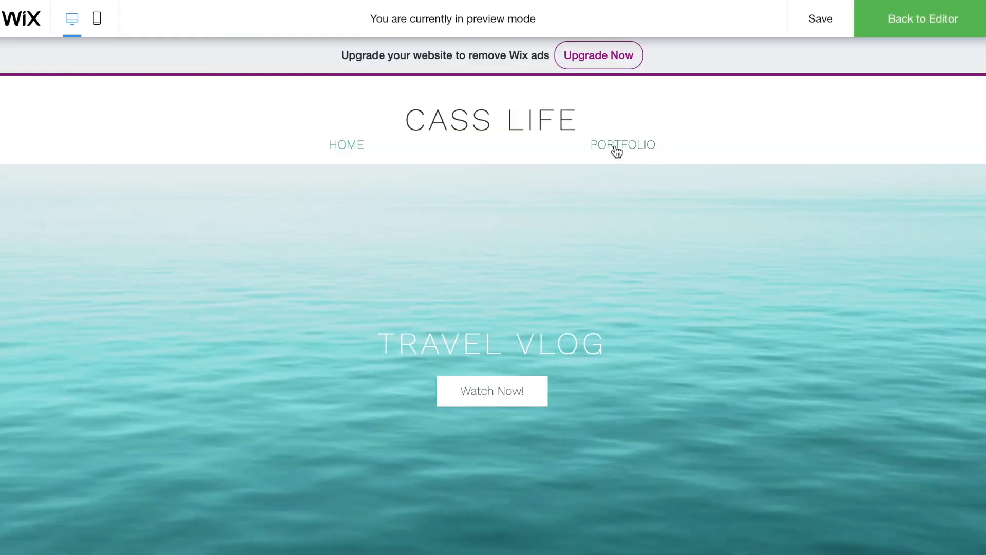
click(617, 152)
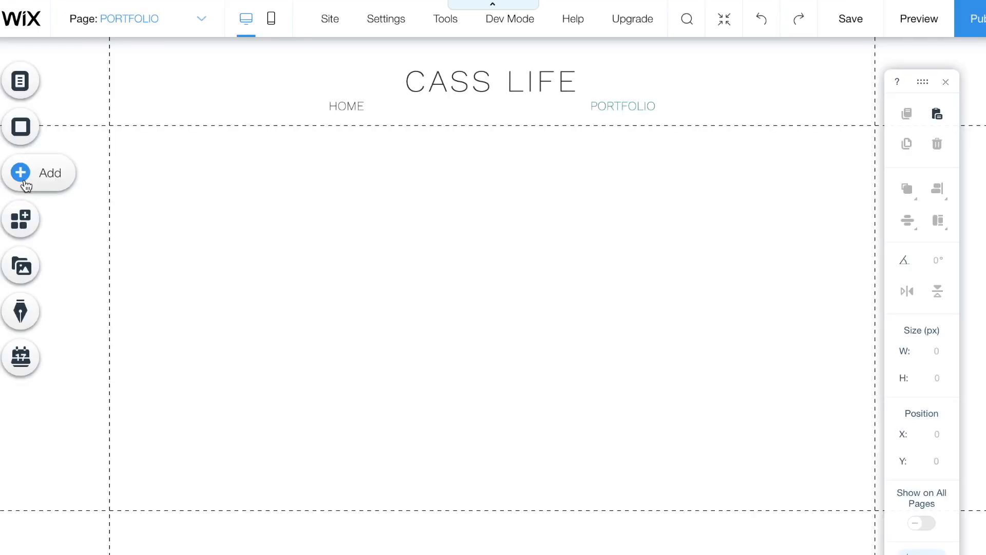
- Drag the Showcase pro gallery onto the PORTFOLIO page and stretch it 1216×464 px below the header
click(26, 185)
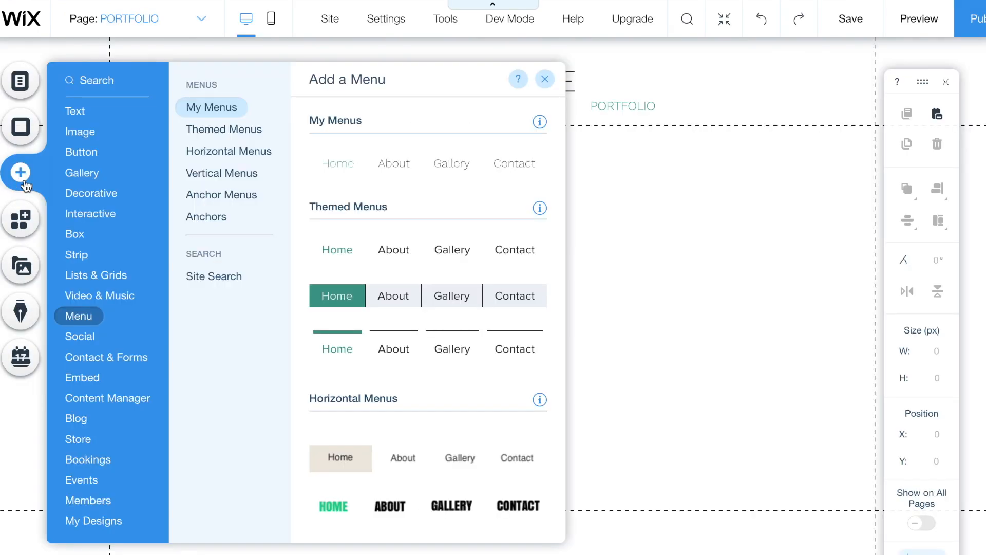
mouse_move(94, 173)
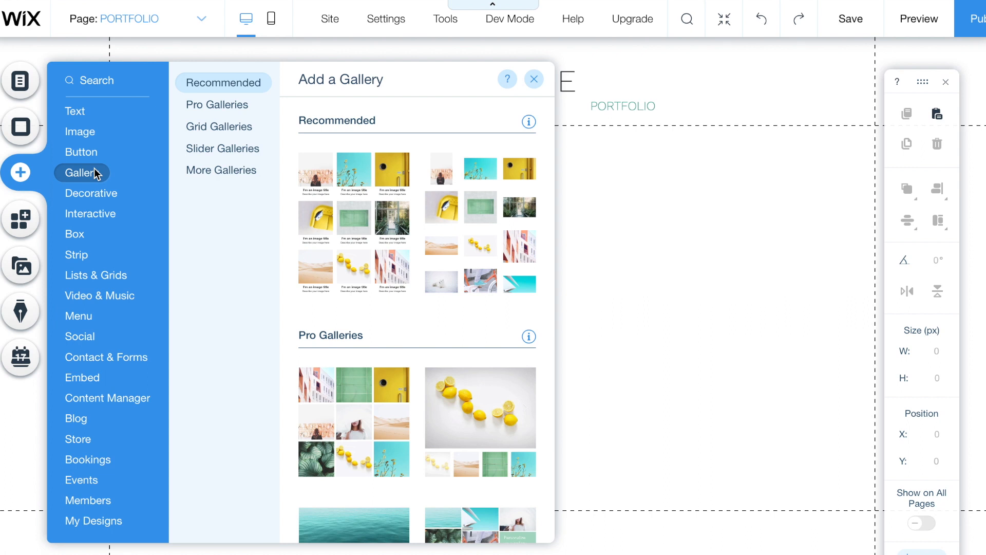
scroll(354, 404, down, 10)
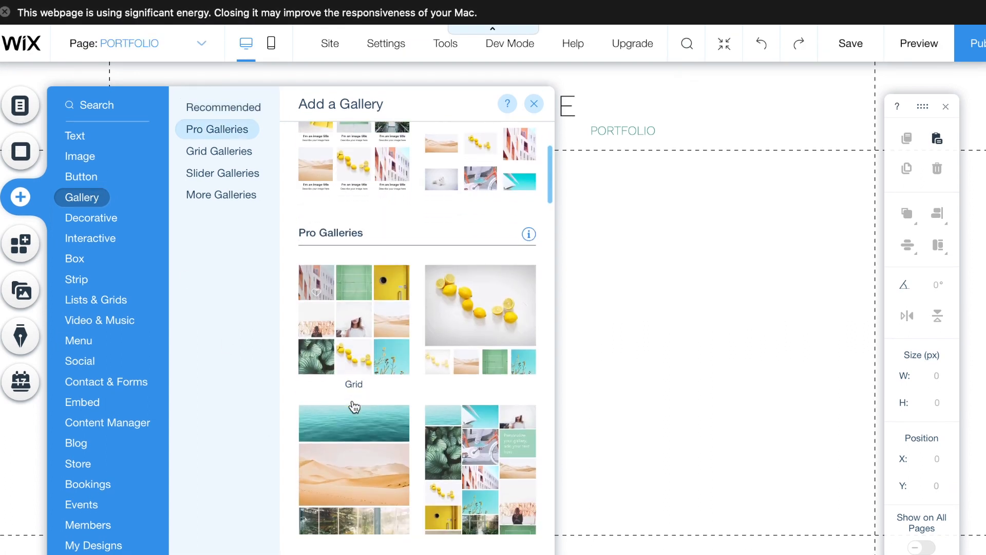
scroll(355, 404, down, 5)
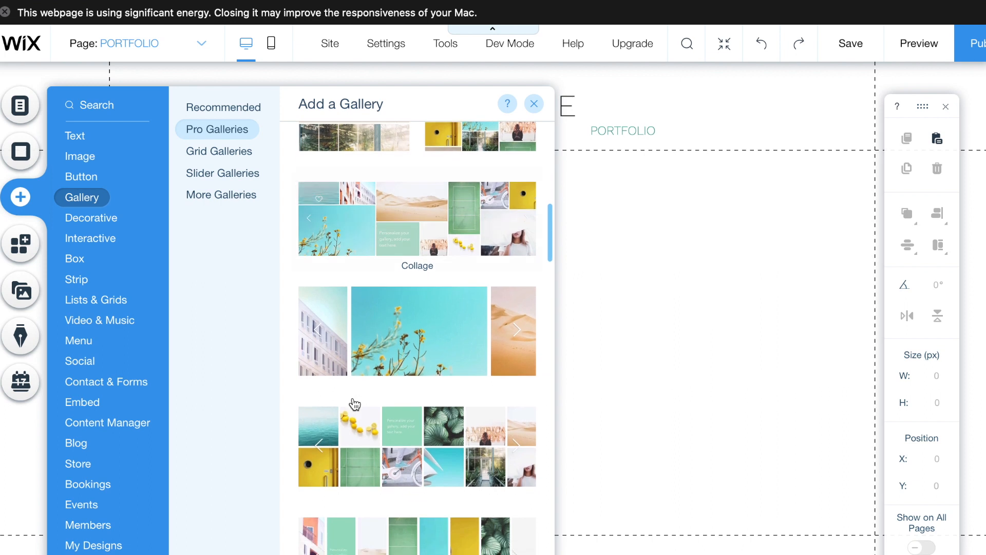
scroll(355, 404, down, 2)
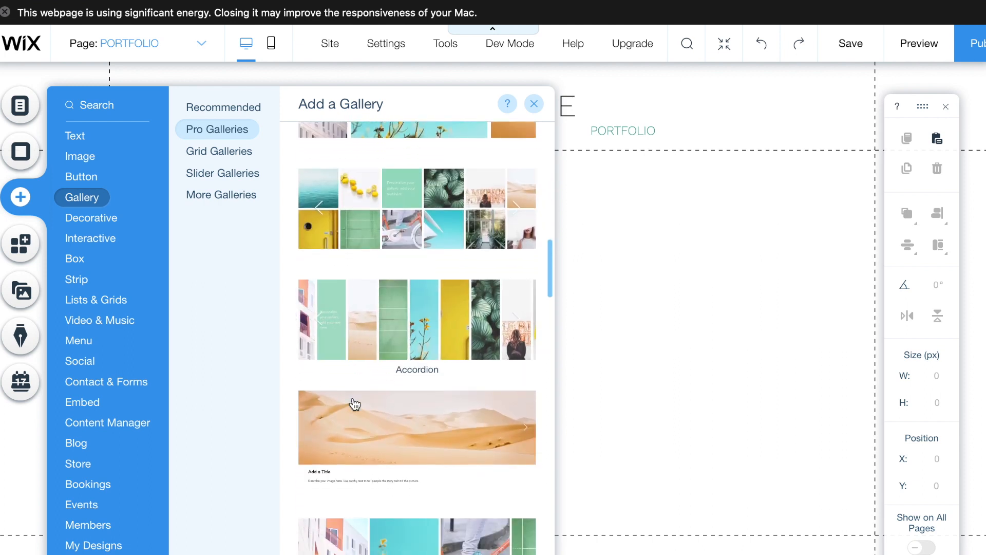
scroll(355, 404, up, 2)
scroll(393, 262, up, 1)
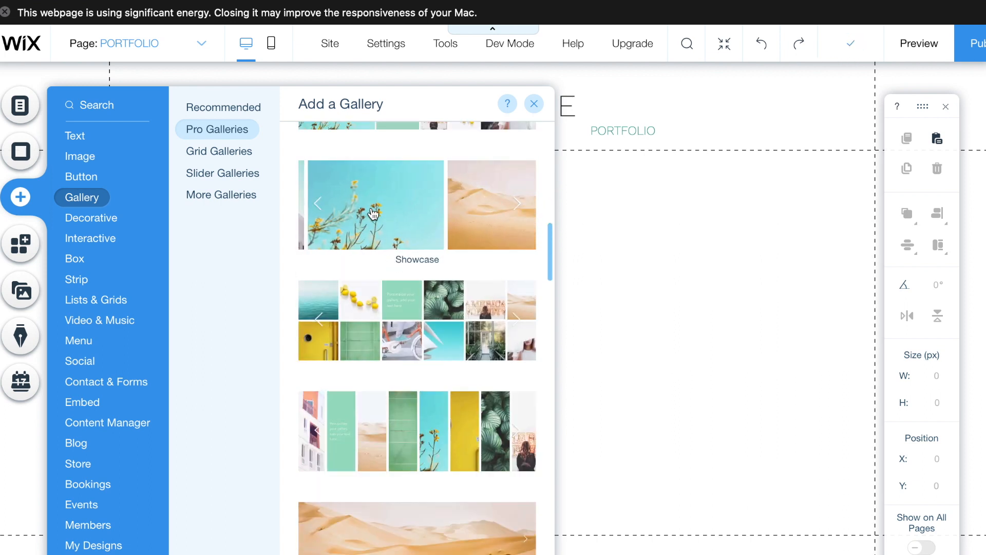
drag(514, 248, 674, 292)
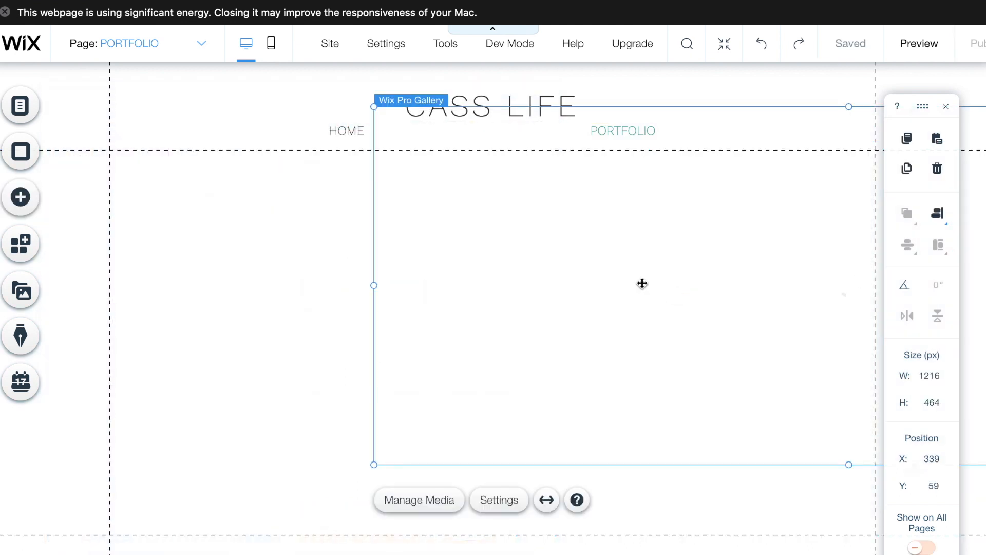
drag(489, 349, 396, 359)
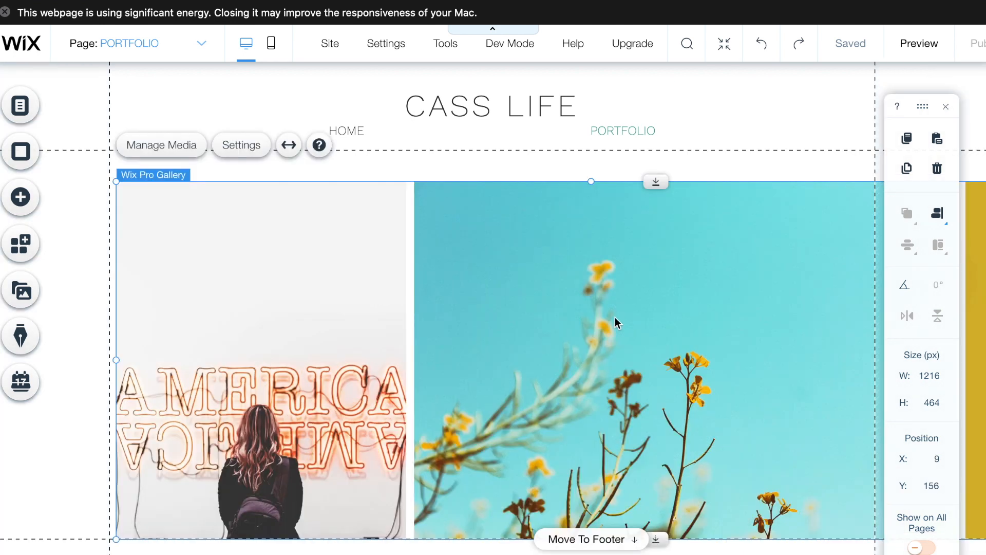
drag(616, 322, 513, 299)
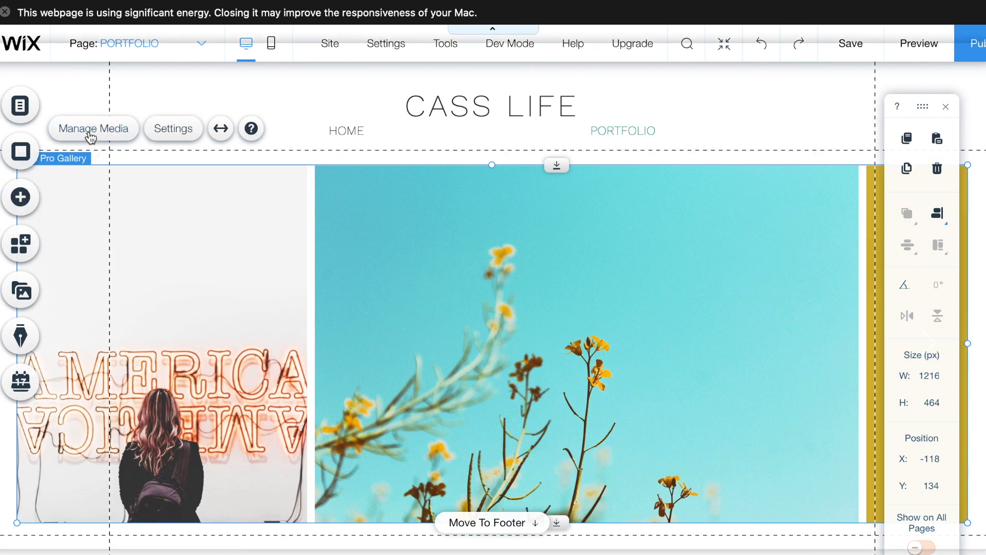
- Delete the neon, flower, yellow sofa, tennis court and greenhouse sample images from the gallery organizer
click(90, 129)
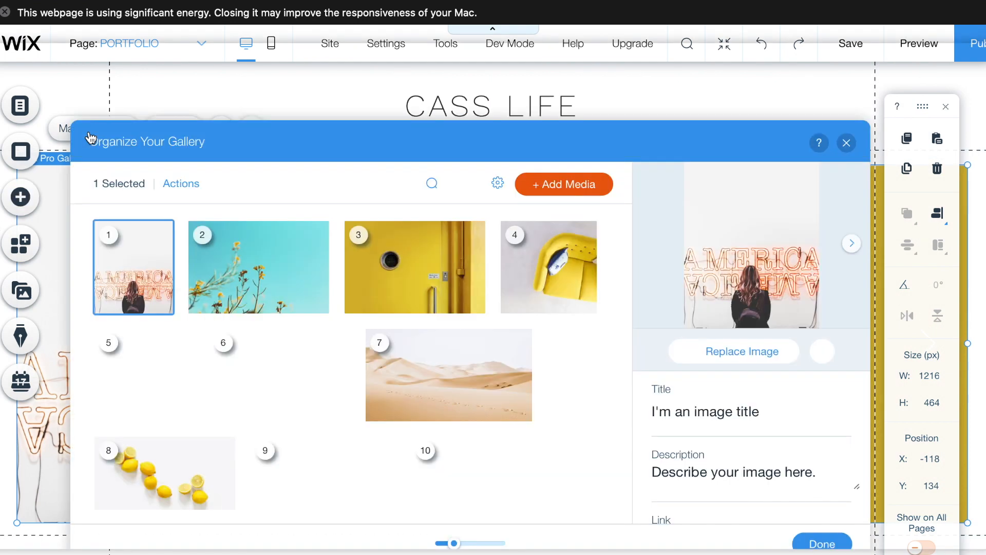
click(159, 303)
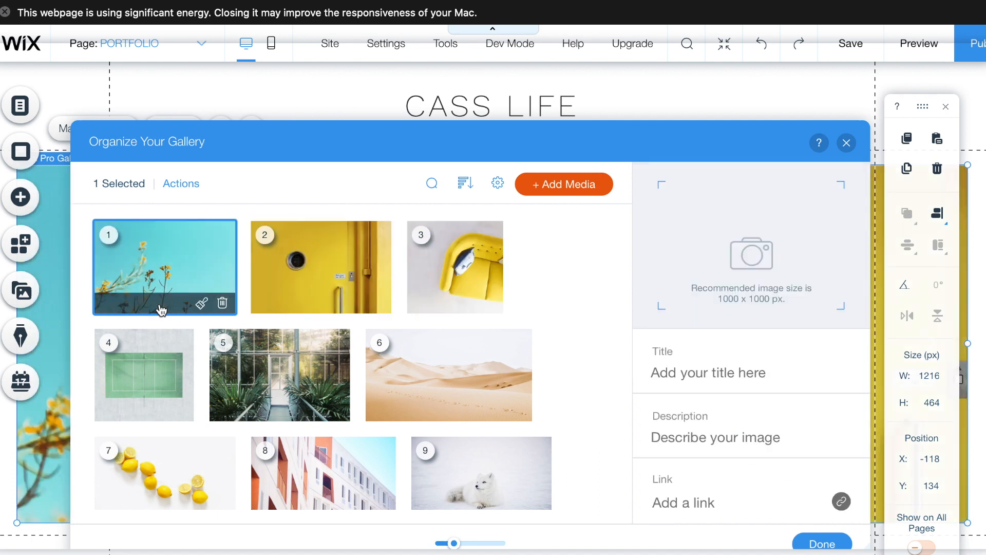
click(224, 303)
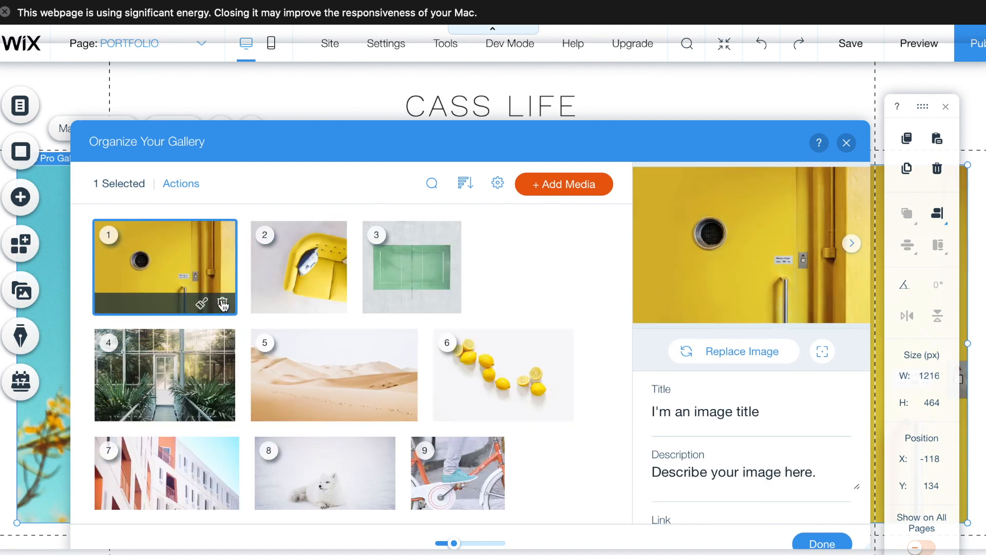
click(181, 304)
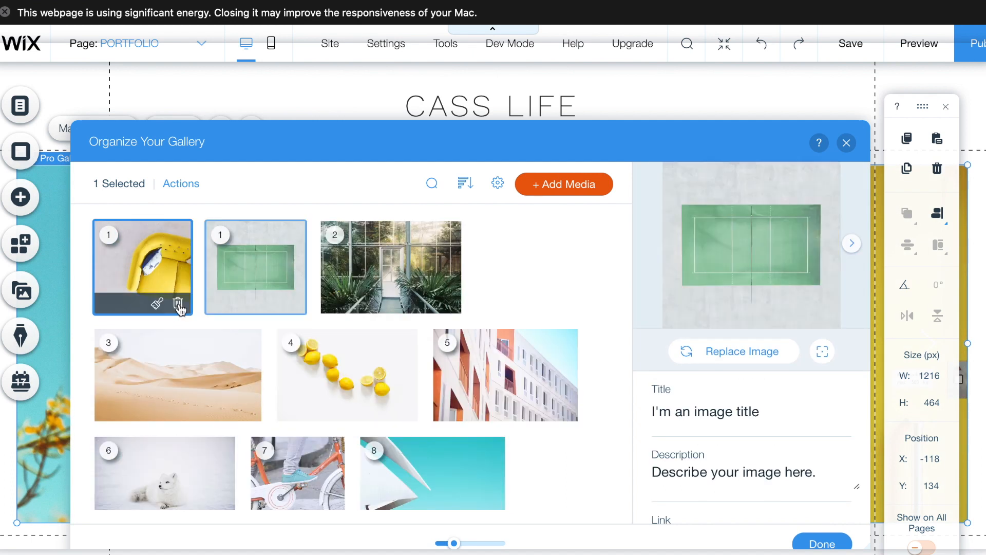
click(181, 304)
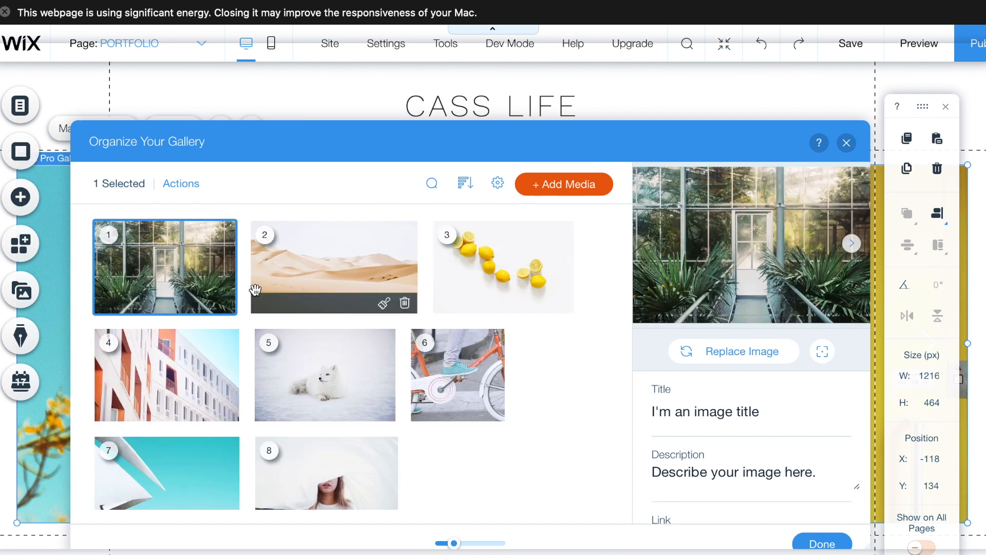
click(223, 305)
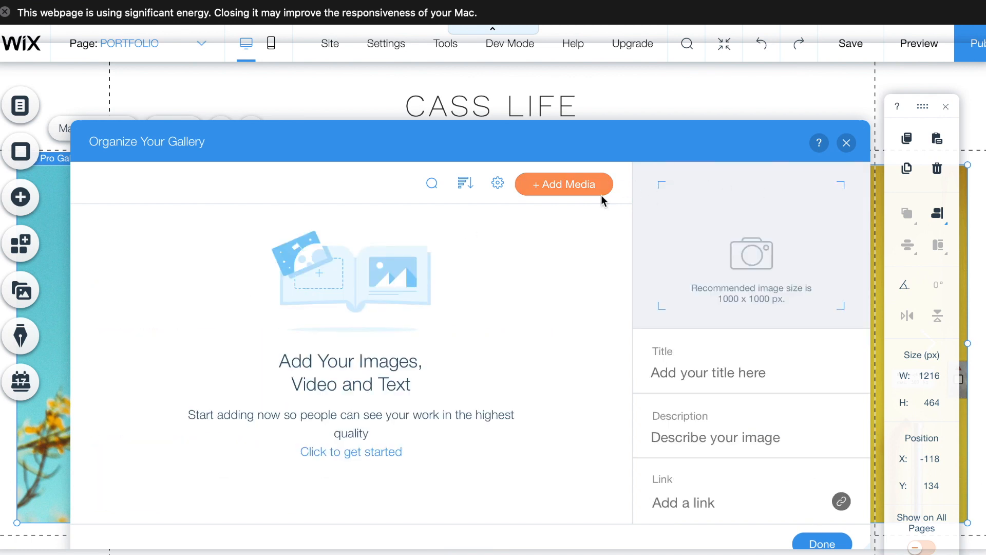
click(585, 197)
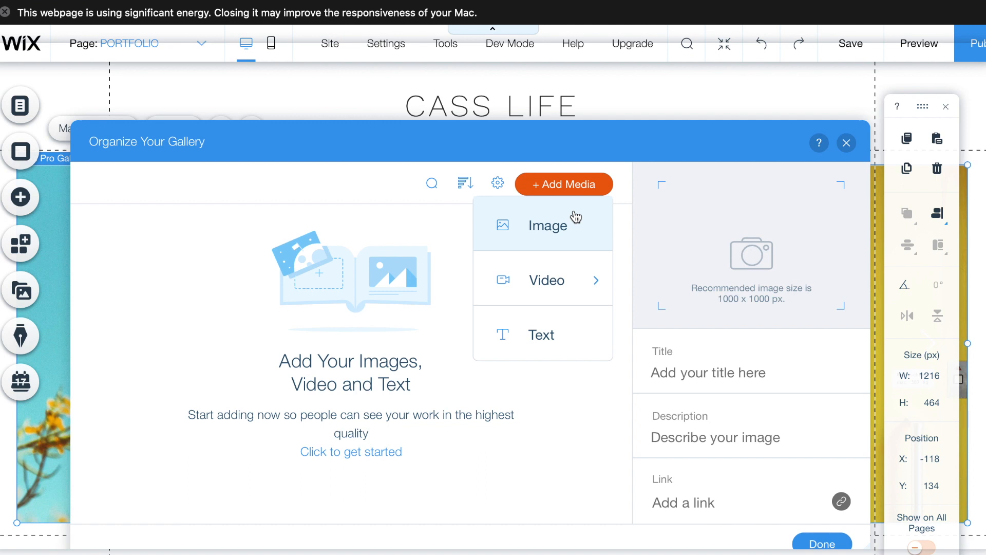
mouse_move(558, 280)
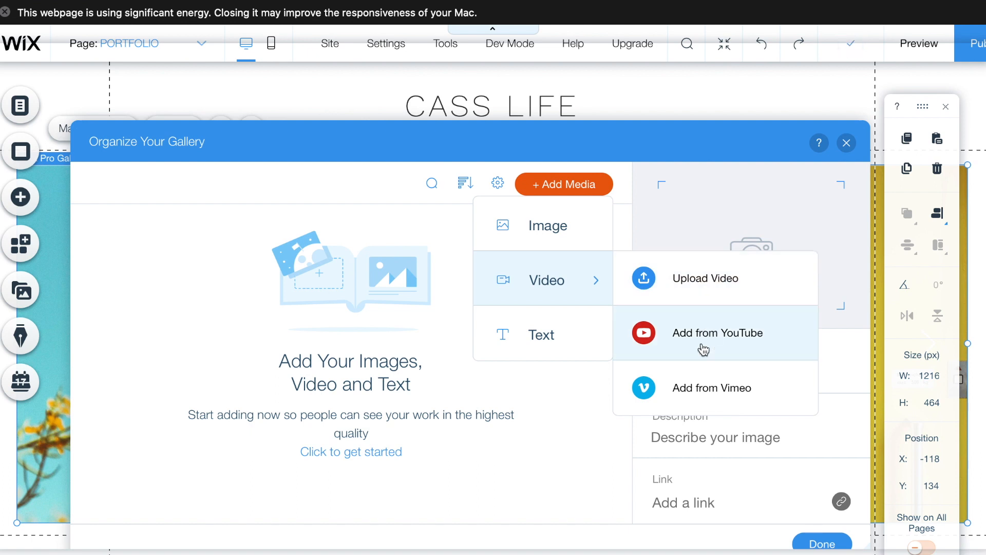
- Upload three photos from the computer through Add Media > Image > Upload Media
click(563, 234)
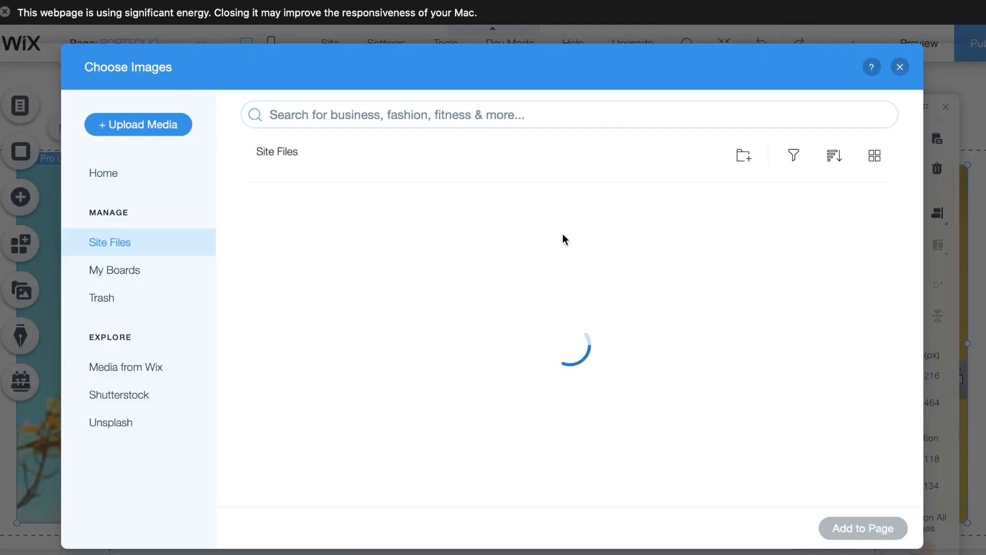
click(131, 125)
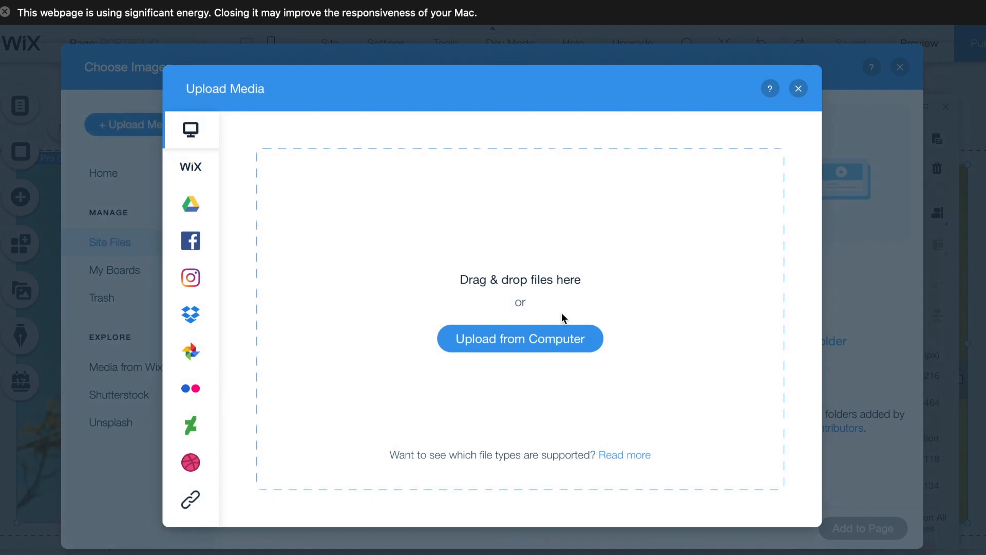
click(549, 340)
click(391, 67)
super+click(390, 191)
super+click(391, 275)
click(764, 393)
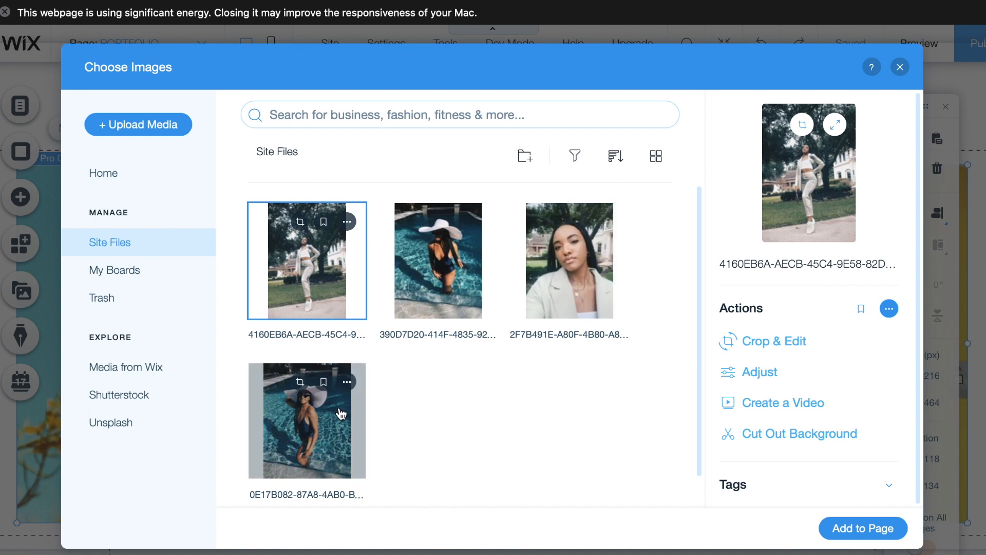
- Select all four portrait photos in Site Files and add them to the gallery
shift+click(341, 413)
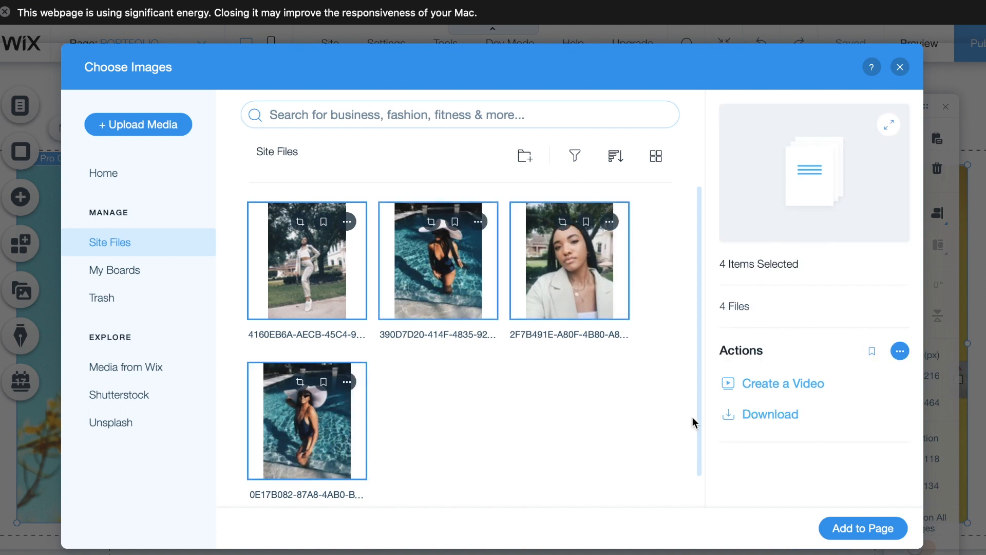
click(866, 530)
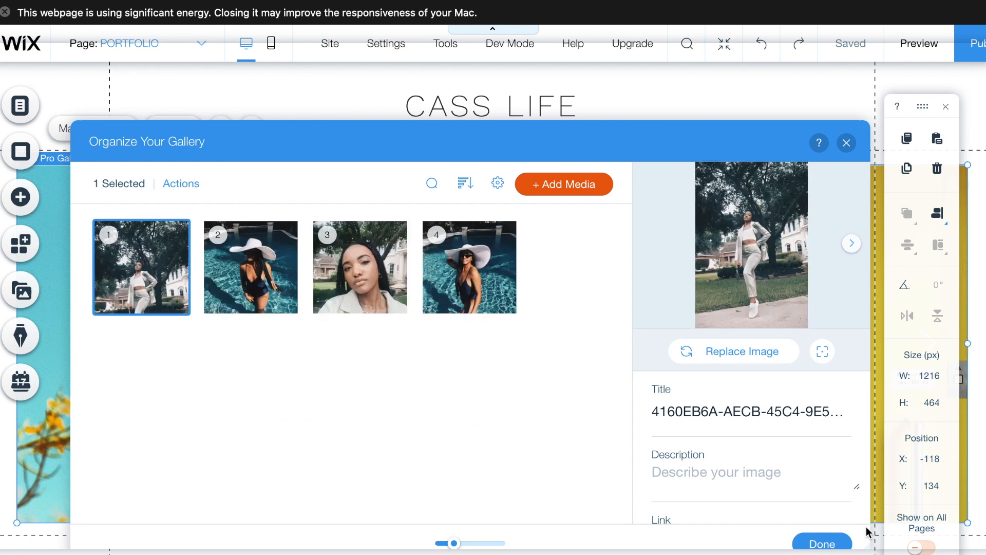
scroll(683, 481, down, 2)
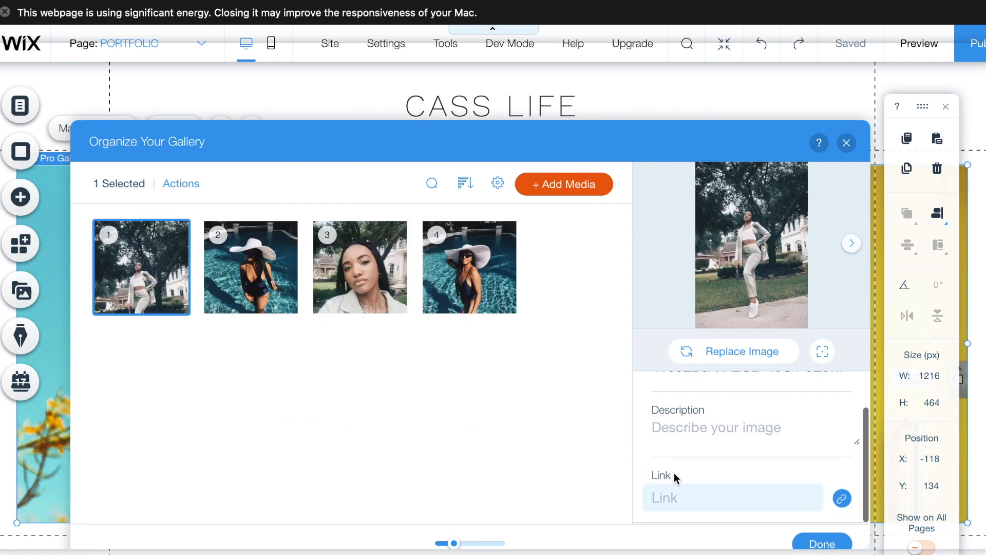
scroll(727, 445, up, 2)
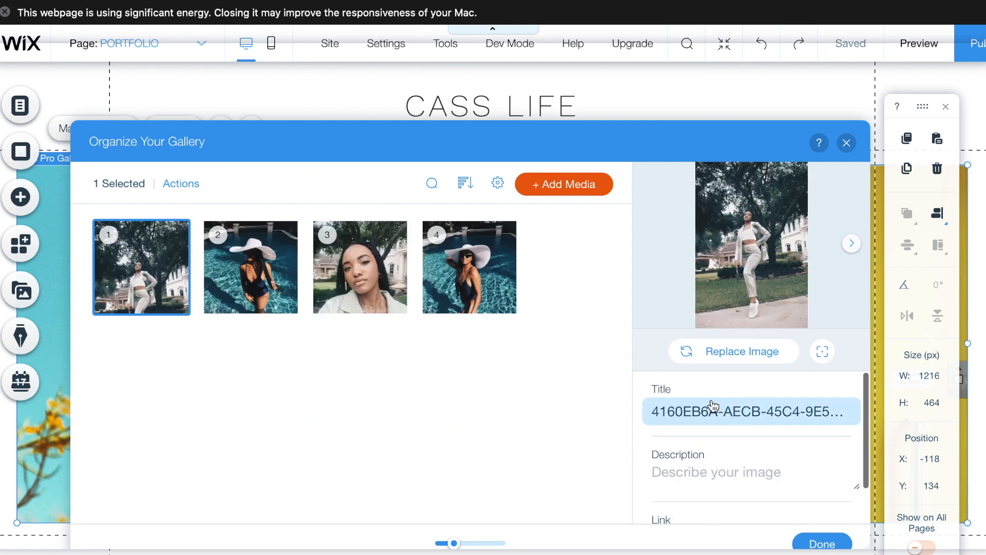
drag(746, 134, 745, 71)
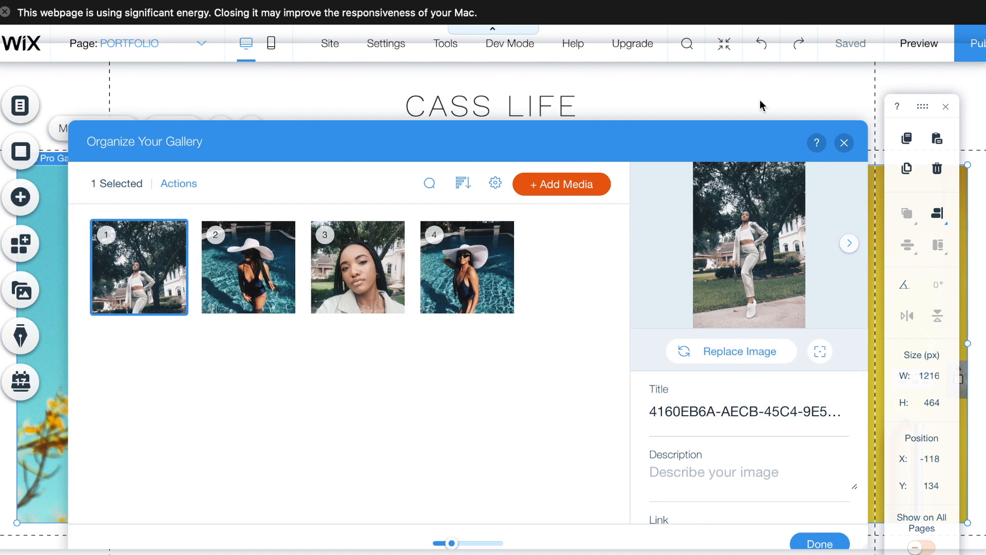
- Finish organizing the gallery and preview the PORTFOLIO page, sliding to the next photos
click(820, 543)
click(924, 47)
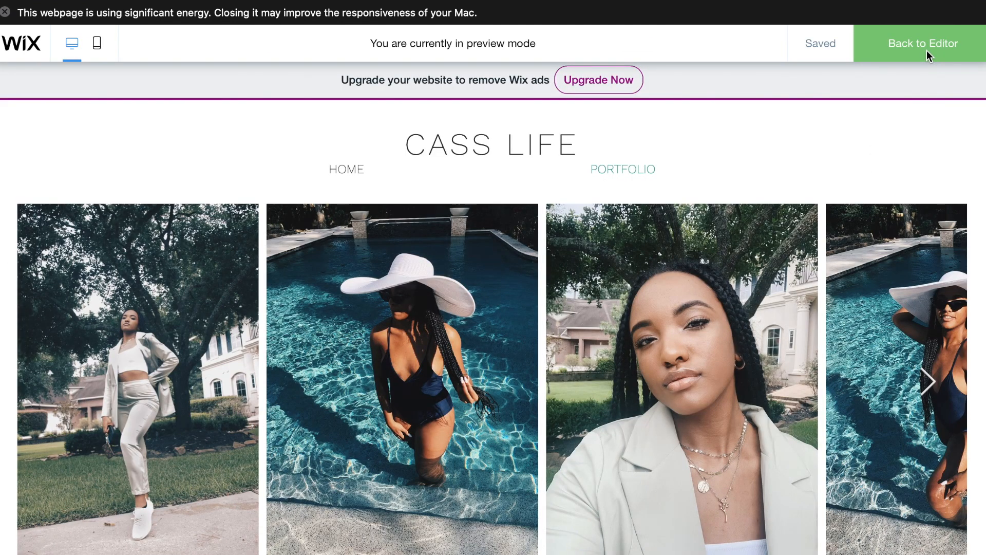
scroll(726, 311, down, 2)
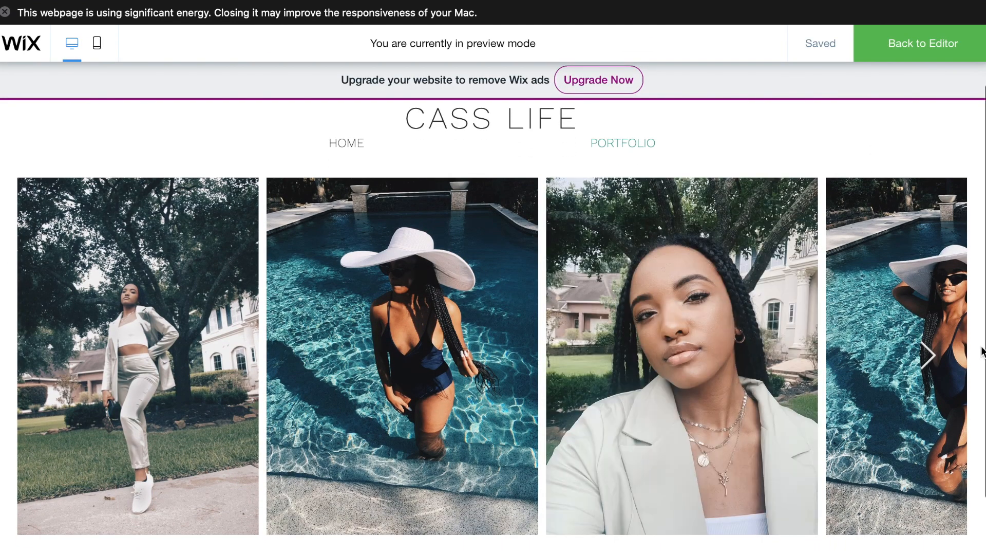
click(927, 355)
scroll(409, 182, up, 2)
- In preview, go to HOME, then back to PORTFOLIO through the header menu to confirm the gallery
click(409, 179)
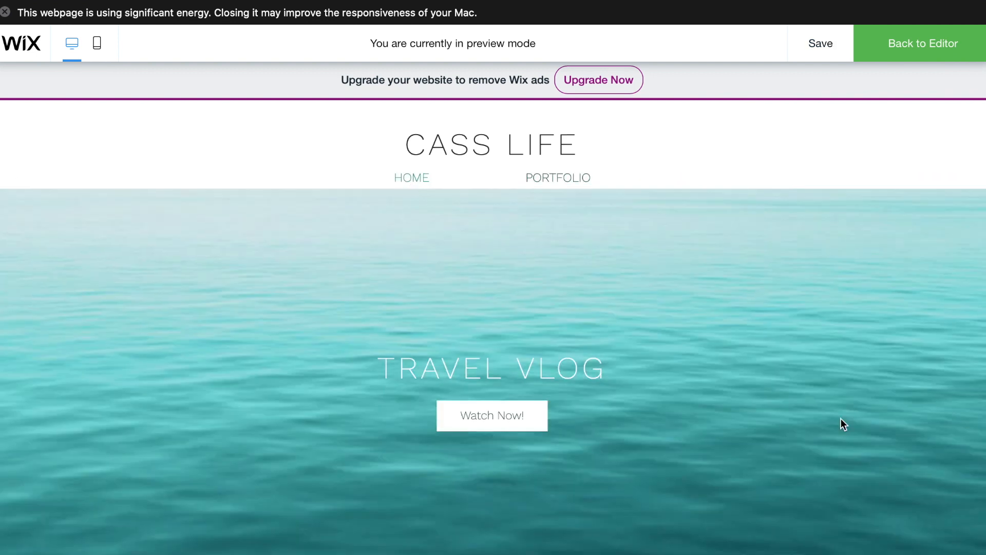
scroll(840, 418, down, 6)
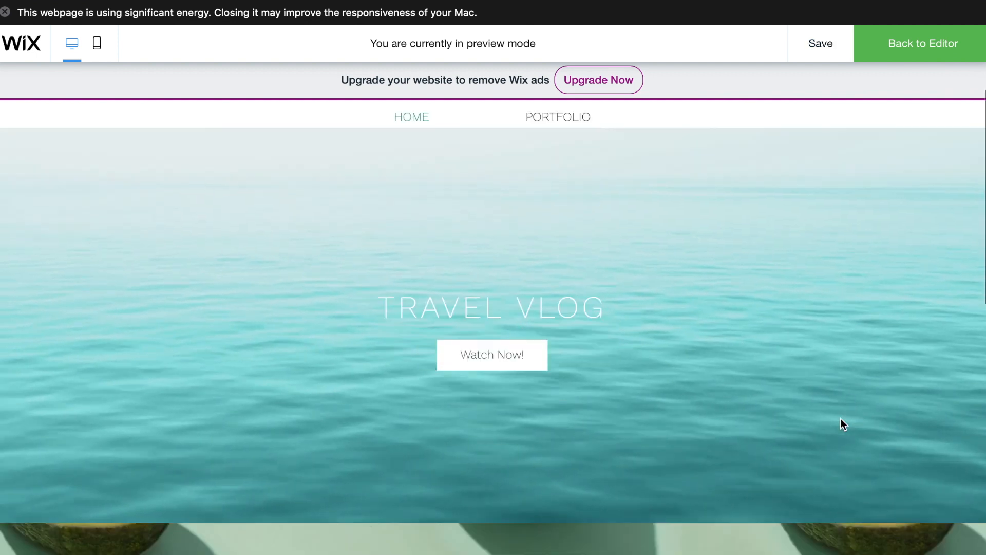
scroll(841, 418, down, 3)
scroll(840, 418, up, 8)
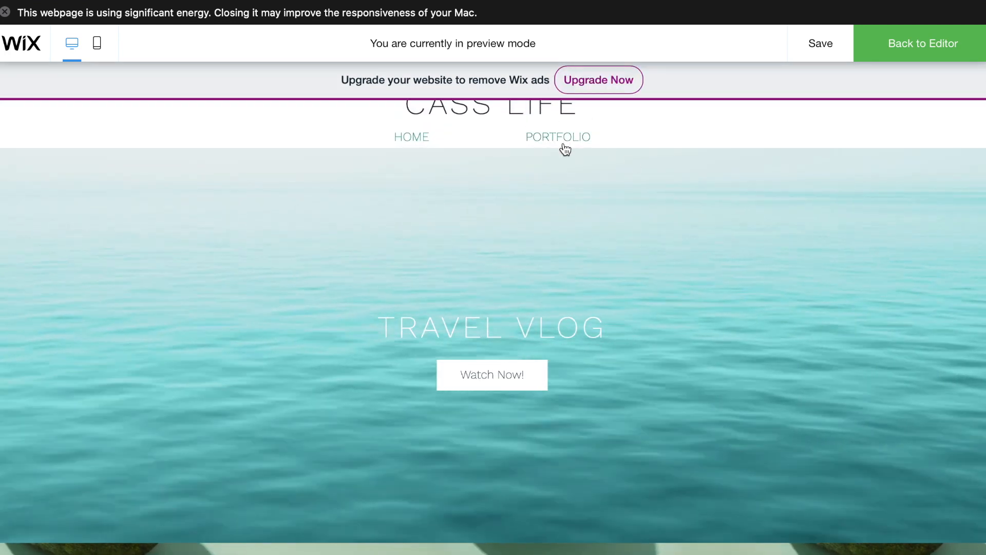
click(563, 145)
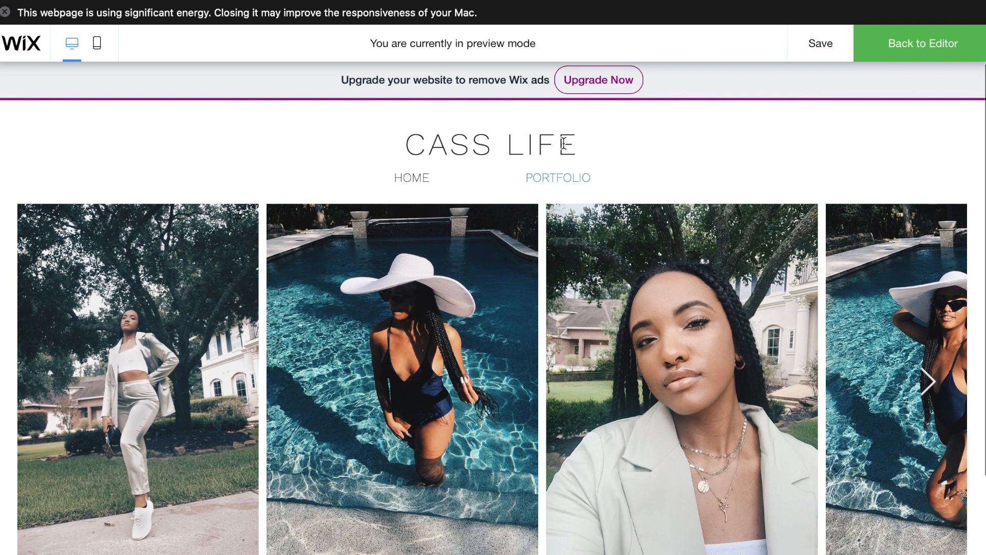